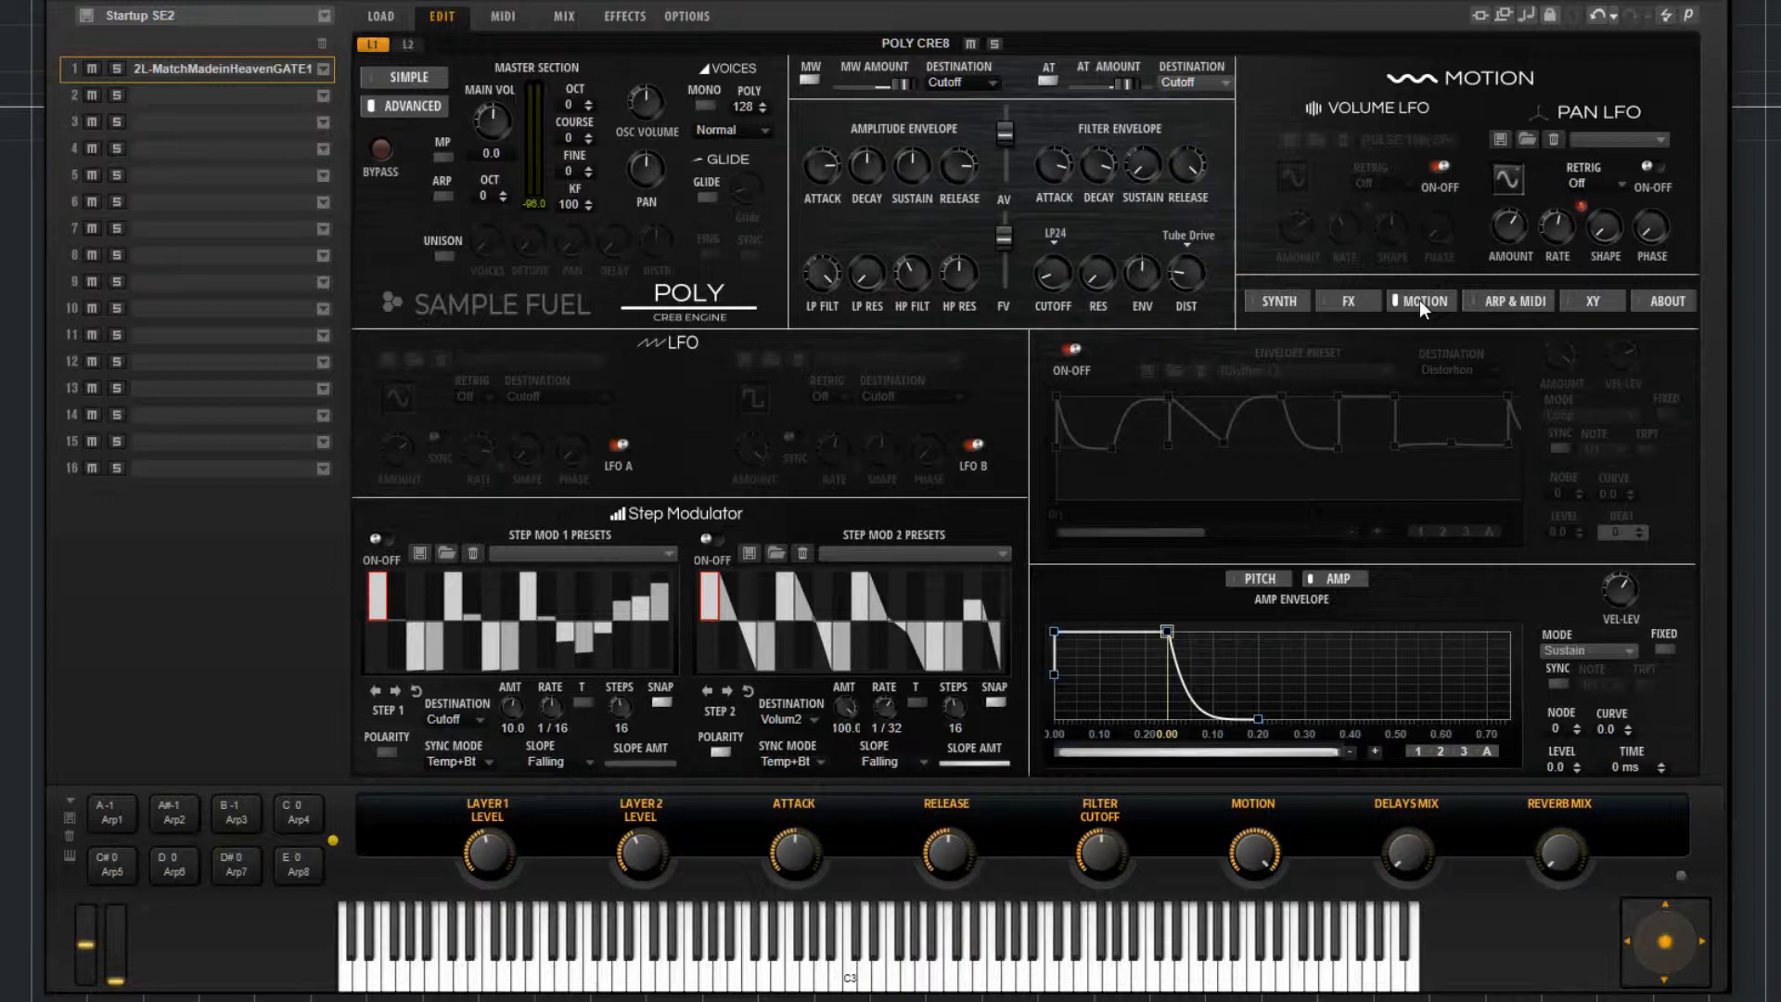
Switch on both LFO A and LFO B on the motion page
{"action": "left_click", "coordinate": [618, 444]}
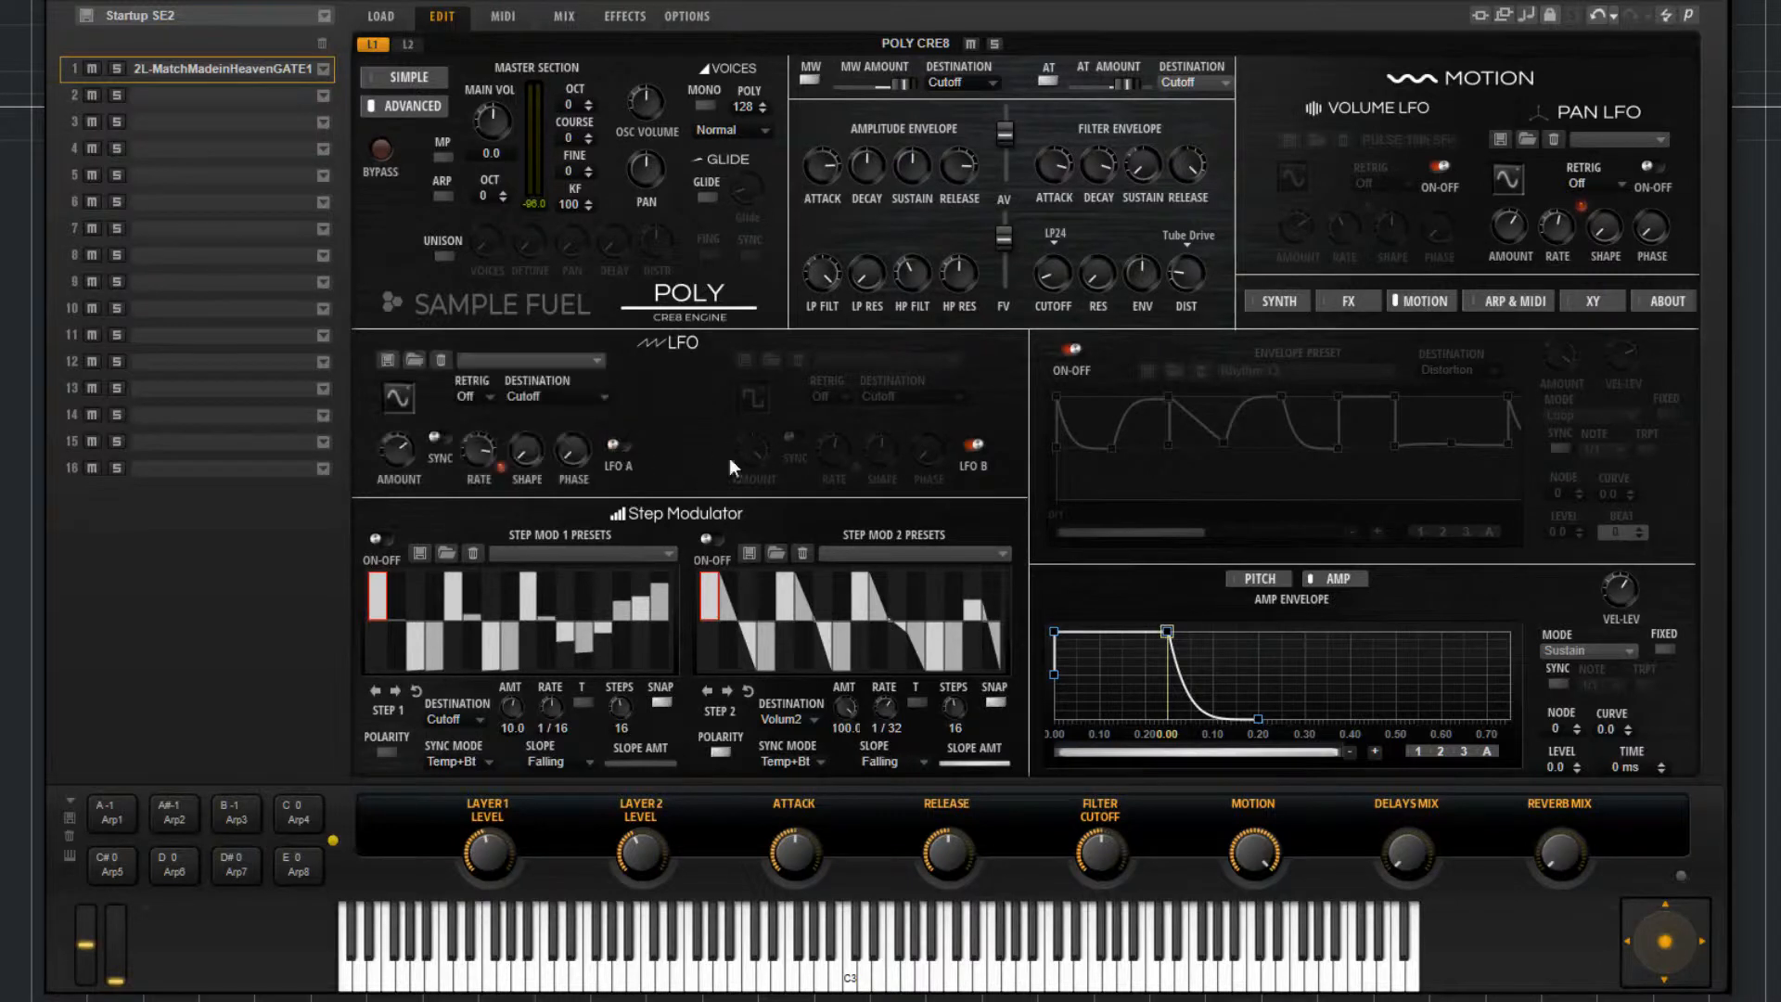
{"action": "left_click", "coordinate": [972, 449]}
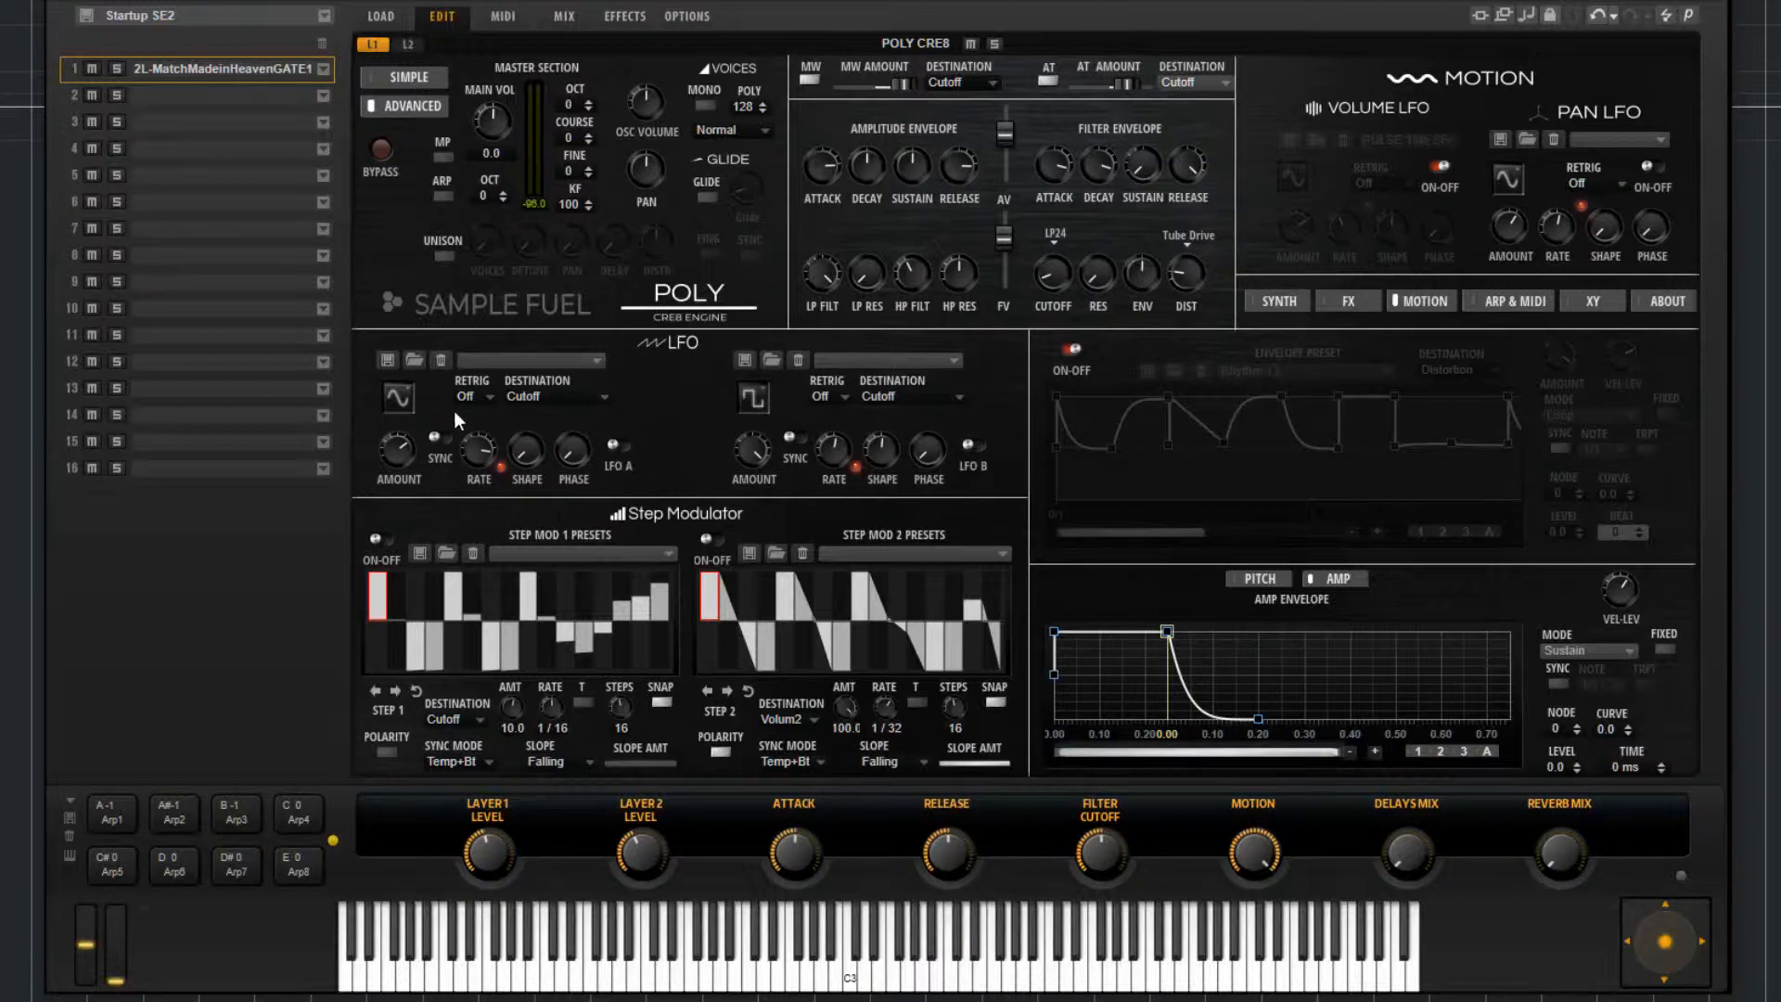
Try out the volume LFO and Oscillator 1's waveform modulation, switching each back off and returning to the motion page
{"action": "left_click", "coordinate": [1441, 168]}
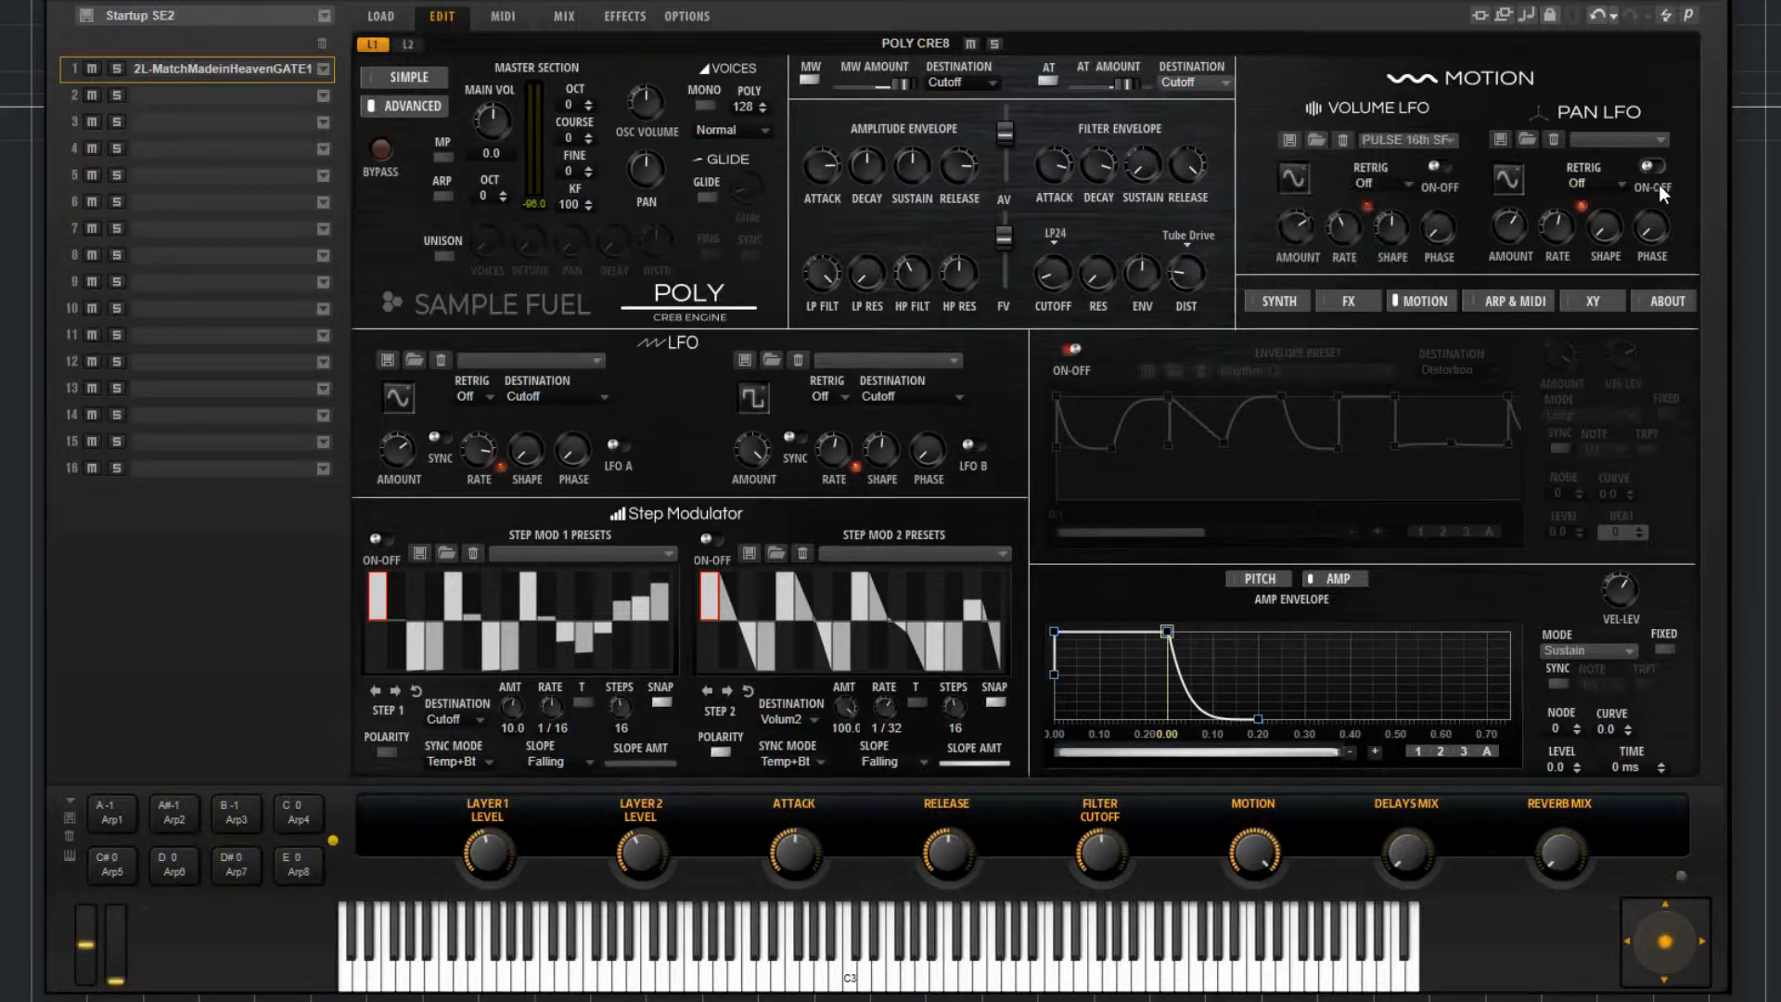
{"action": "left_click", "coordinate": [1439, 165]}
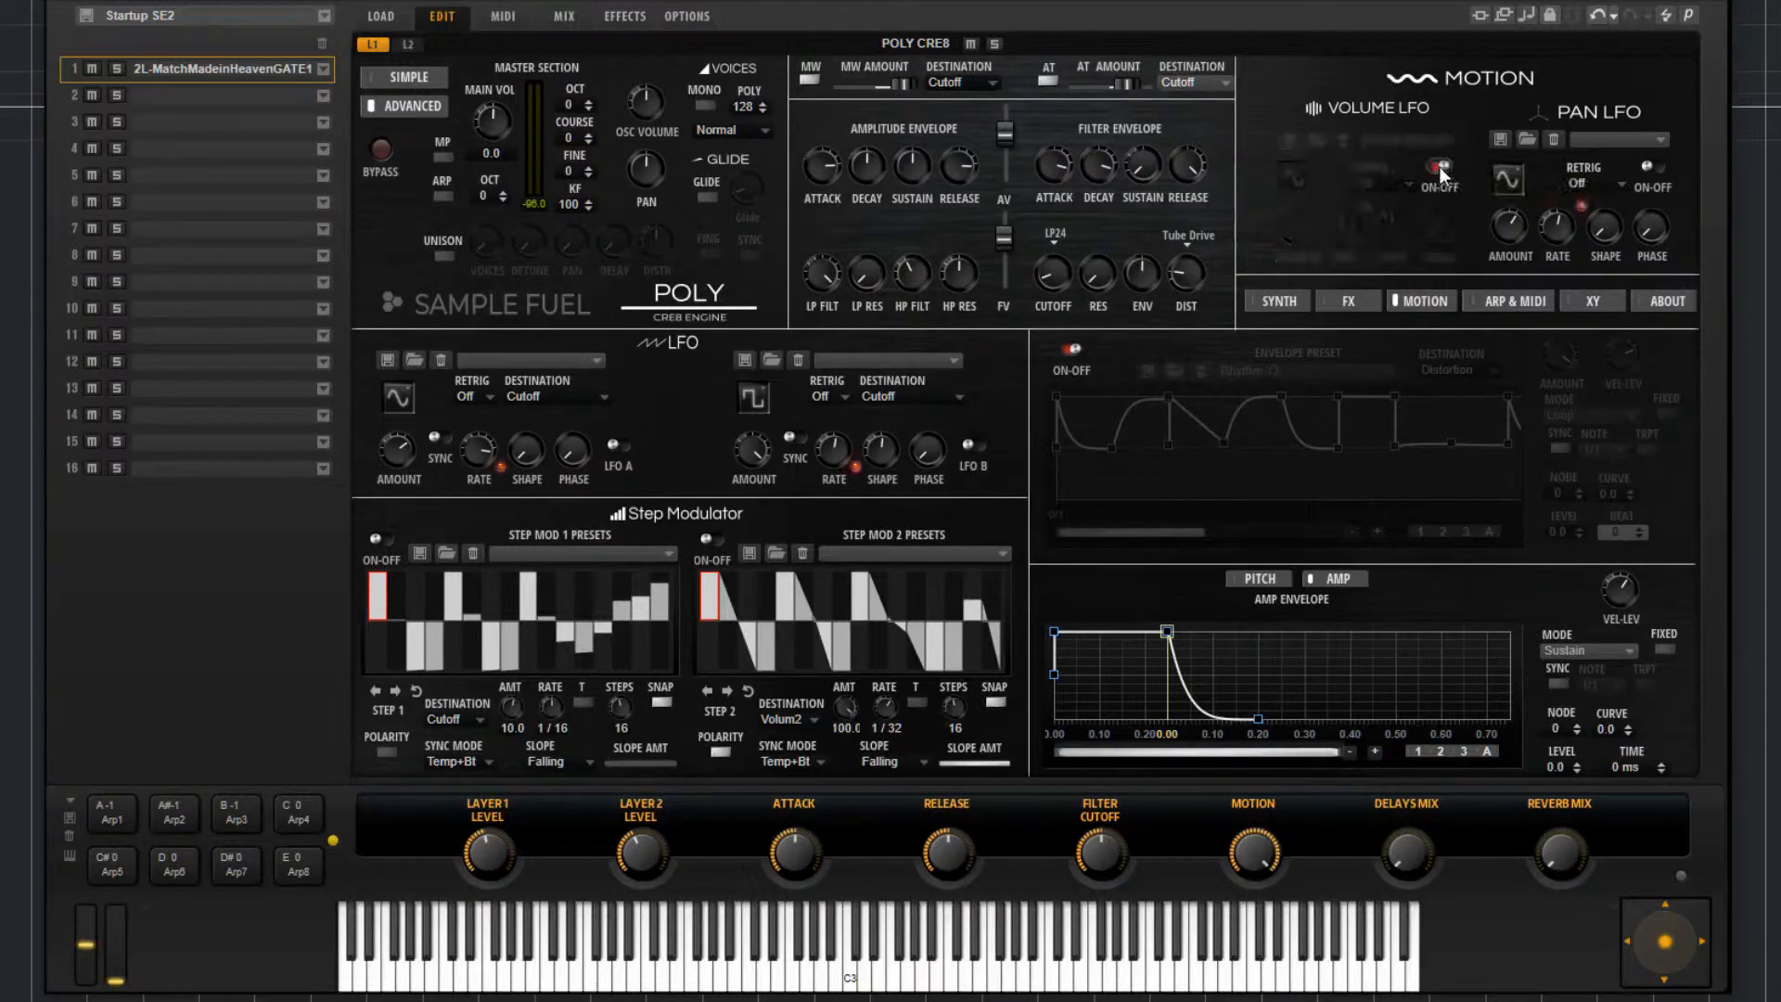
{"action": "left_click", "coordinate": [1296, 295]}
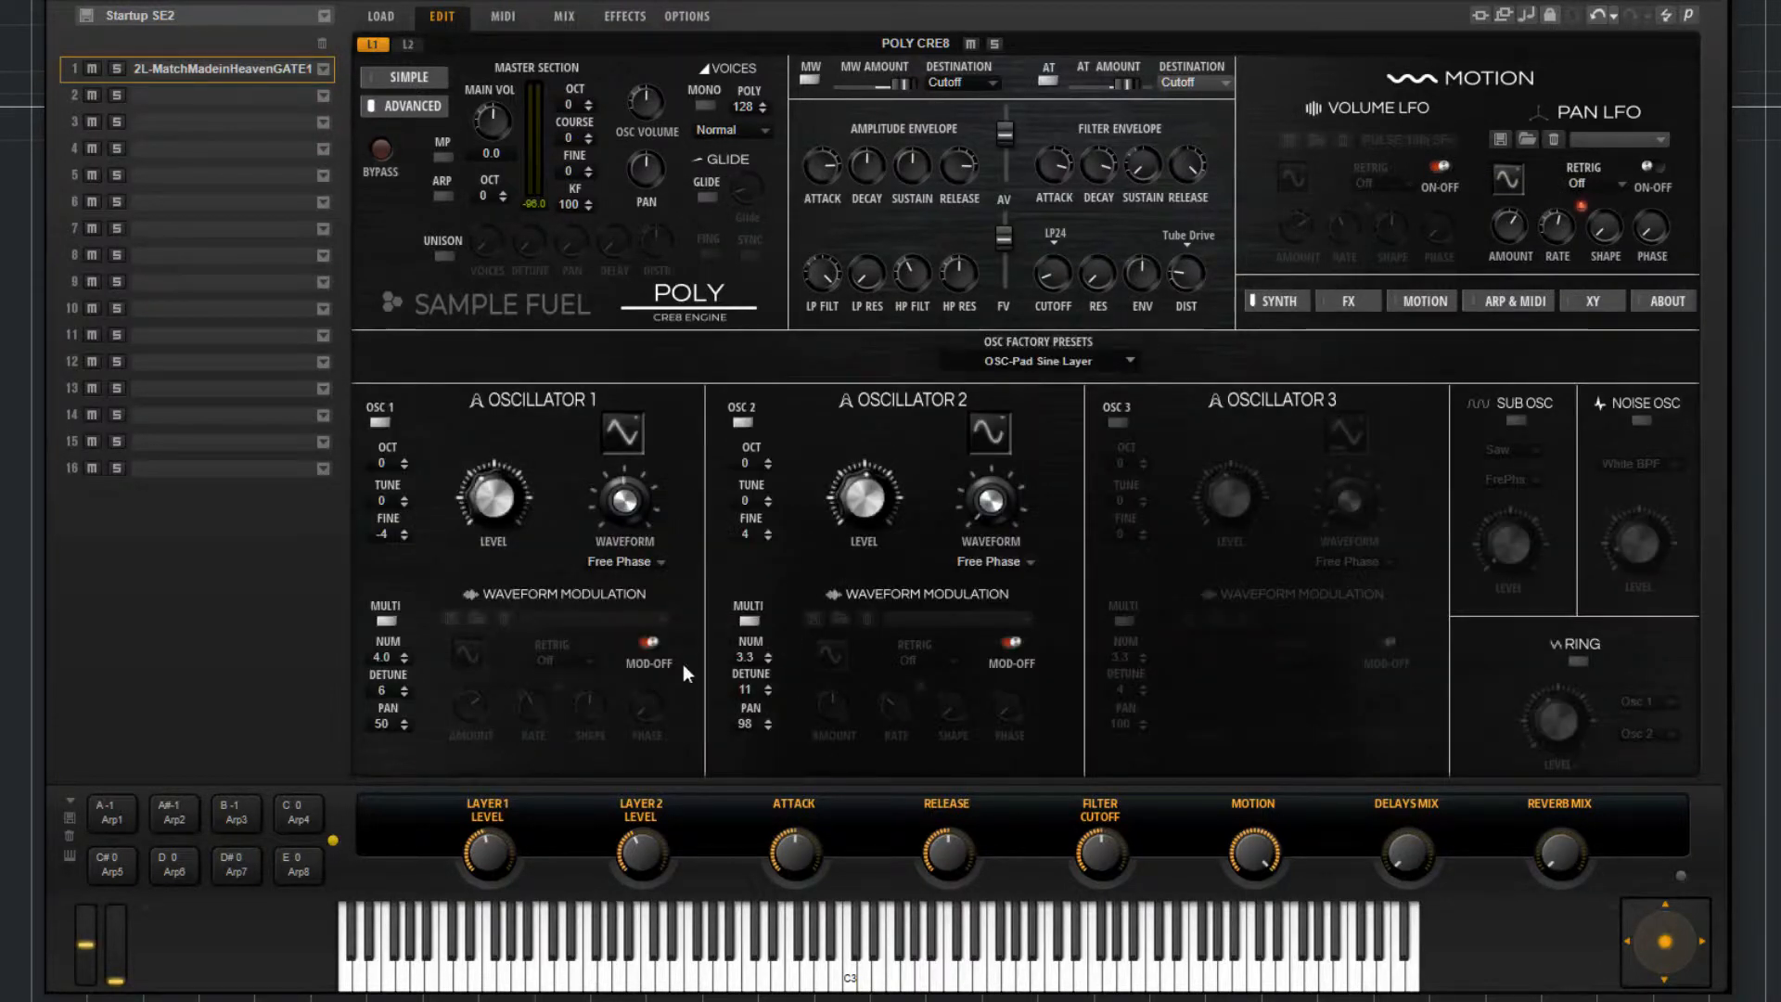
{"action": "left_click", "coordinate": [655, 644]}
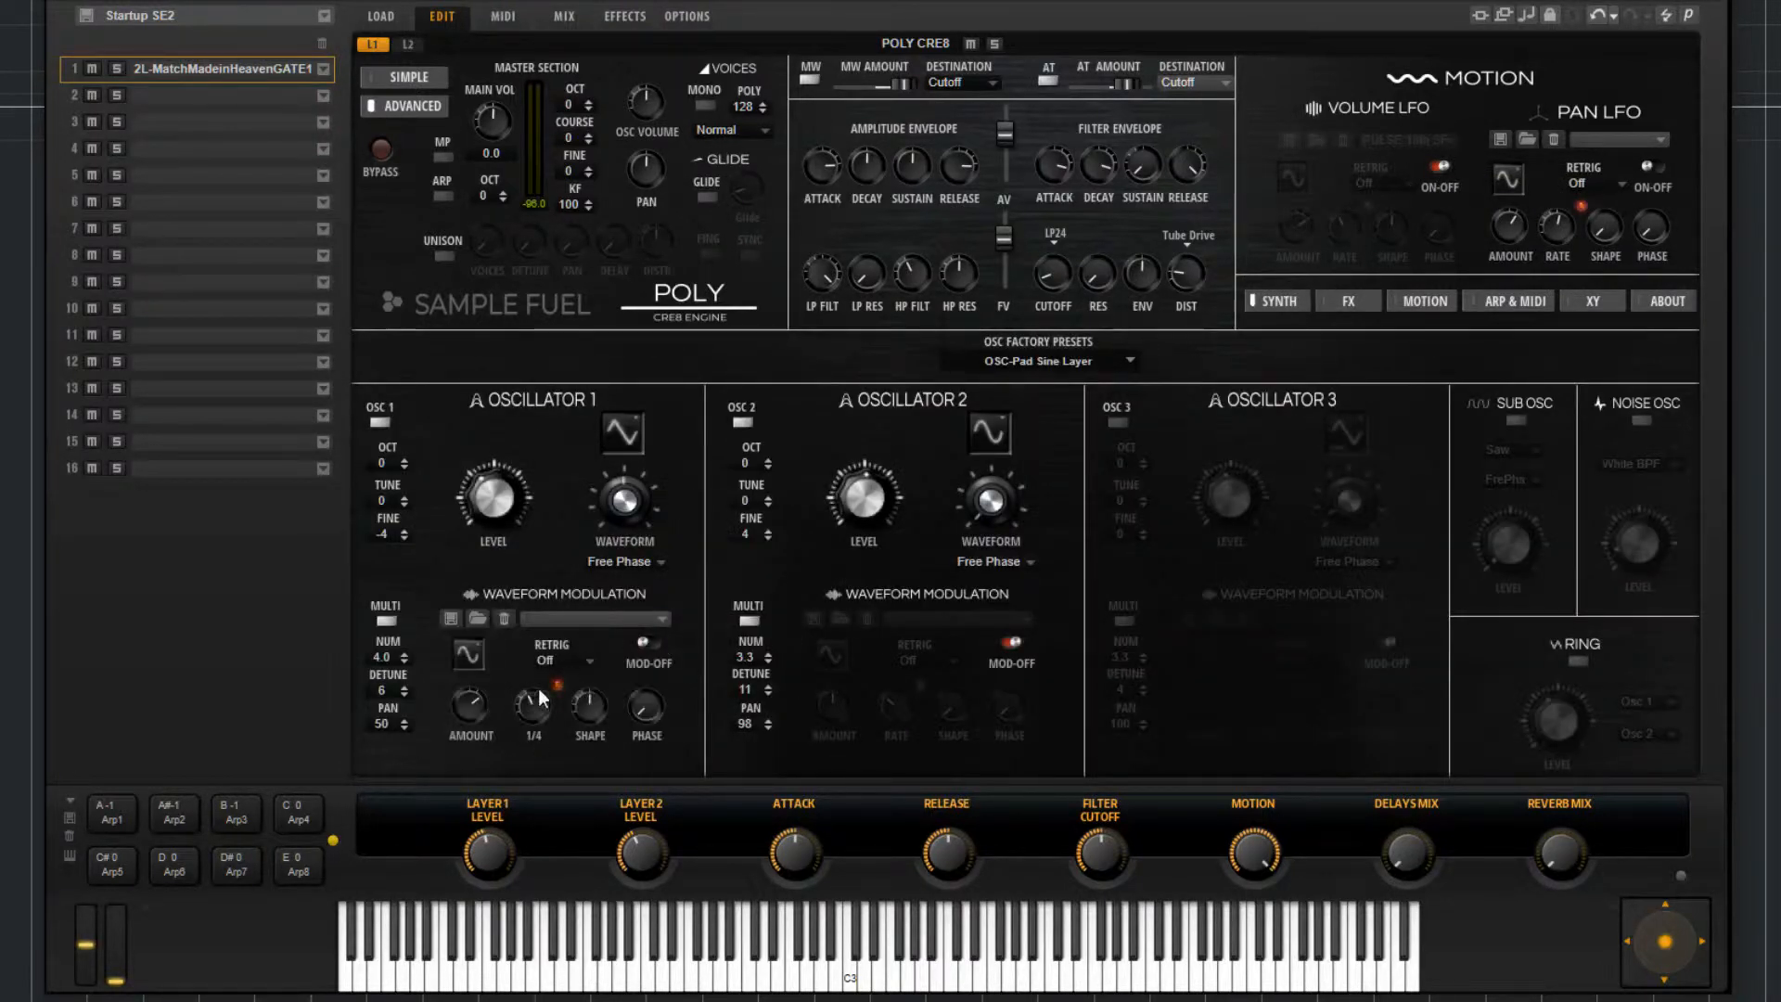
{"action": "left_click", "coordinate": [637, 649]}
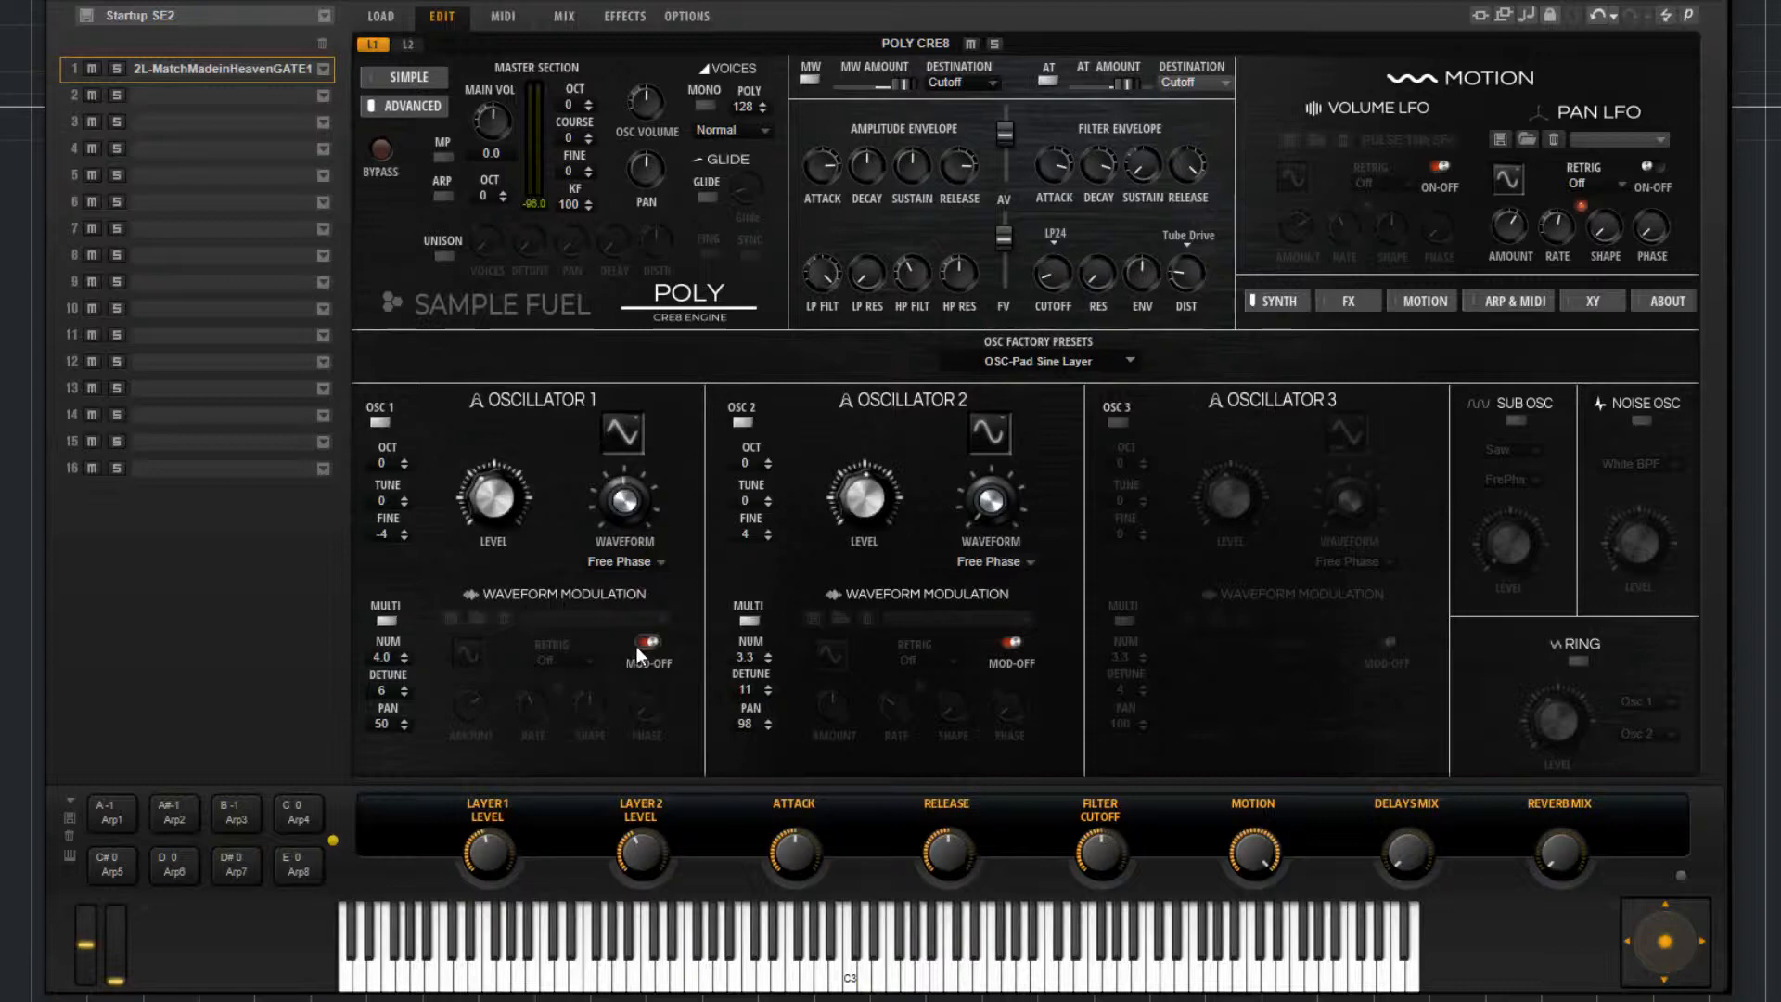
{"action": "left_click", "coordinate": [1409, 296]}
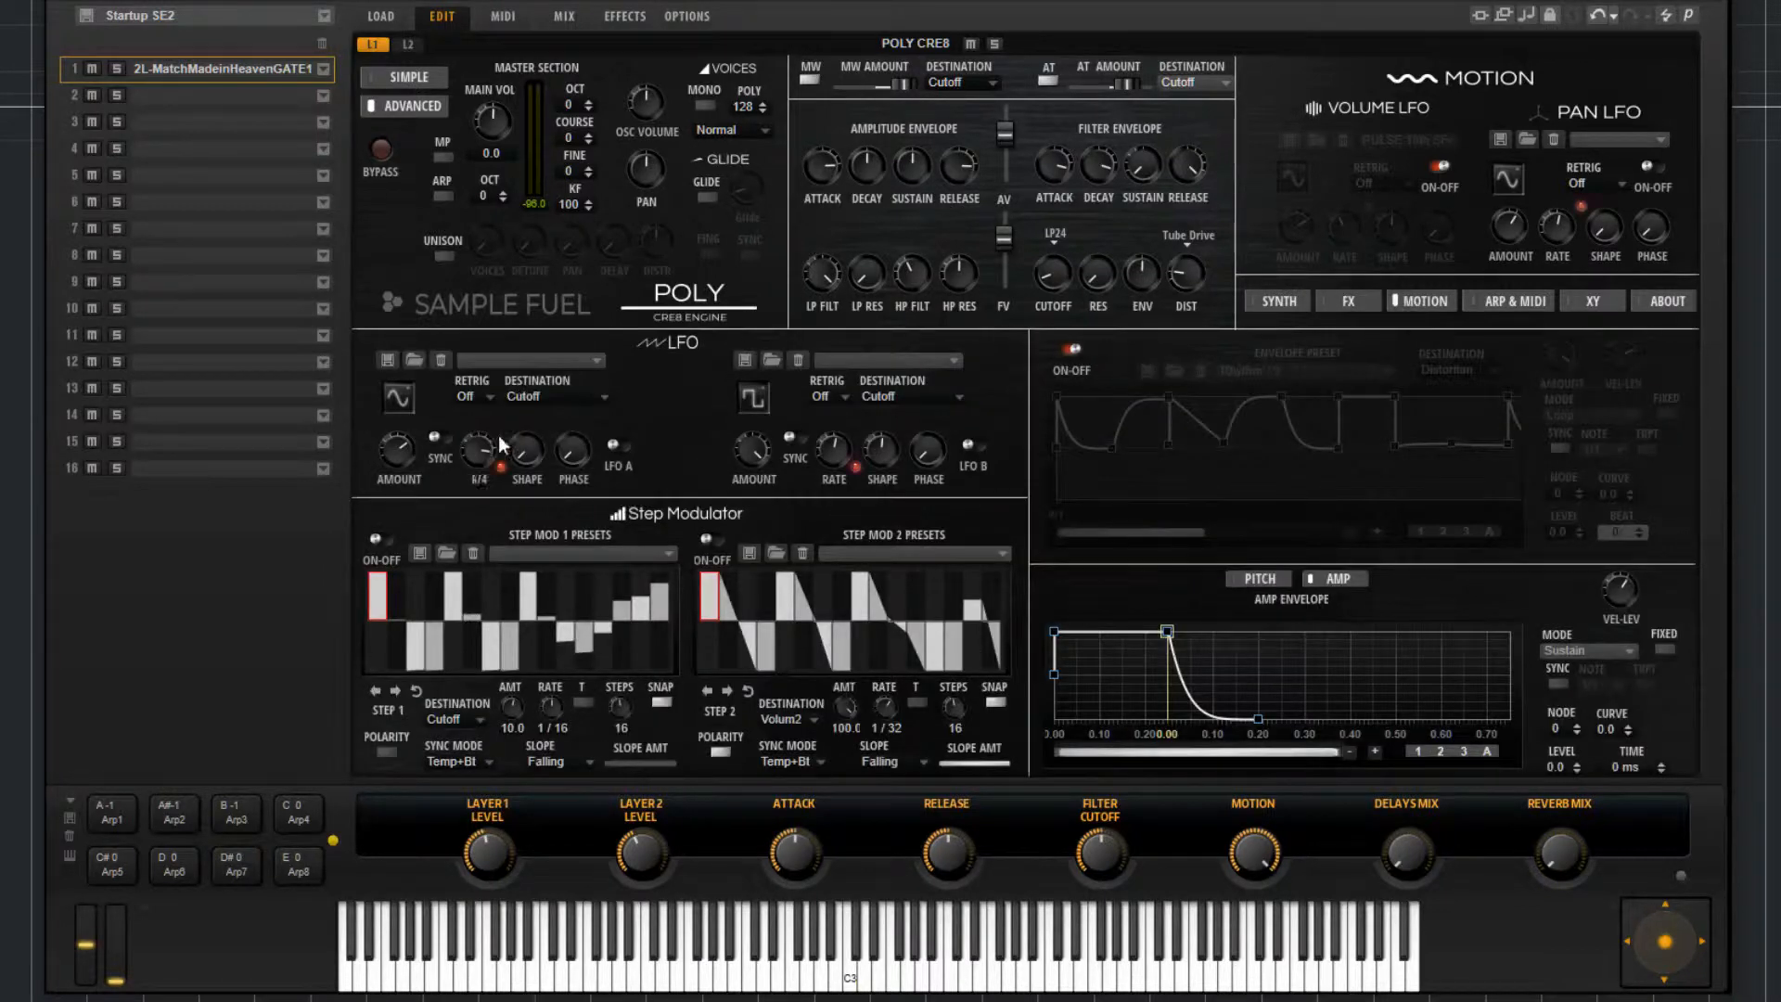
Review the modulation destinations available for LFO A, leaving the assignment as it is
{"action": "left_click", "coordinate": [593, 399]}
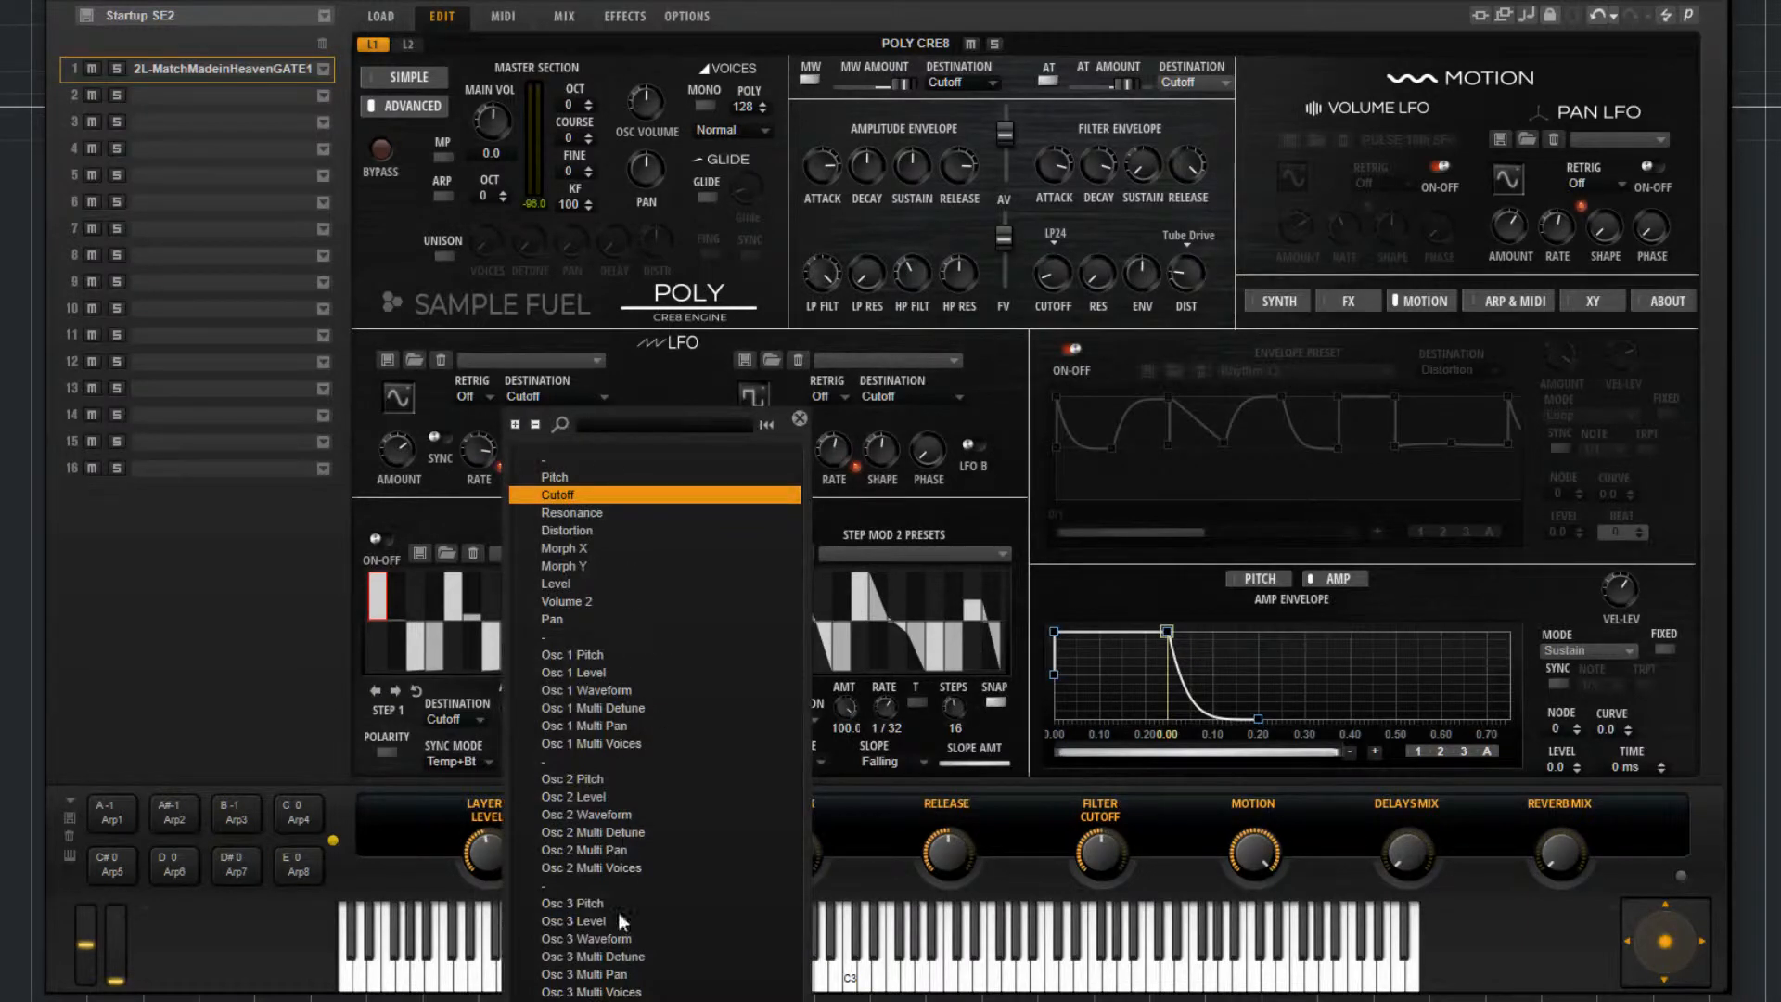
{"action": "left_click", "coordinate": [677, 386]}
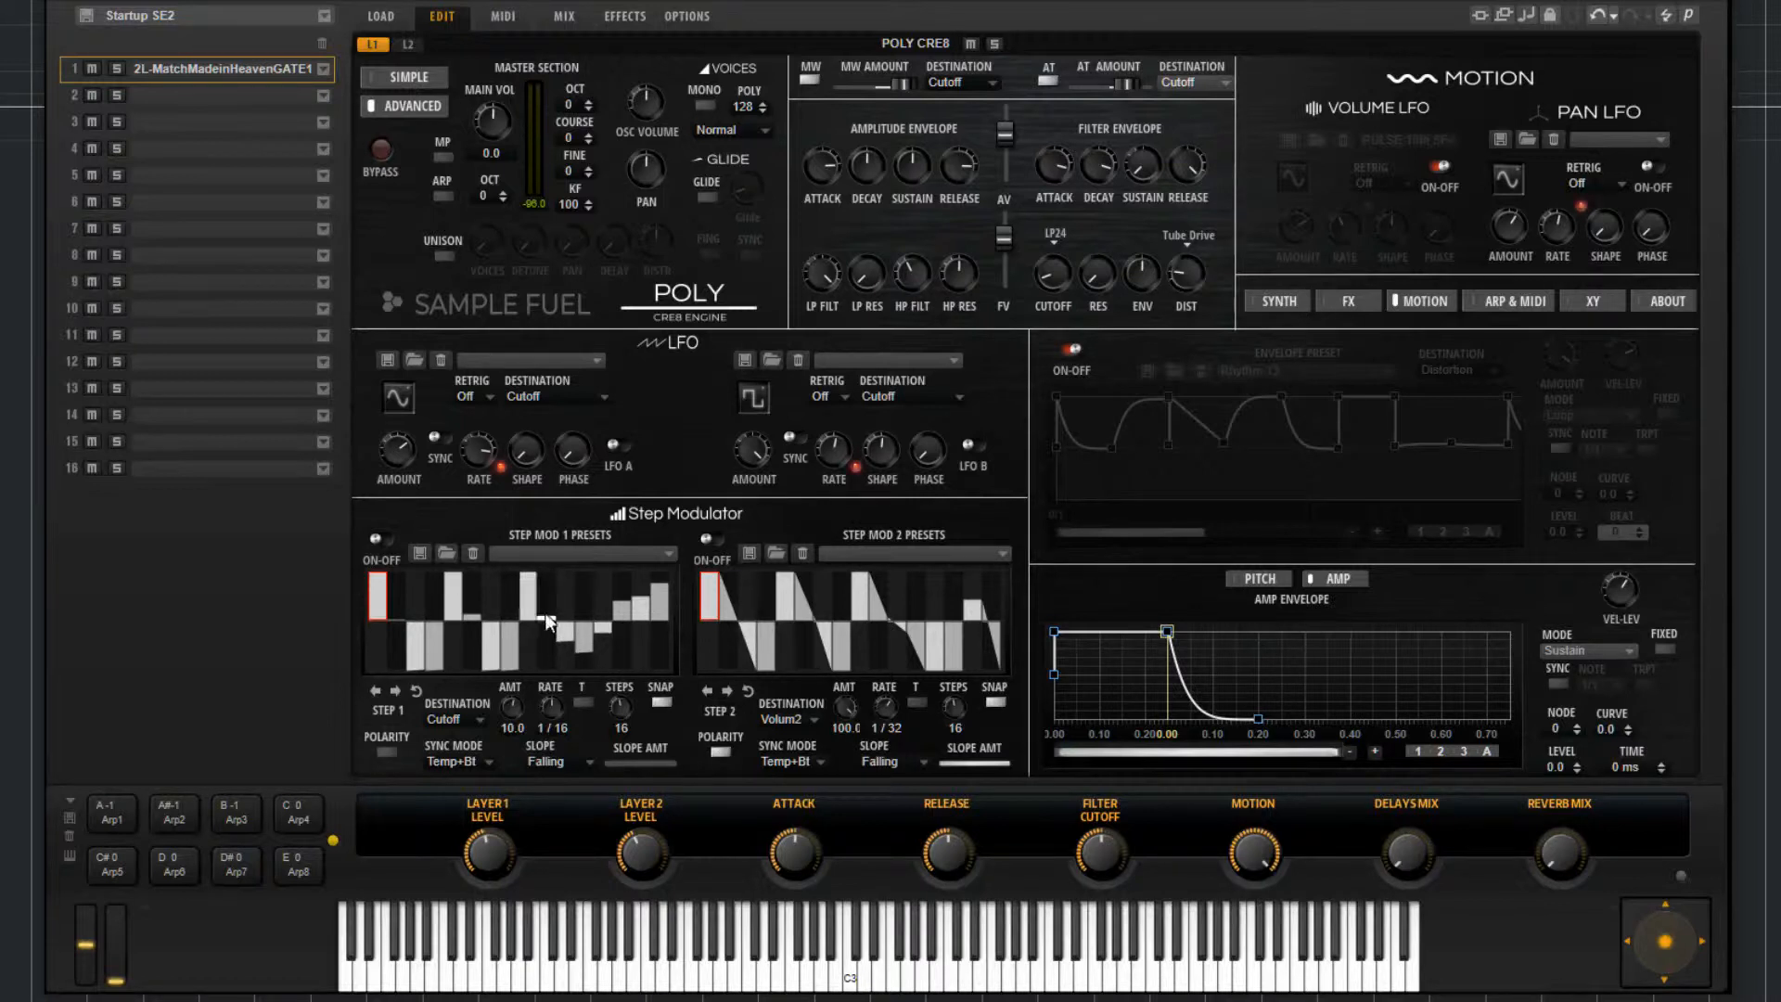
Browse the Step Mod 1 presets and inspect its preset save dialog without loading or saving anything
{"action": "left_click", "coordinate": [614, 555]}
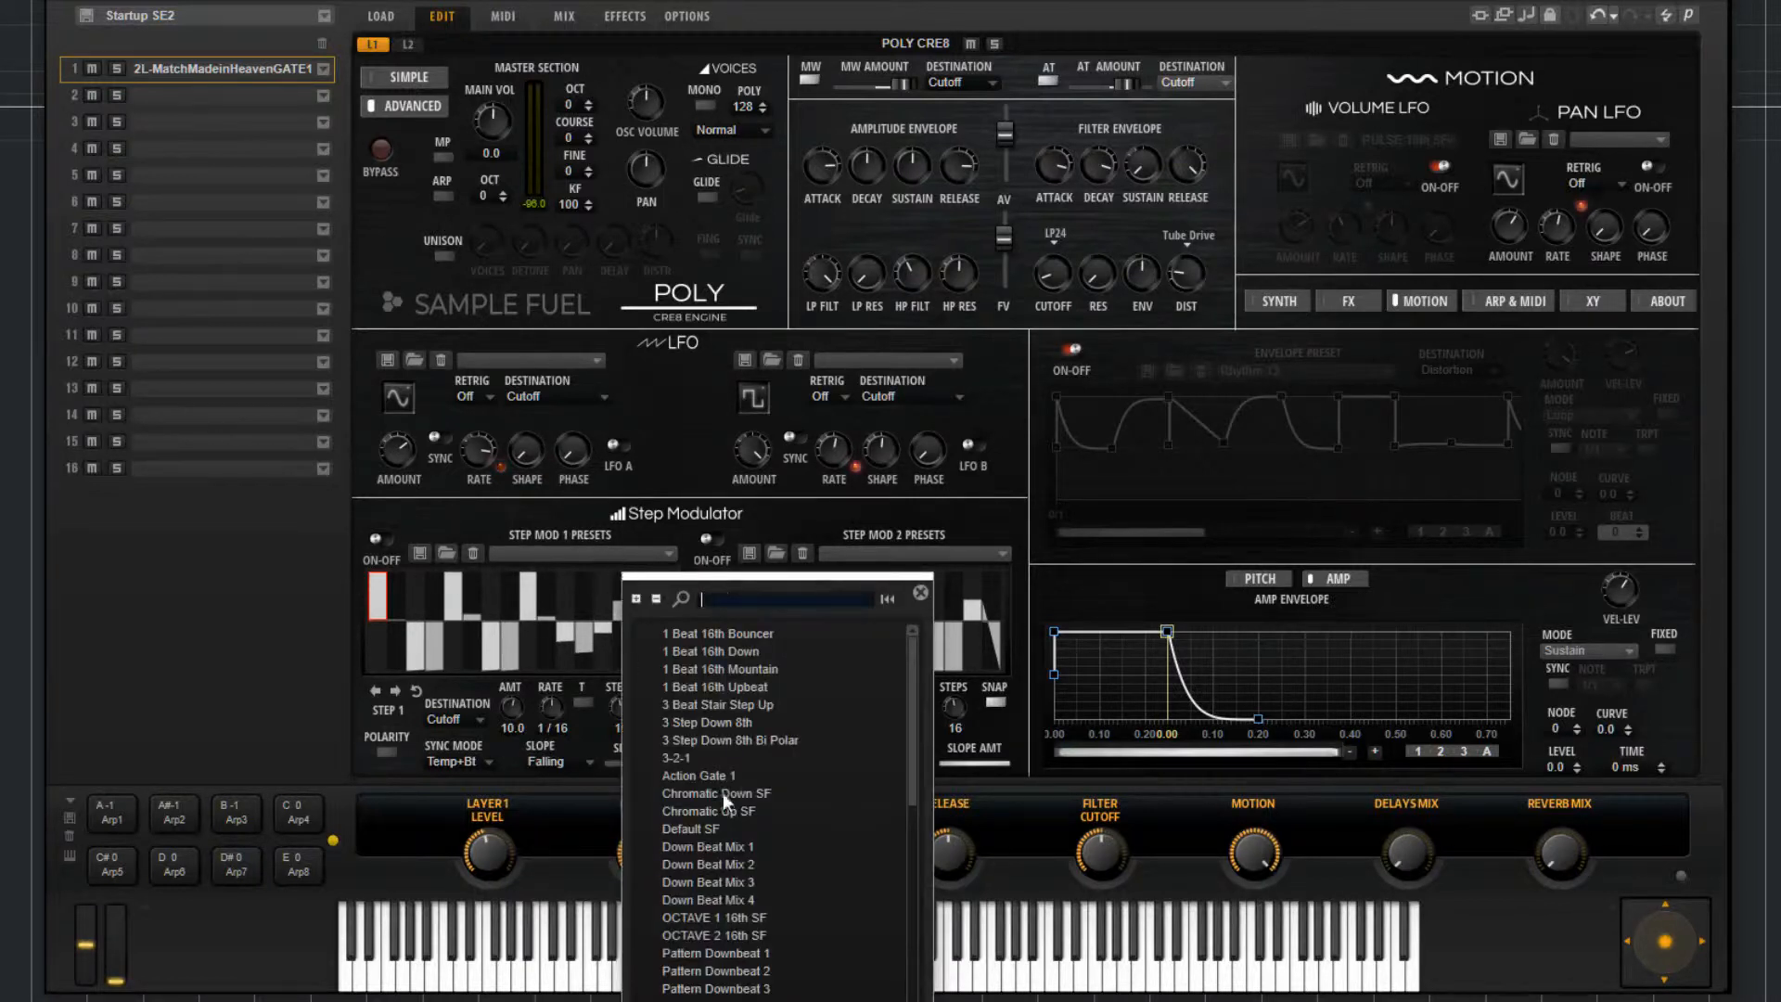
{"action": "left_click_drag", "start_coordinate": [911, 660], "coordinate": [943, 590]}
{"action": "left_click", "coordinate": [547, 554]}
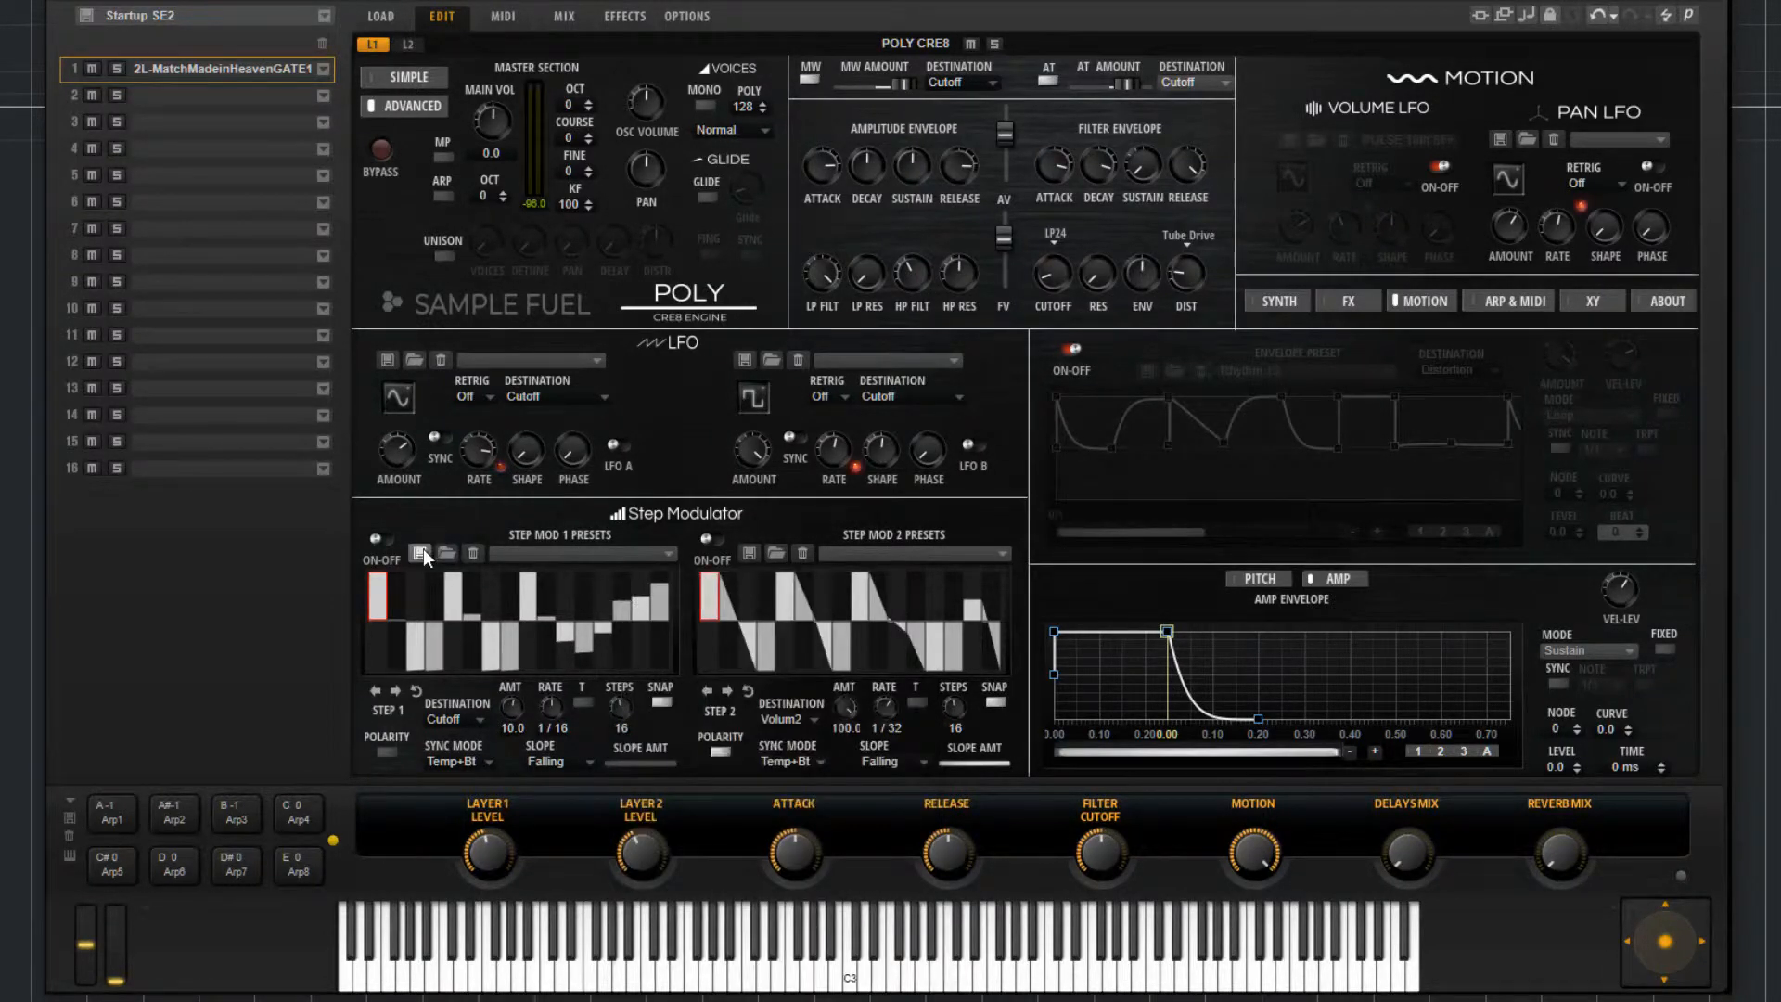
{"action": "left_click", "coordinate": [423, 550]}
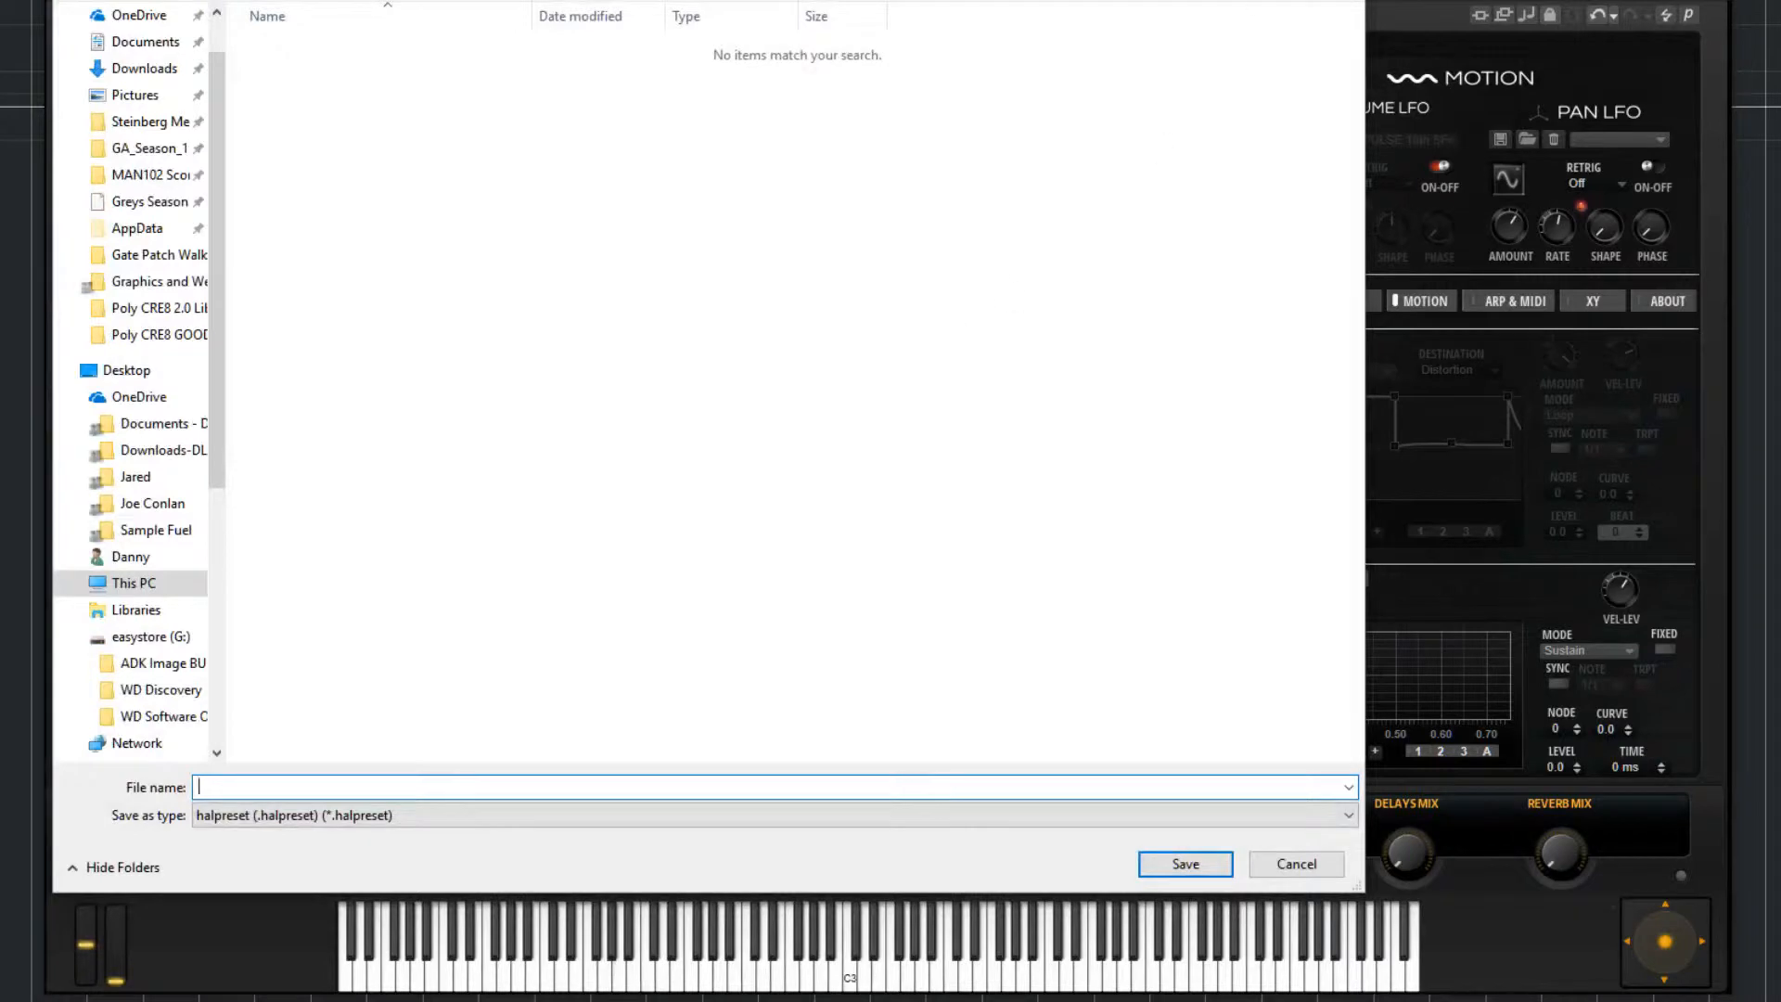
{"action": "key", "text": "Escape"}
Set Step Mod 1's modulation amount to 20 with the modulator on, and review its available destinations
{"action": "left_click", "coordinate": [374, 537]}
{"action": "left_click", "coordinate": [375, 537]}
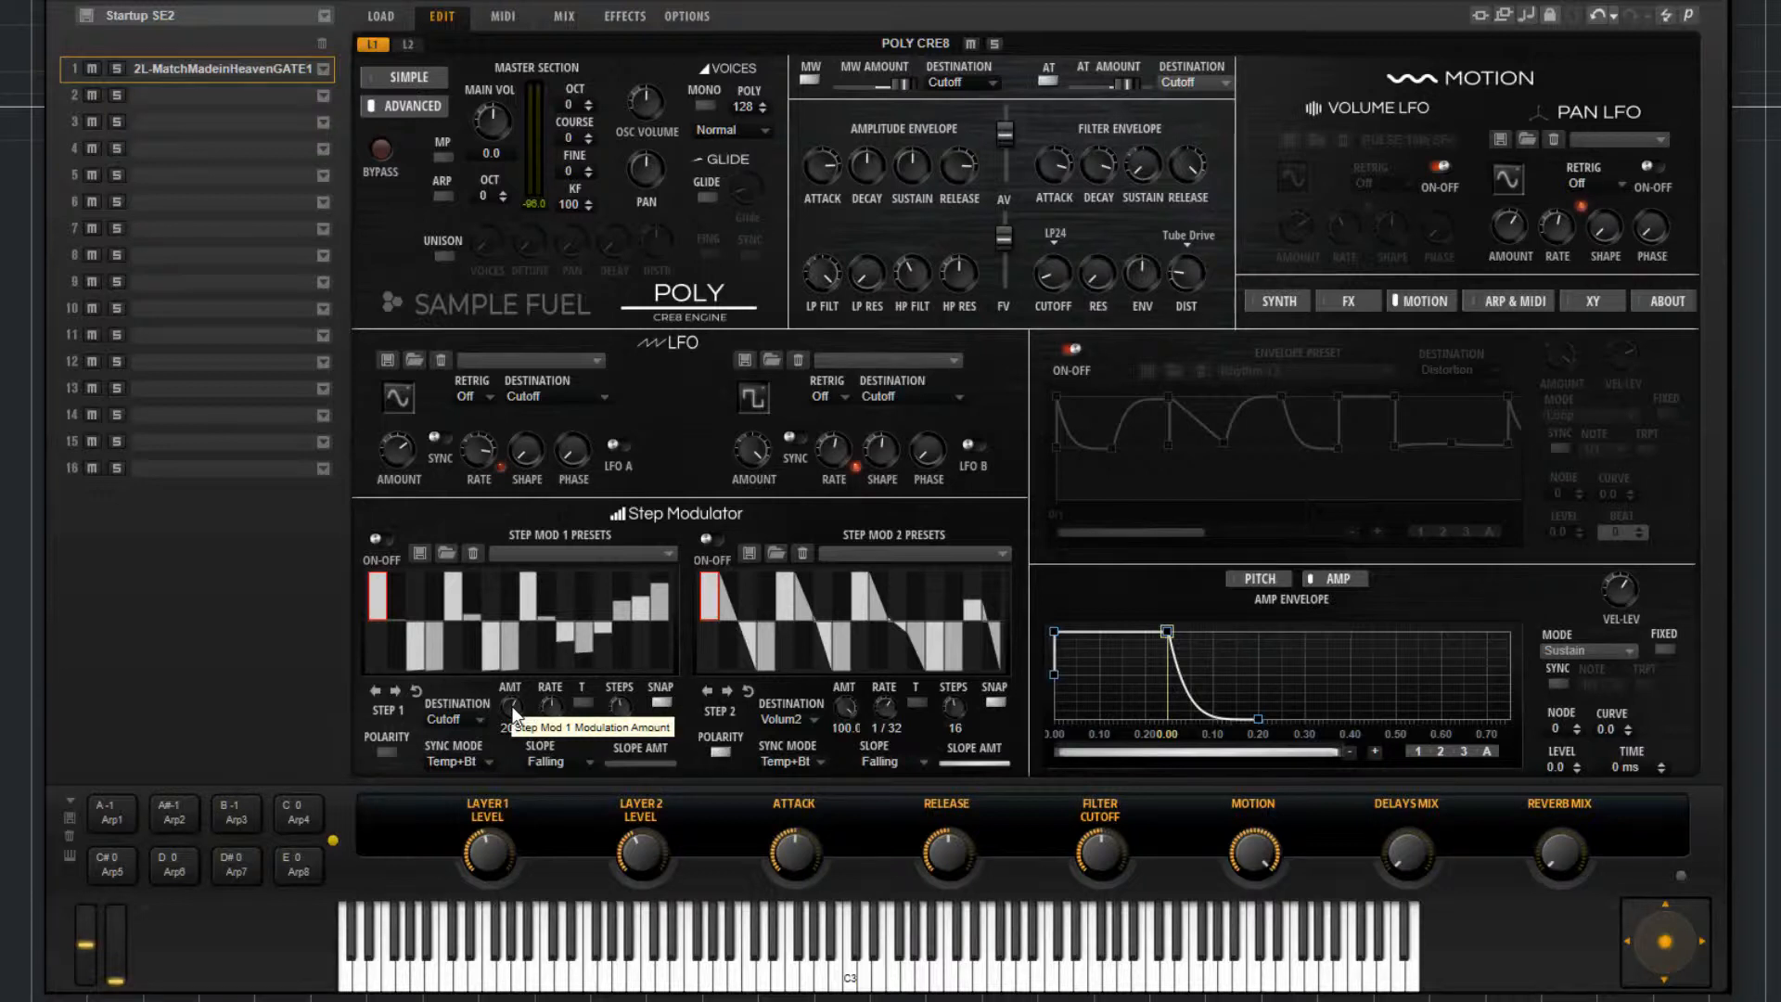
{"action": "left_click", "coordinate": [464, 719]}
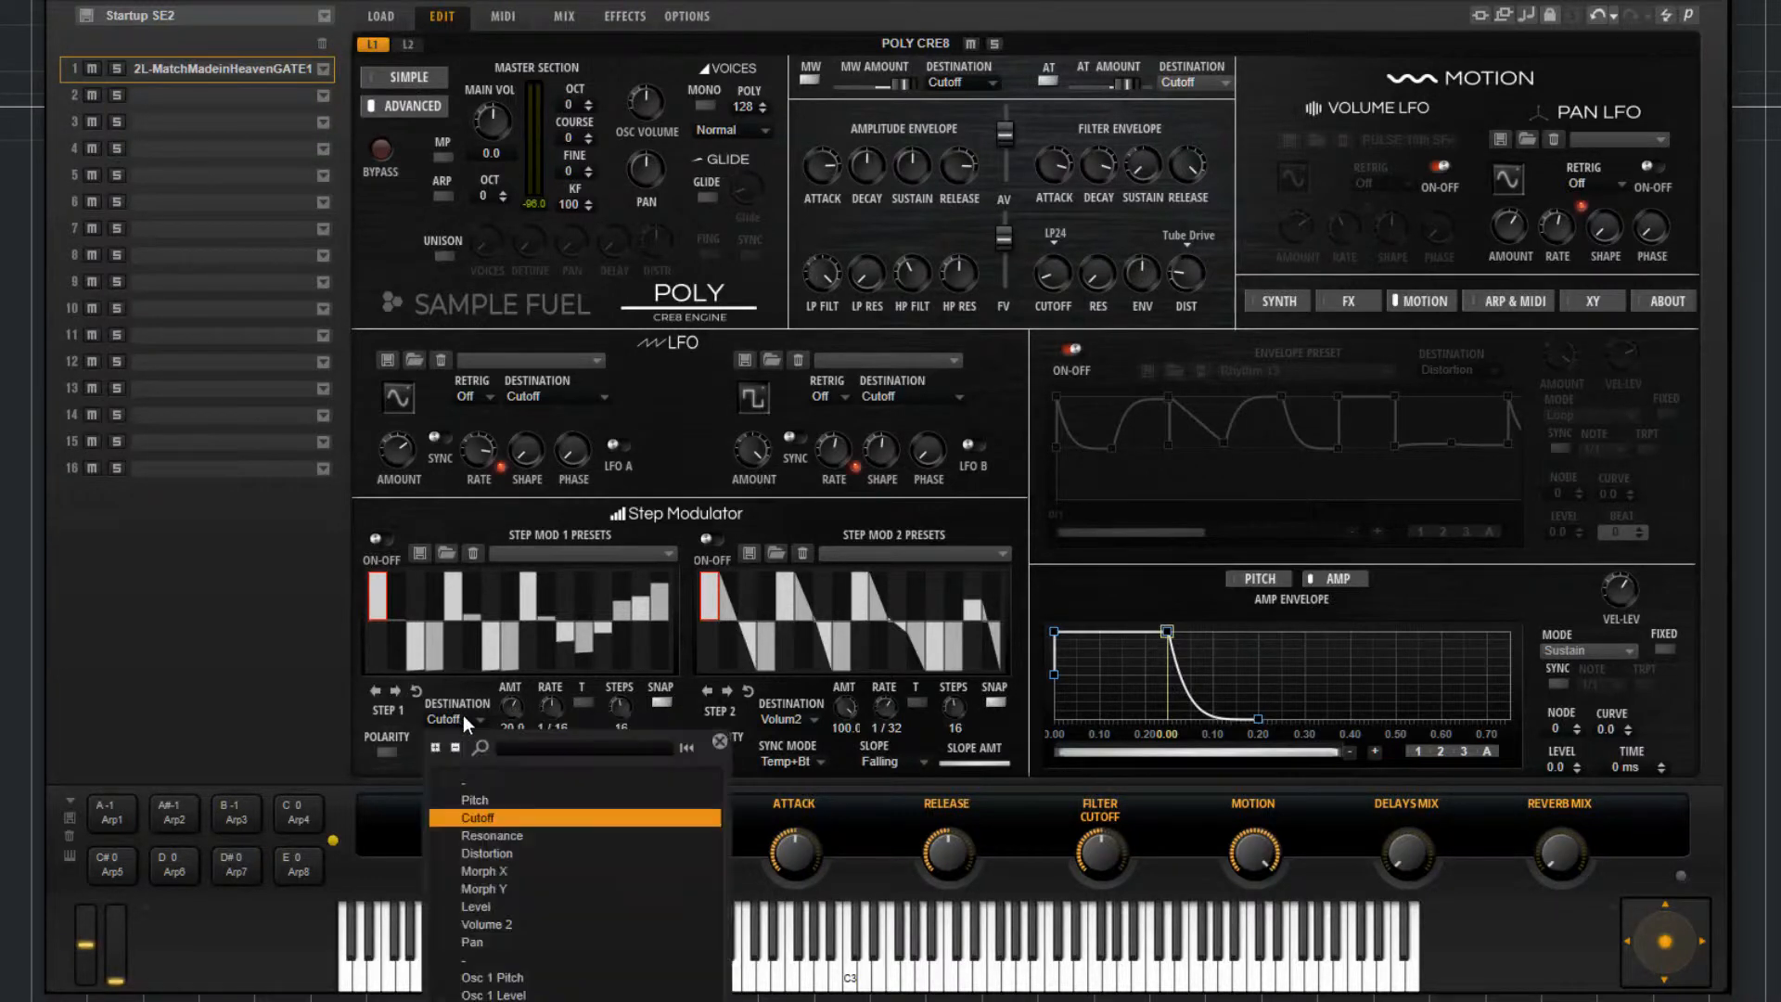
{"action": "left_click", "coordinate": [468, 688]}
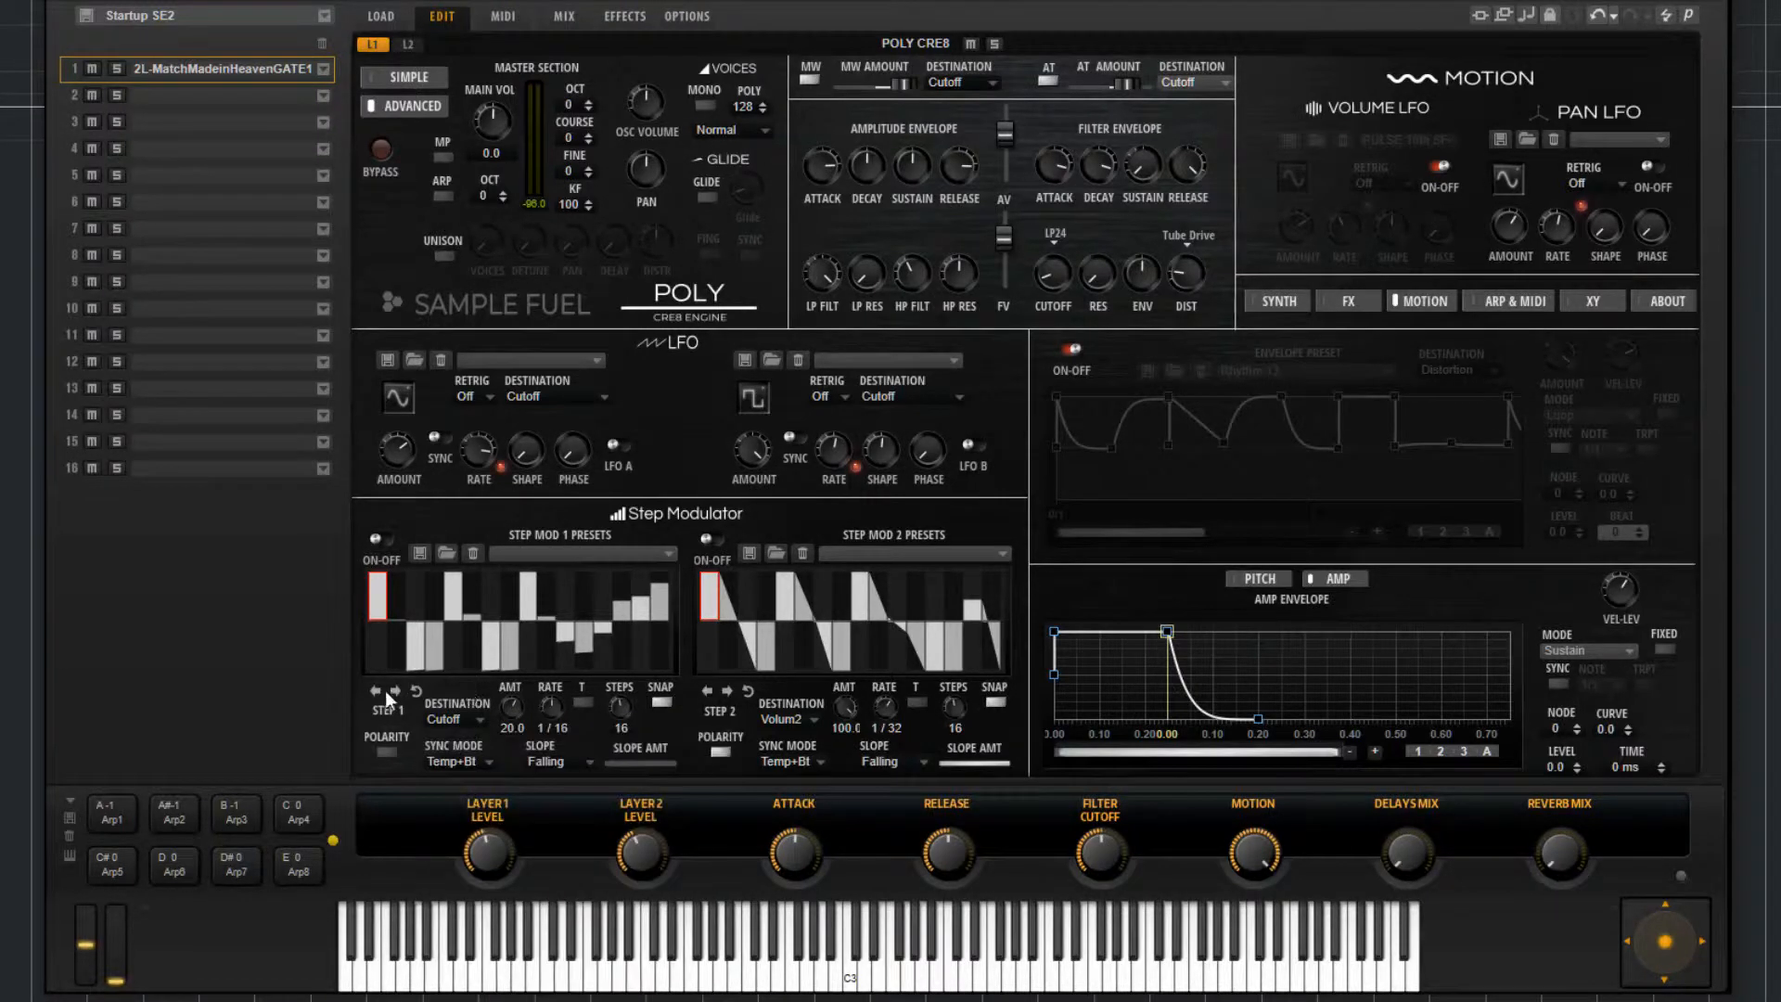
Try shifting the Step Mod 1 pattern two steps forward and back to its original position
{"action": "left_click", "coordinate": [394, 695]}
{"action": "left_click", "coordinate": [395, 696]}
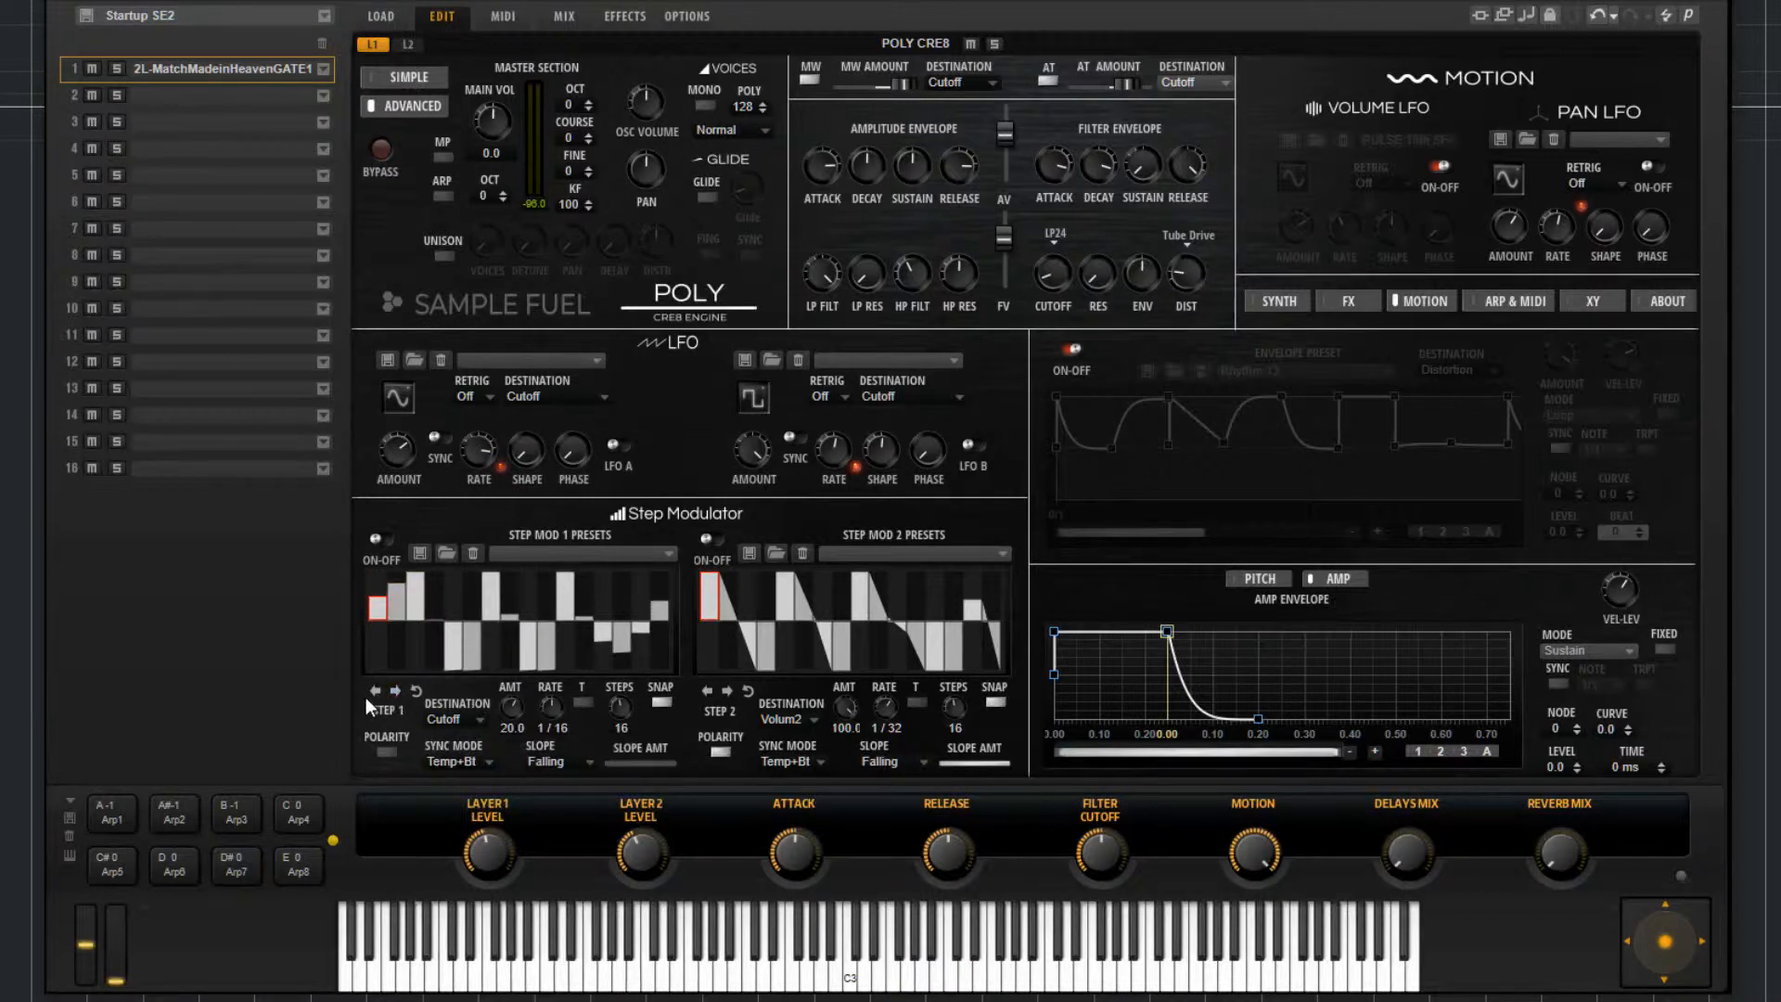
{"action": "left_click", "coordinate": [375, 692]}
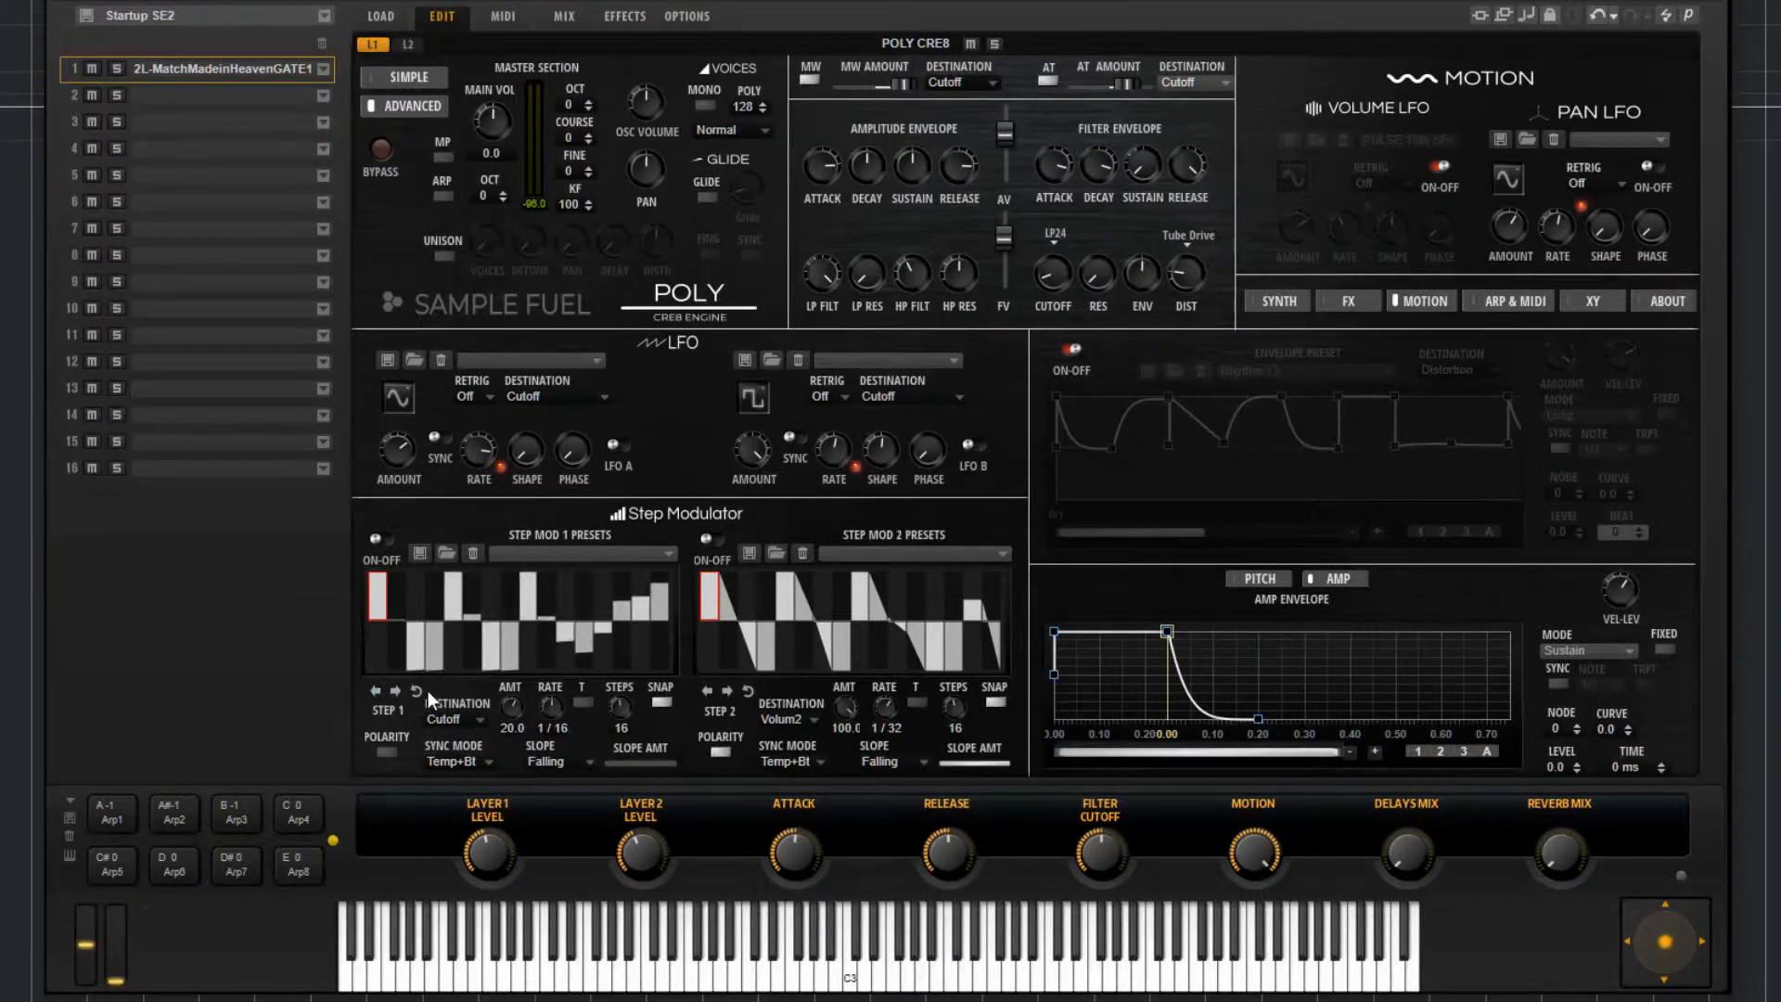
{"action": "left_click", "coordinate": [416, 693]}
{"action": "left_click", "coordinate": [416, 694]}
Try Step Mod 1 with 4 steps and restore it to 16 steps
{"action": "type", "text": "4"}
{"action": "key", "text": "Return"}
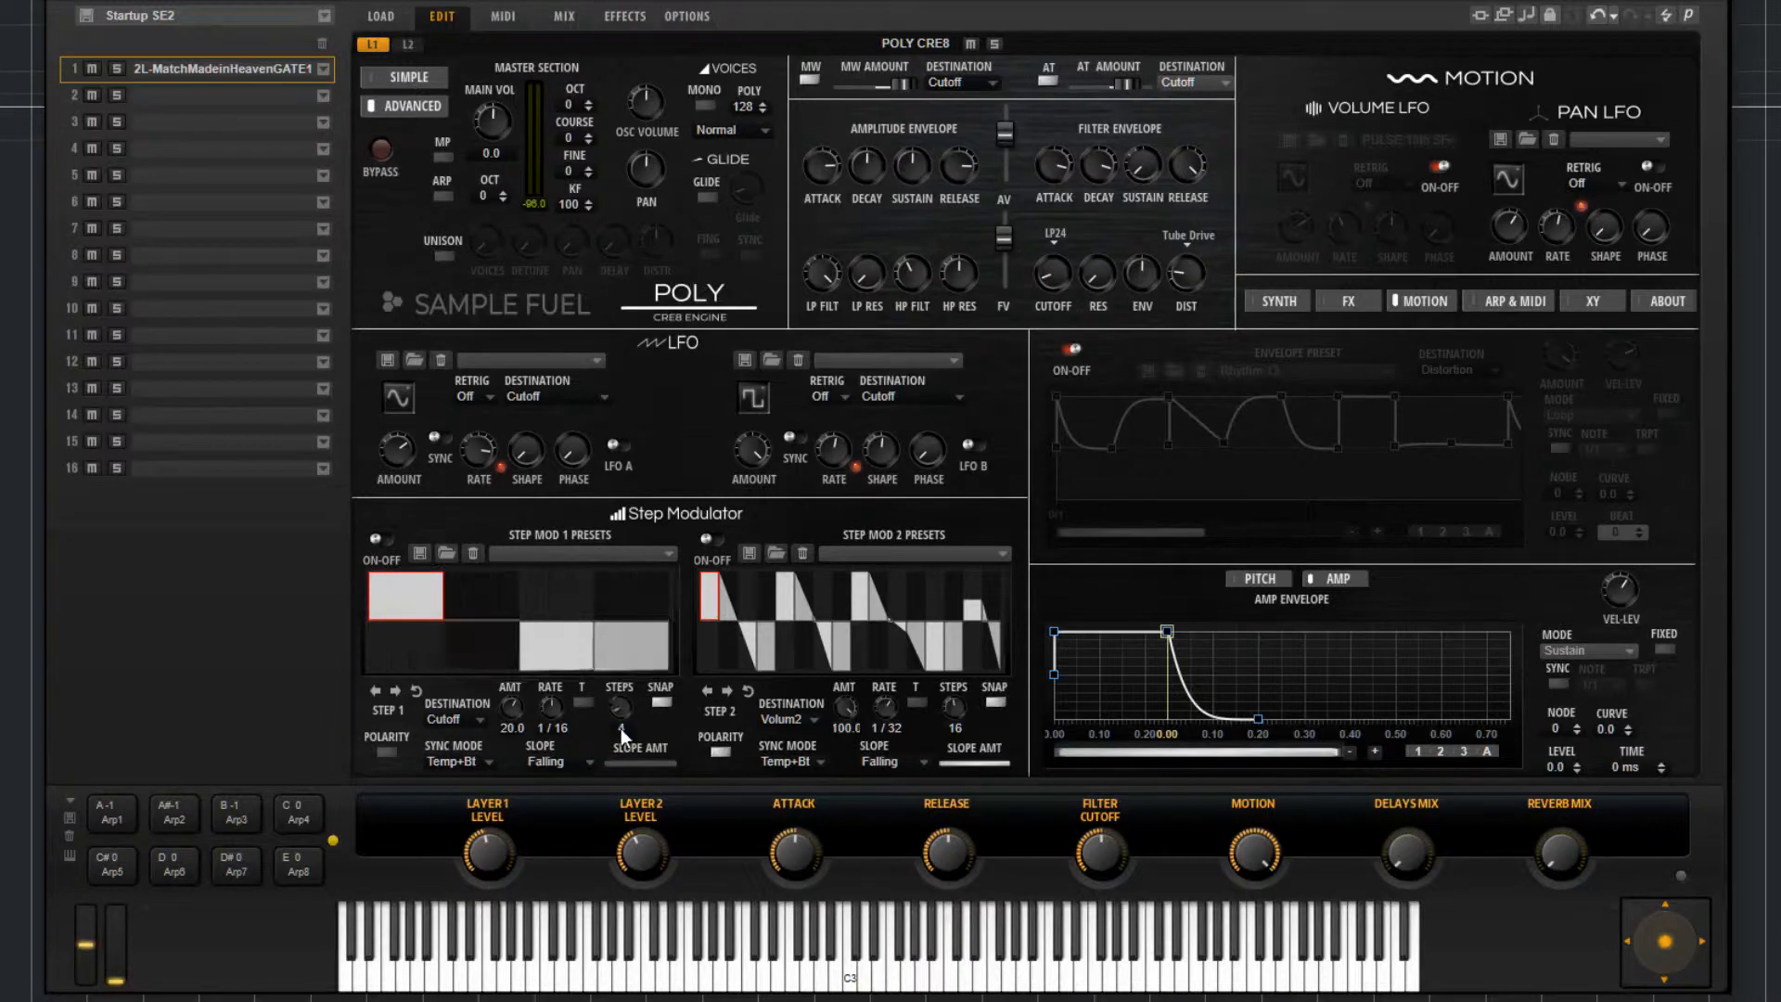
{"action": "type", "text": "16"}
{"action": "key", "text": "Return"}
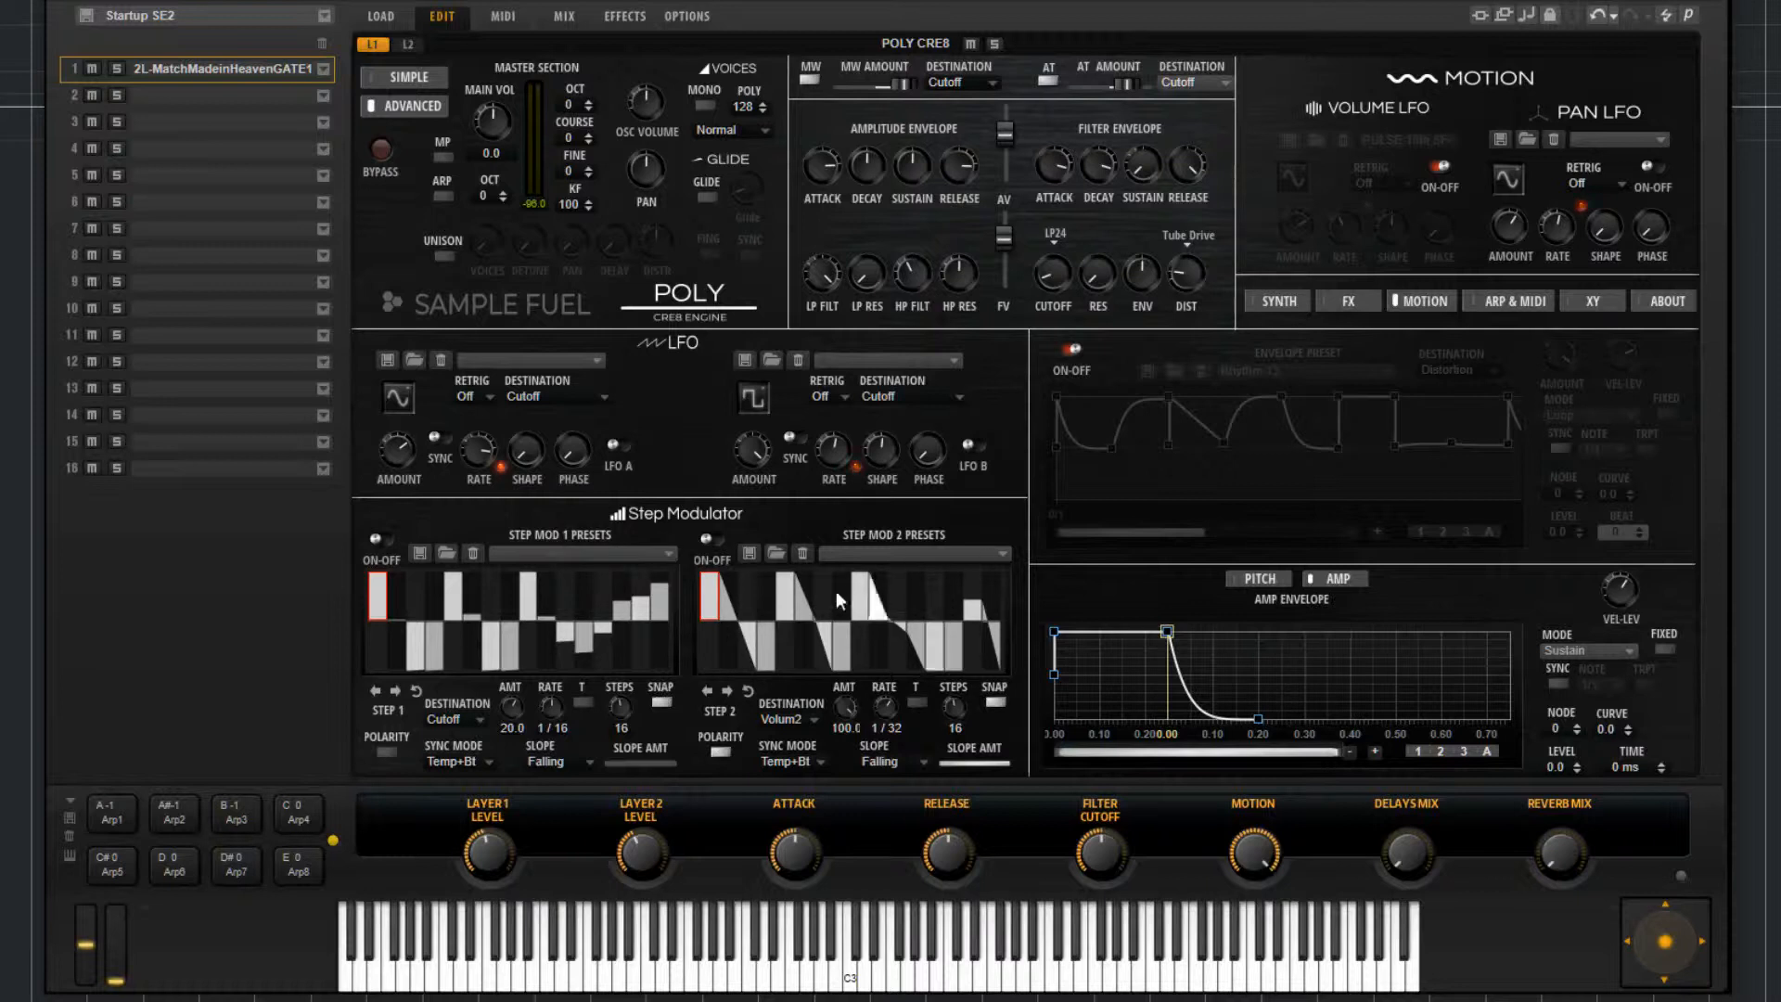
Switch off Step Mod 1 and review Step Mod 2's sync mode options without changing them
{"action": "left_click", "coordinate": [382, 539]}
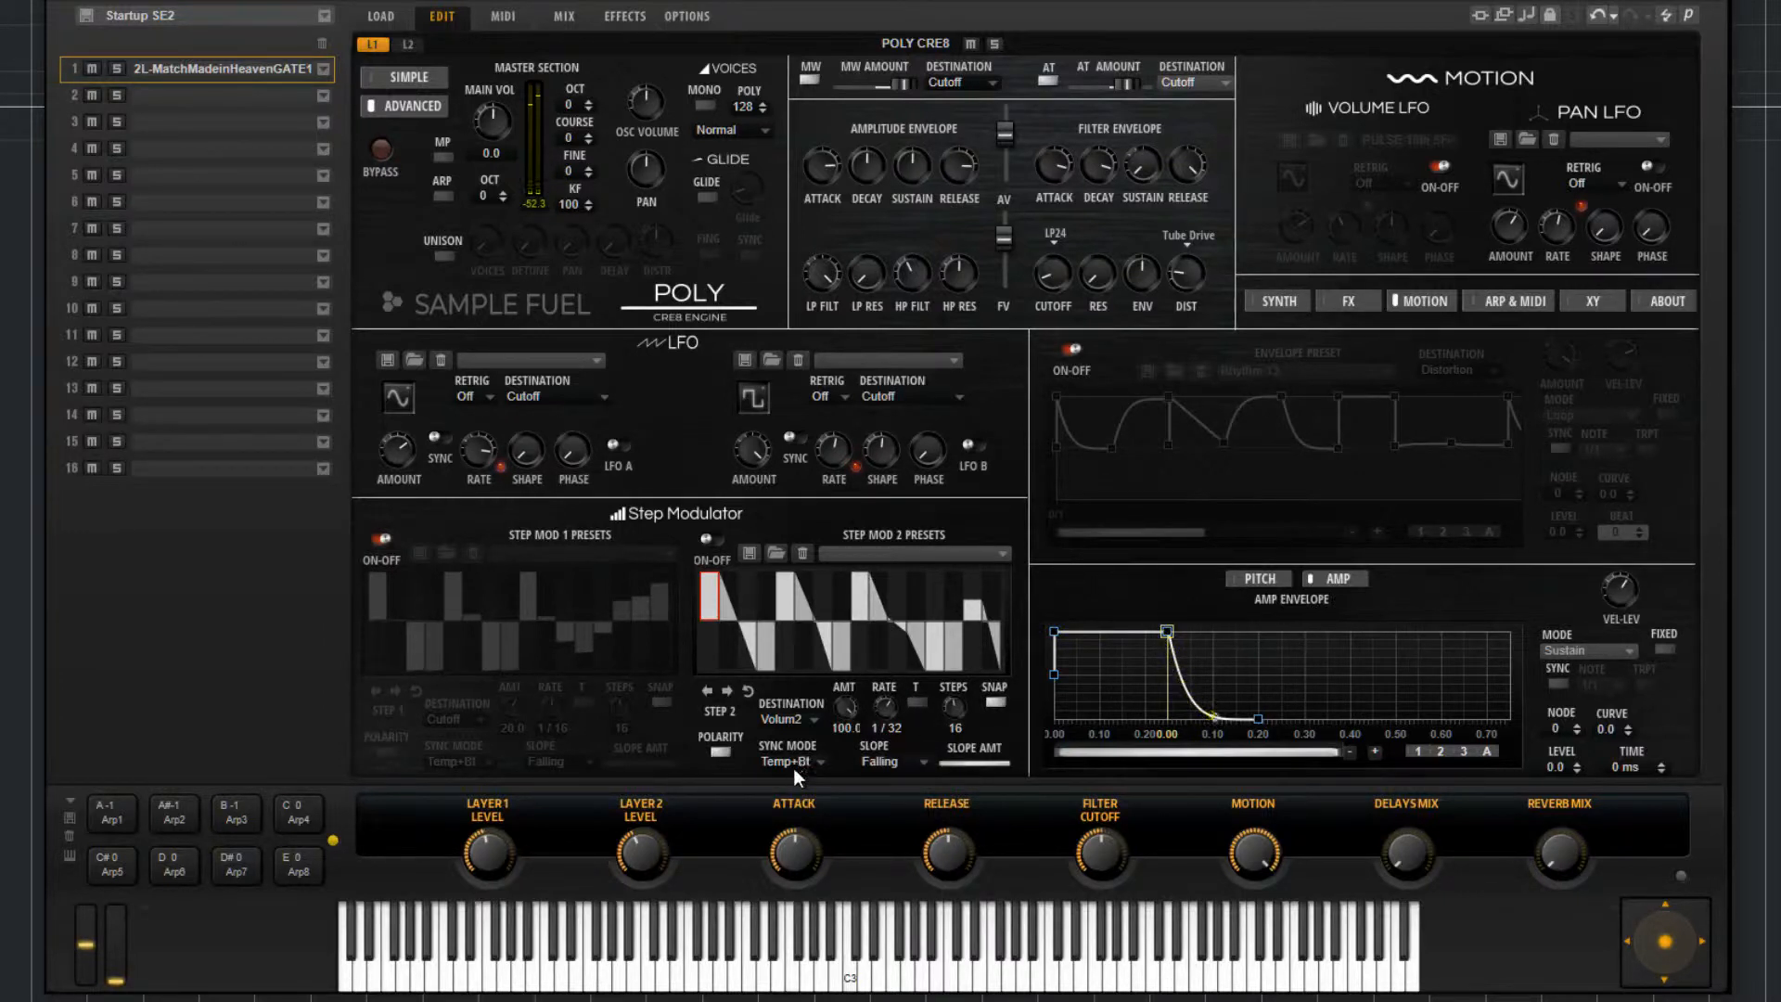
{"action": "left_click", "coordinate": [820, 762]}
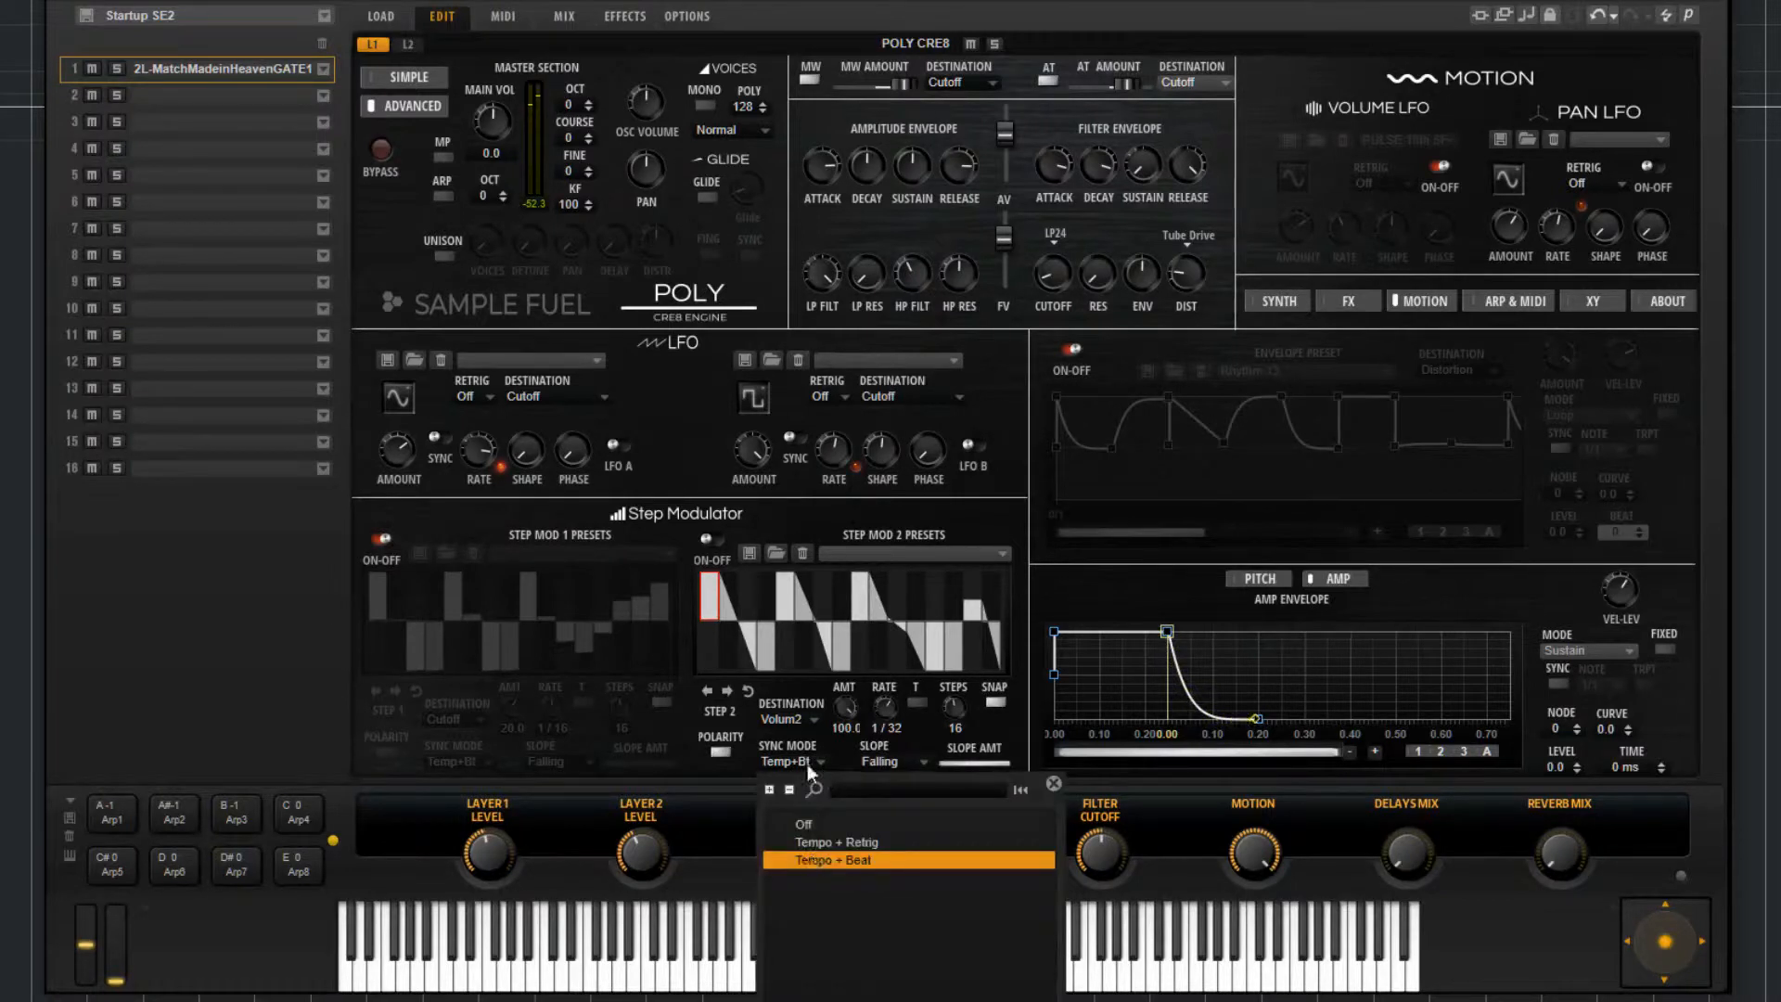
{"action": "left_click", "coordinate": [788, 745]}
Try the None, Rising and All slopes on Step Mod 2, return it to Falling, and test its slope amount
{"action": "left_click", "coordinate": [892, 764]}
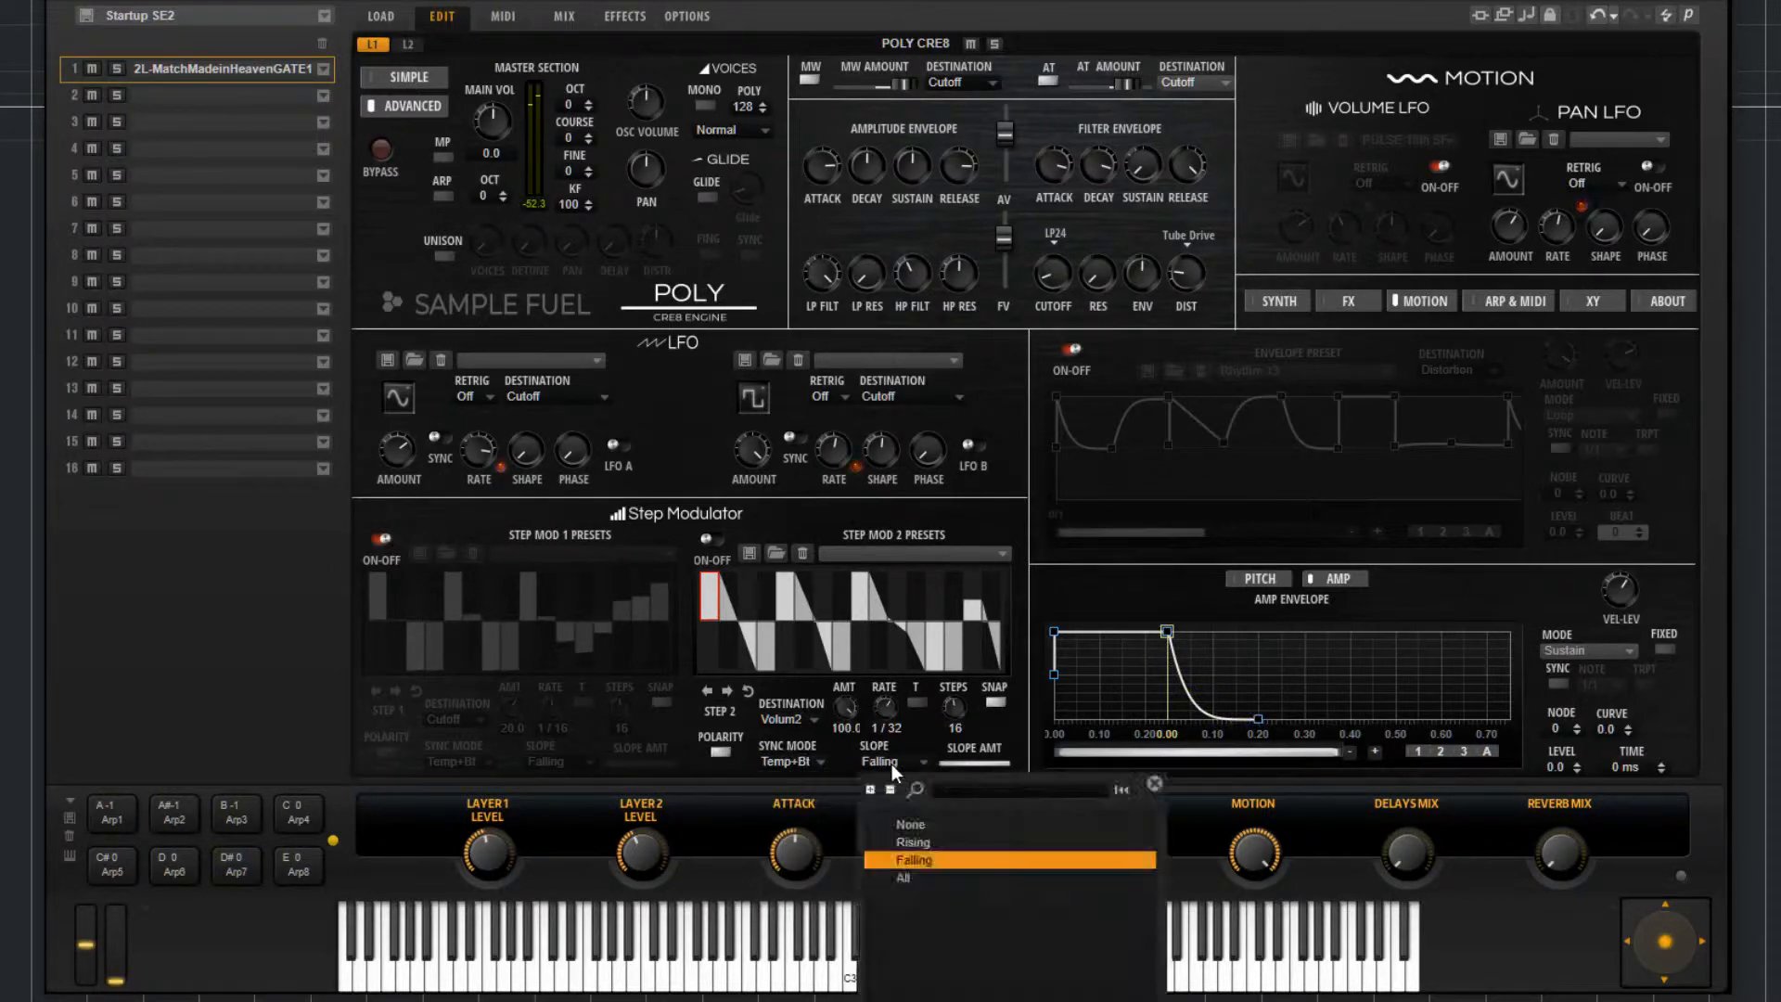
{"action": "left_click", "coordinate": [938, 821]}
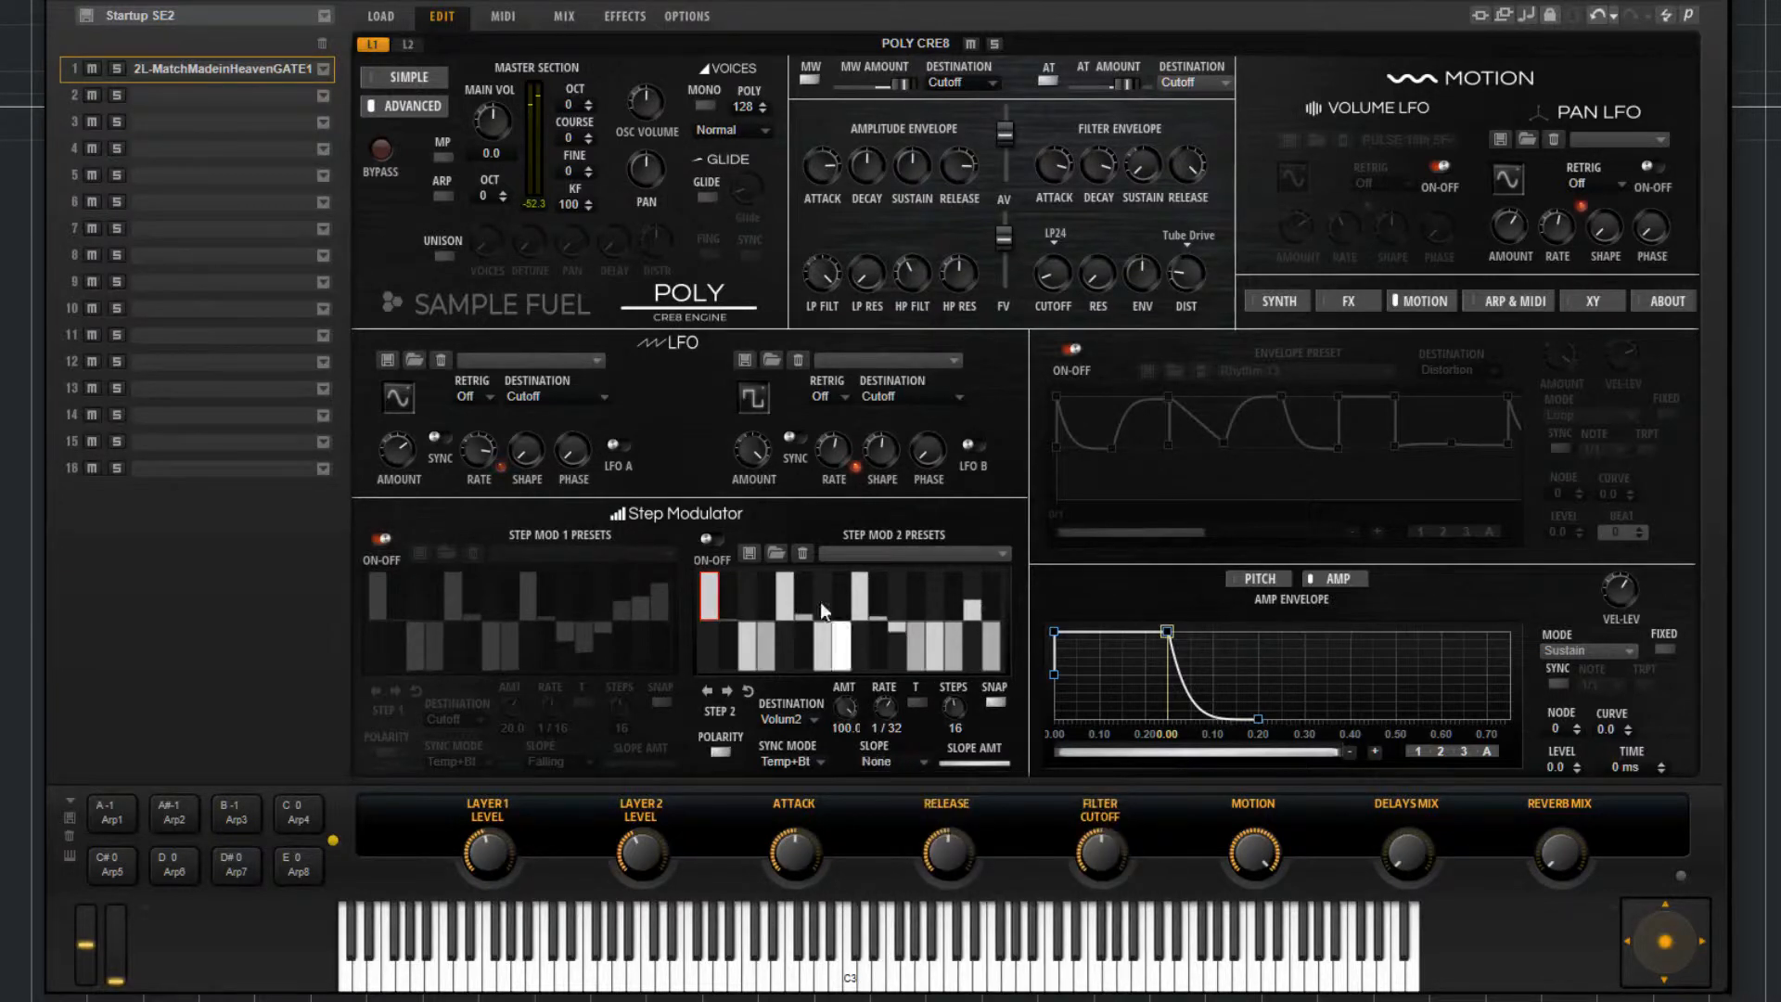
{"action": "left_click", "coordinate": [899, 765]}
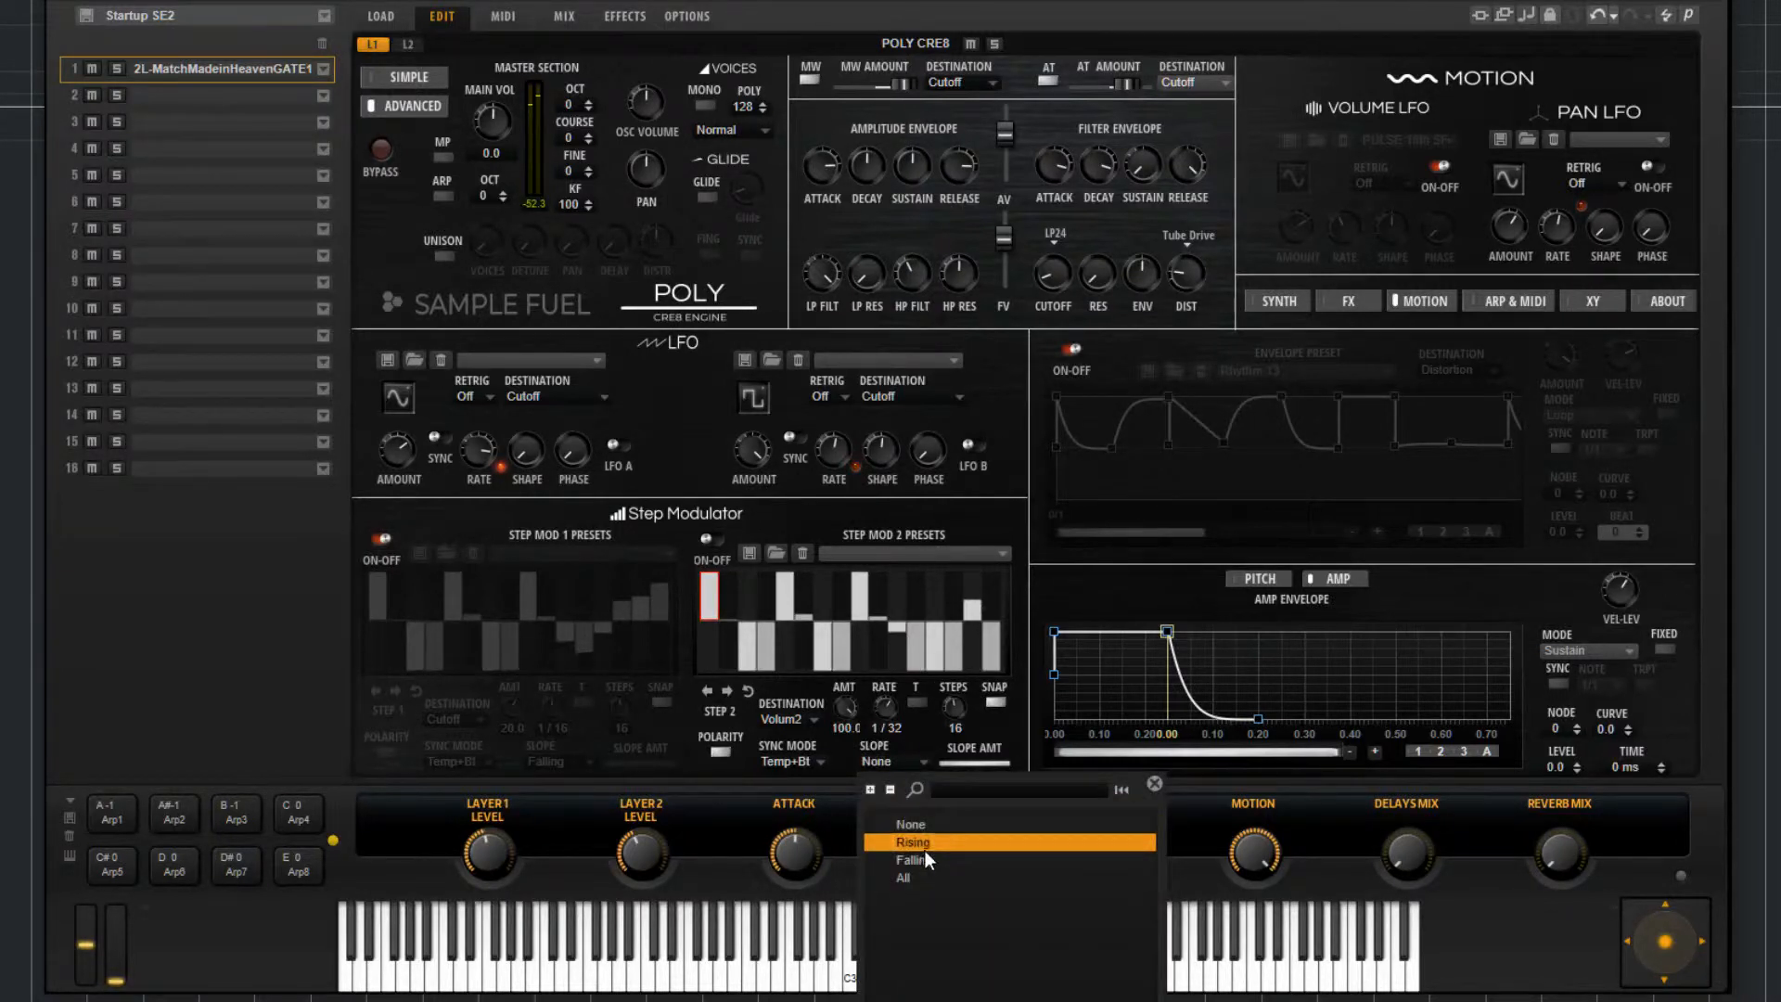
{"action": "left_click", "coordinate": [925, 848]}
{"action": "left_click", "coordinate": [890, 772]}
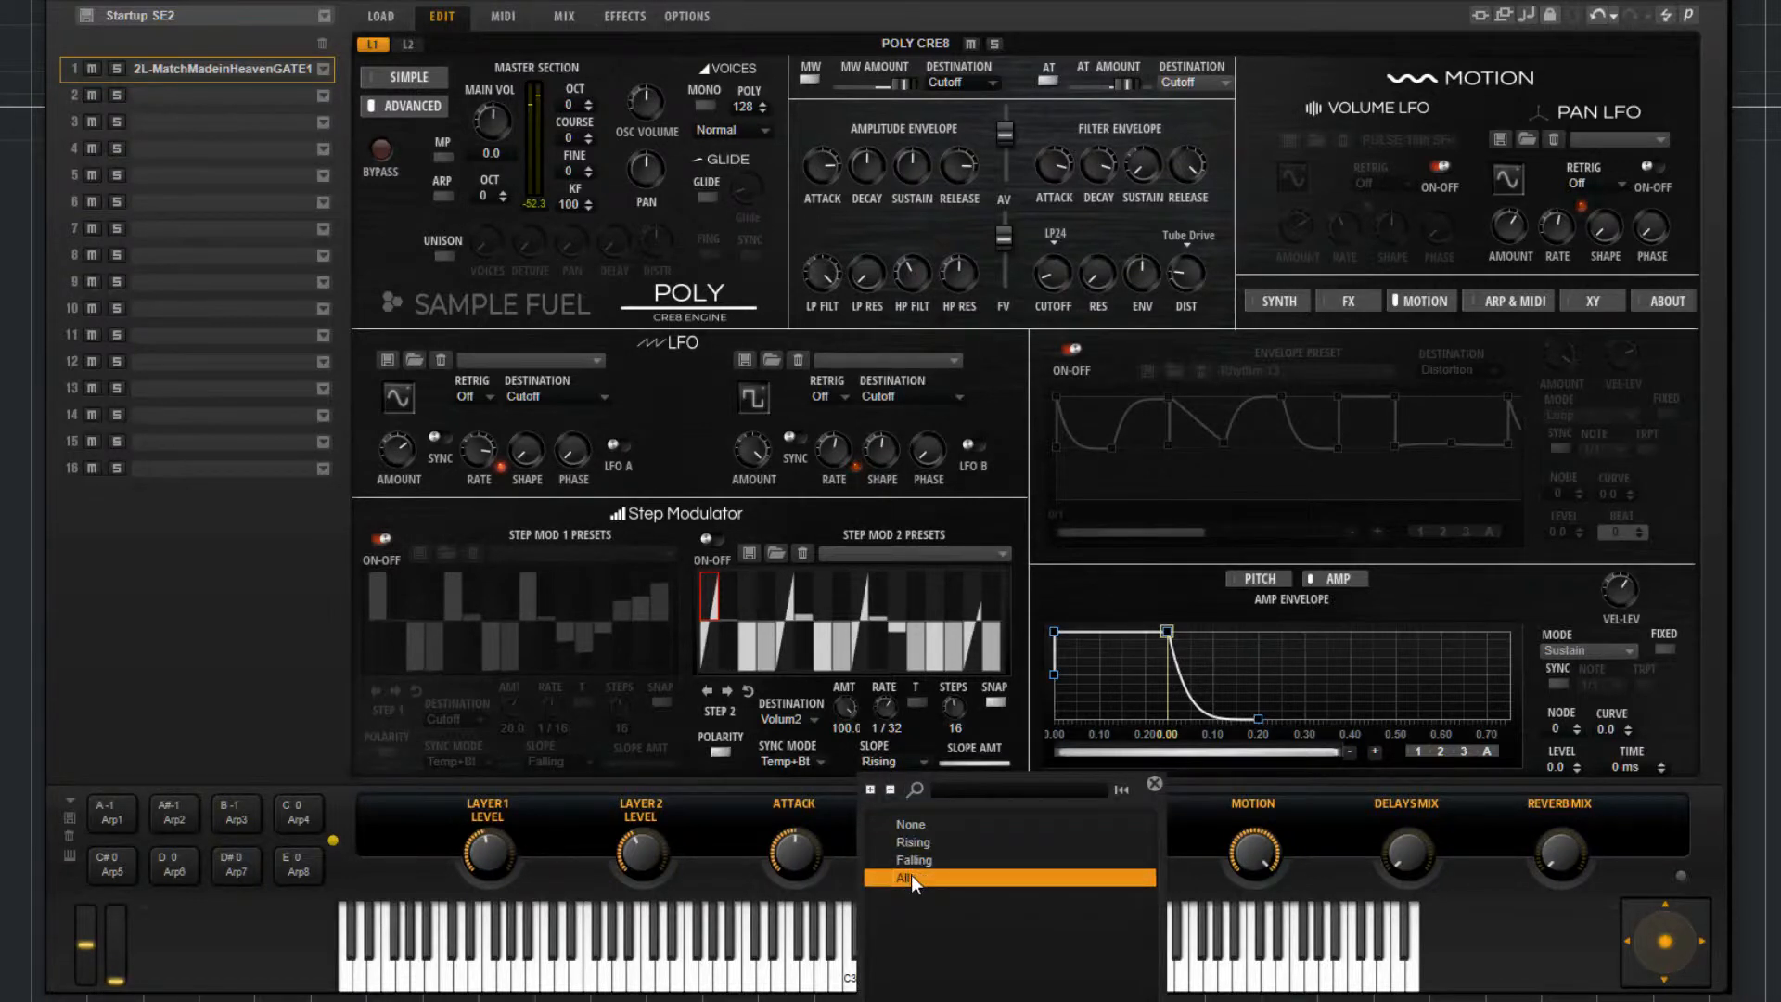
{"action": "left_click", "coordinate": [911, 876]}
{"action": "left_click", "coordinate": [883, 765]}
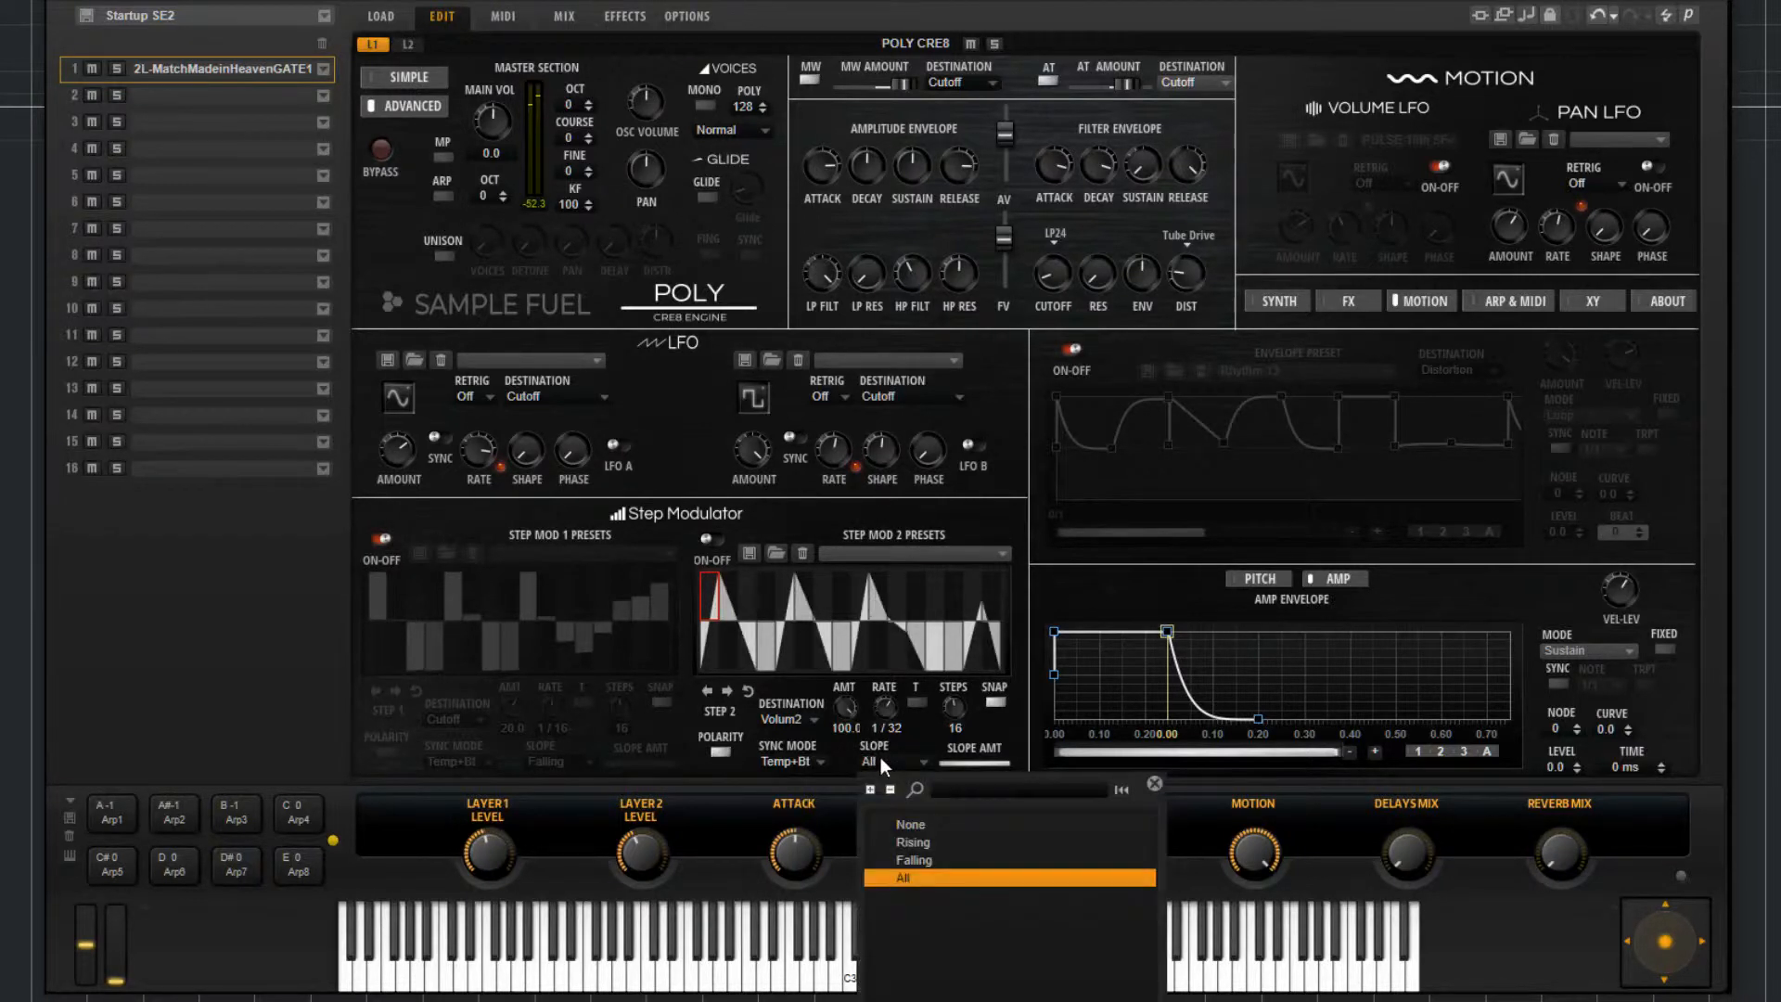
{"action": "left_click", "coordinate": [928, 858]}
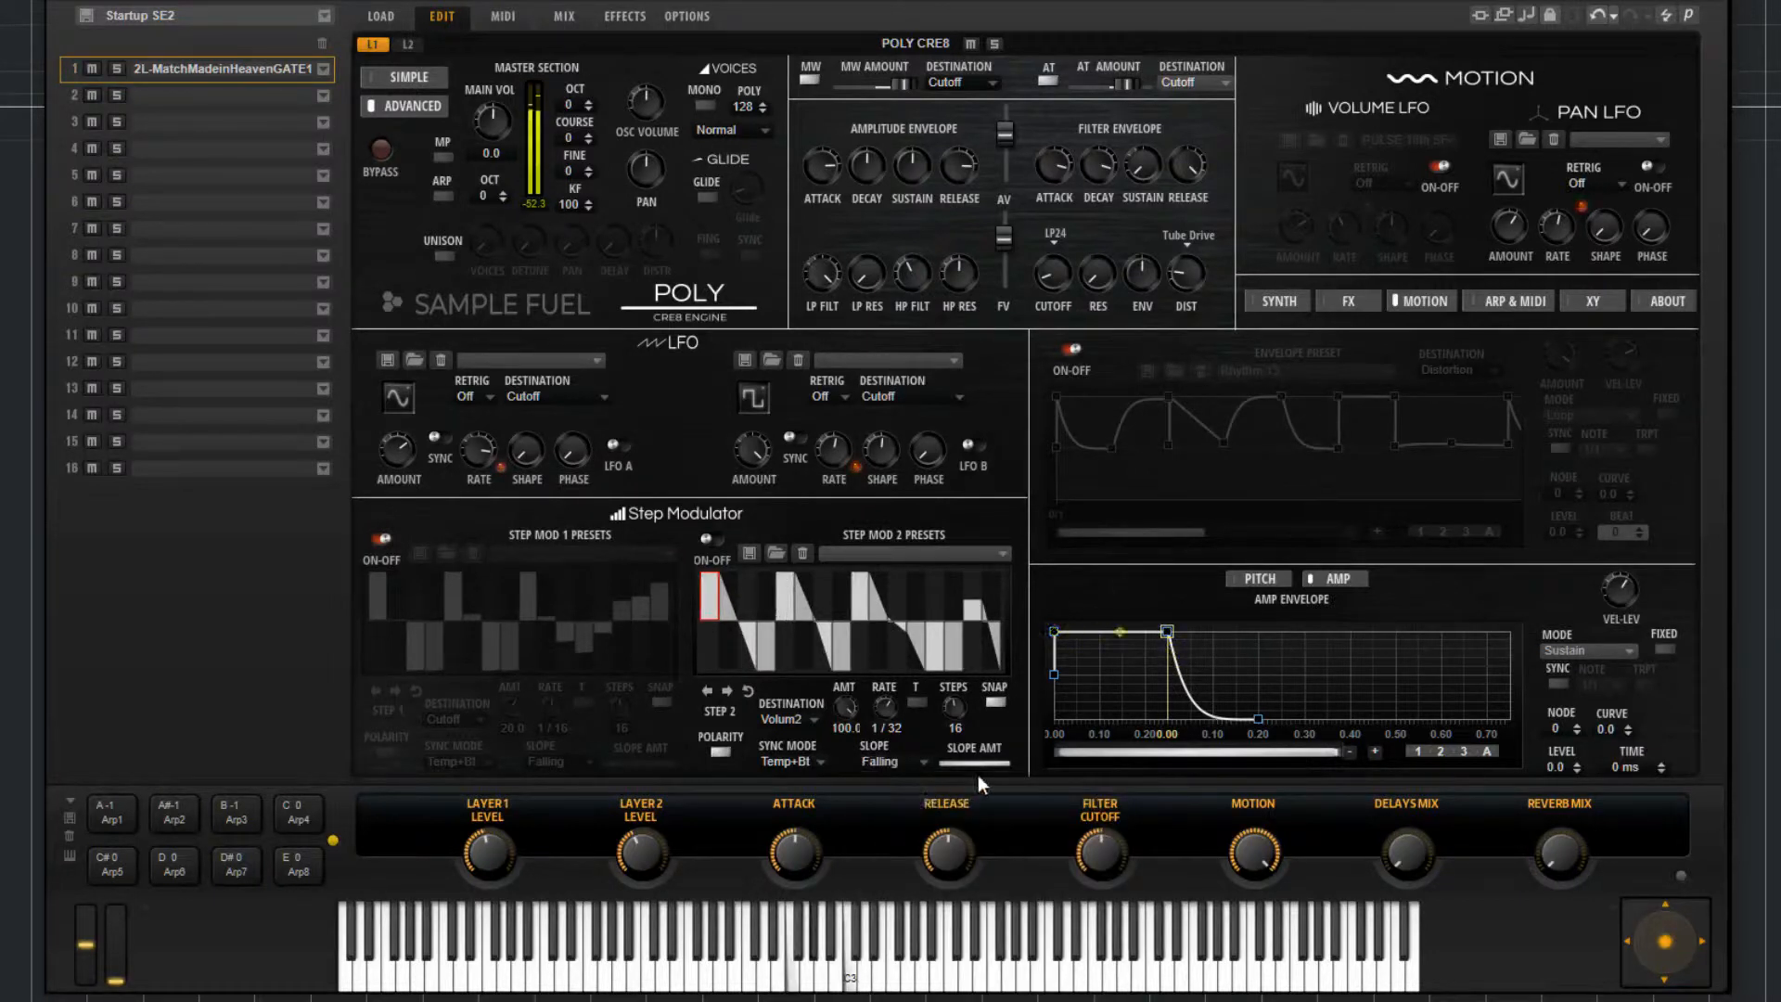
{"action": "mouse_move", "coordinate": [999, 767]}
{"action": "left_mouse_down"}
{"action": "mouse_move", "coordinate": [954, 770]}
{"action": "mouse_move", "coordinate": [1017, 772]}
{"action": "mouse_move", "coordinate": [950, 765]}
{"action": "mouse_move", "coordinate": [1023, 770]}
{"action": "left_mouse_up"}
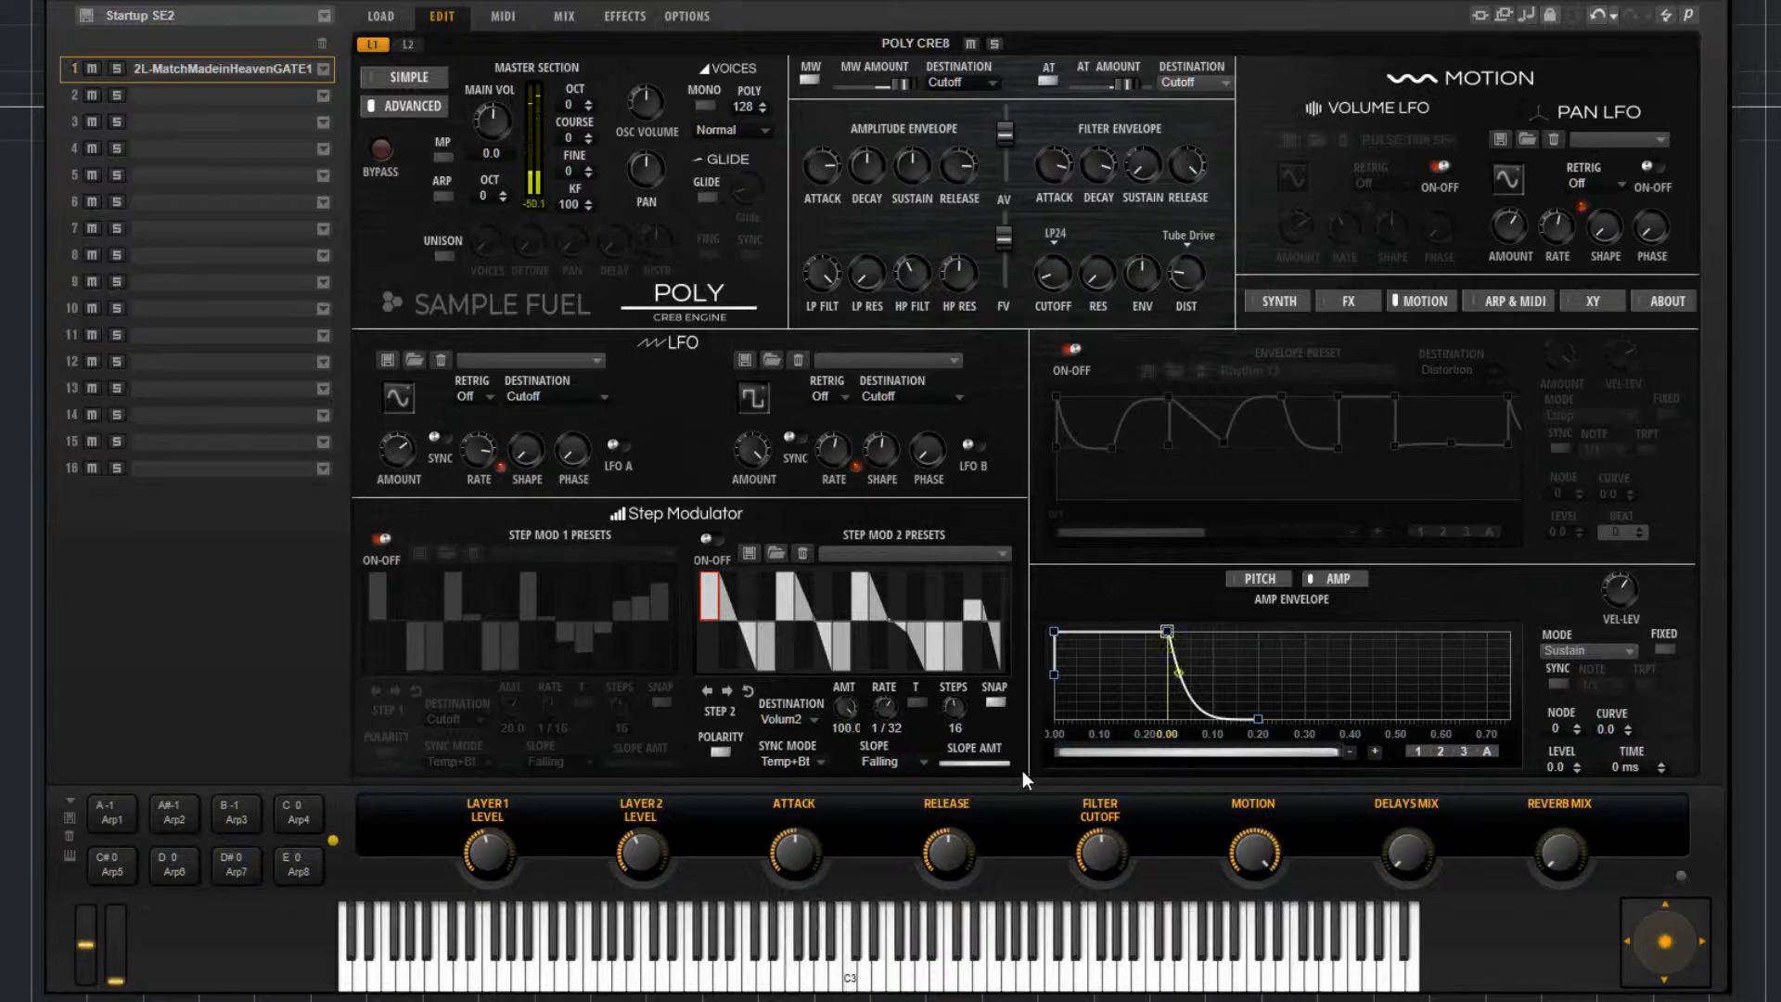
Switch on the assignable envelope above the amp envelope and review its modulation destinations, keeping Distortion
{"action": "left_click", "coordinate": [1069, 350]}
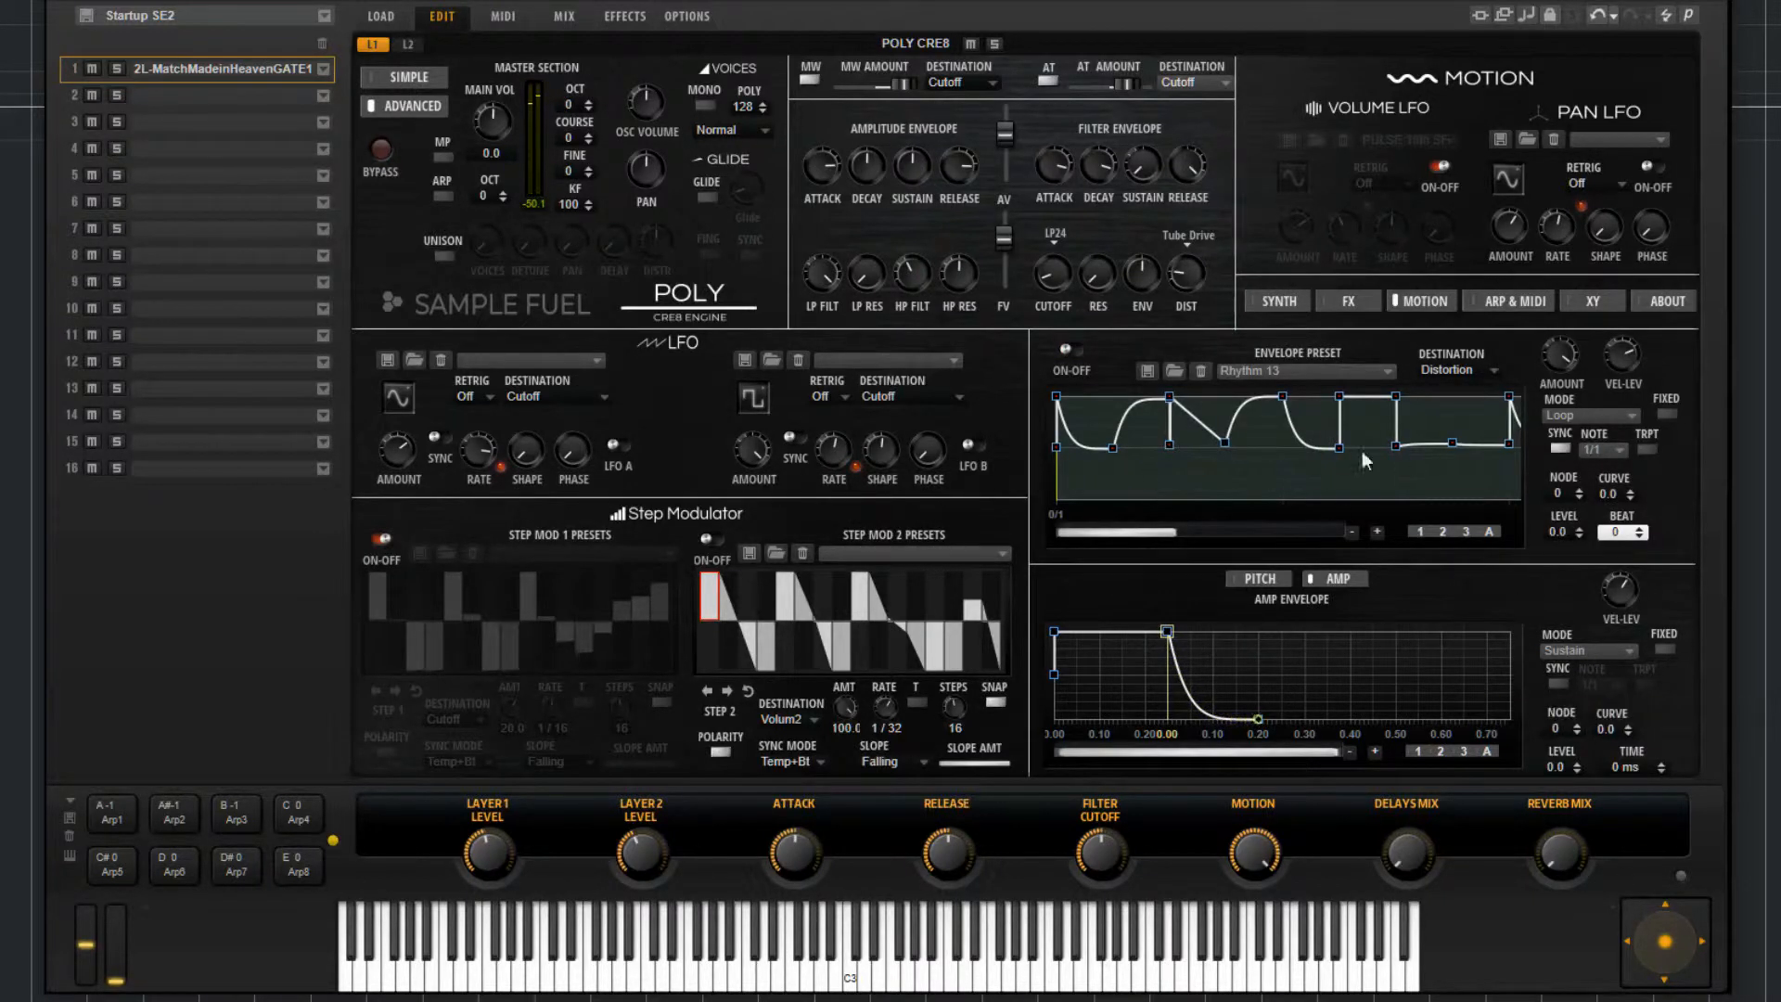
{"action": "left_click", "coordinate": [1065, 348]}
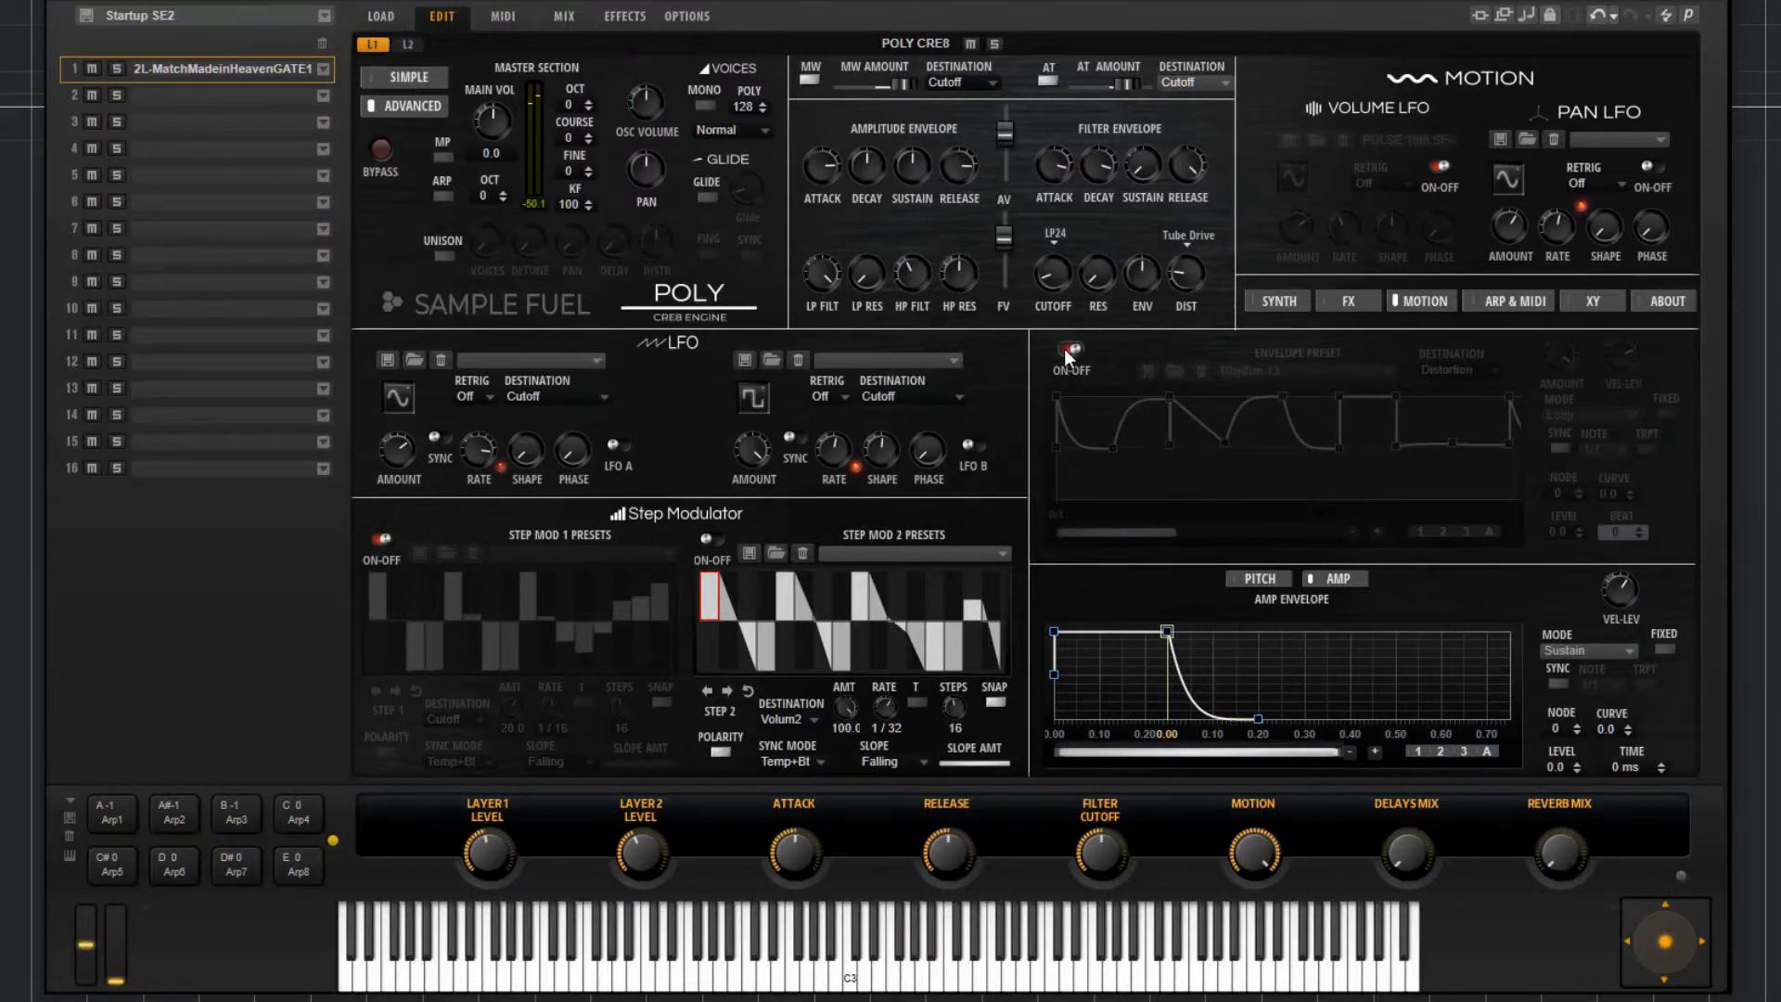
{"action": "left_click", "coordinate": [1439, 369]}
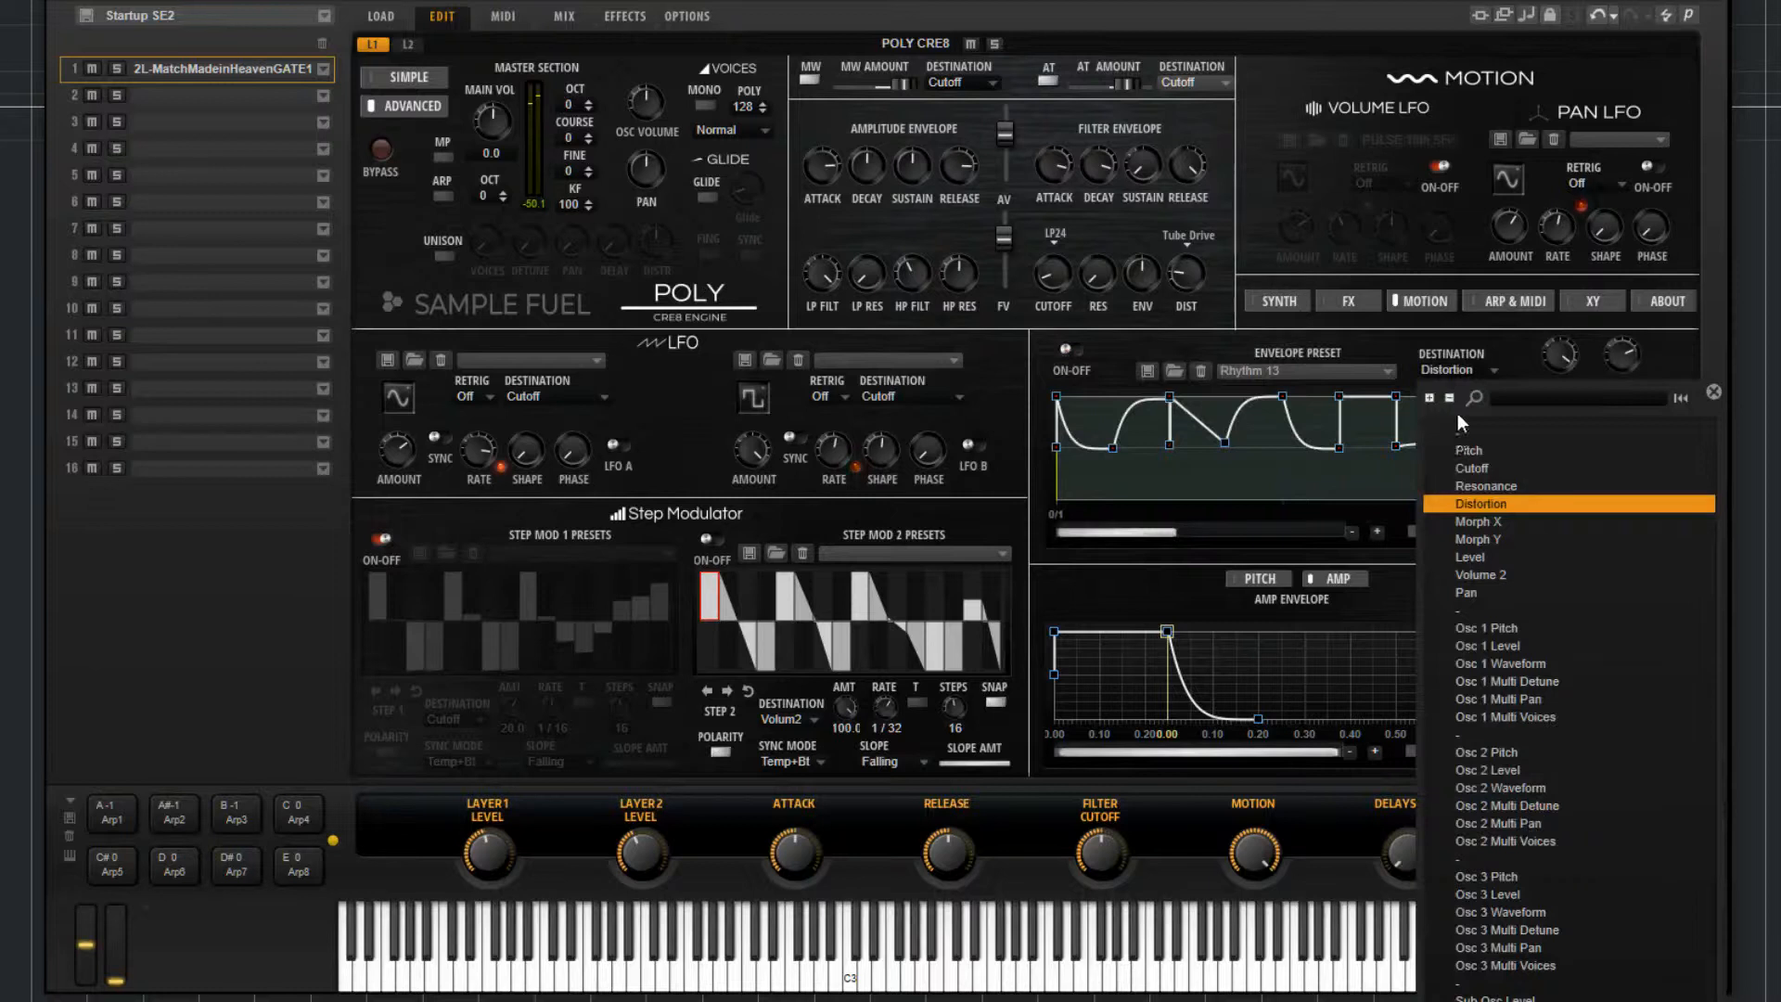
{"action": "left_click", "coordinate": [1381, 355]}
{"action": "left_click", "coordinate": [1467, 370]}
Load the Dub Step 1 preset into the assignable envelope and close the preset list
{"action": "left_click", "coordinate": [1324, 368]}
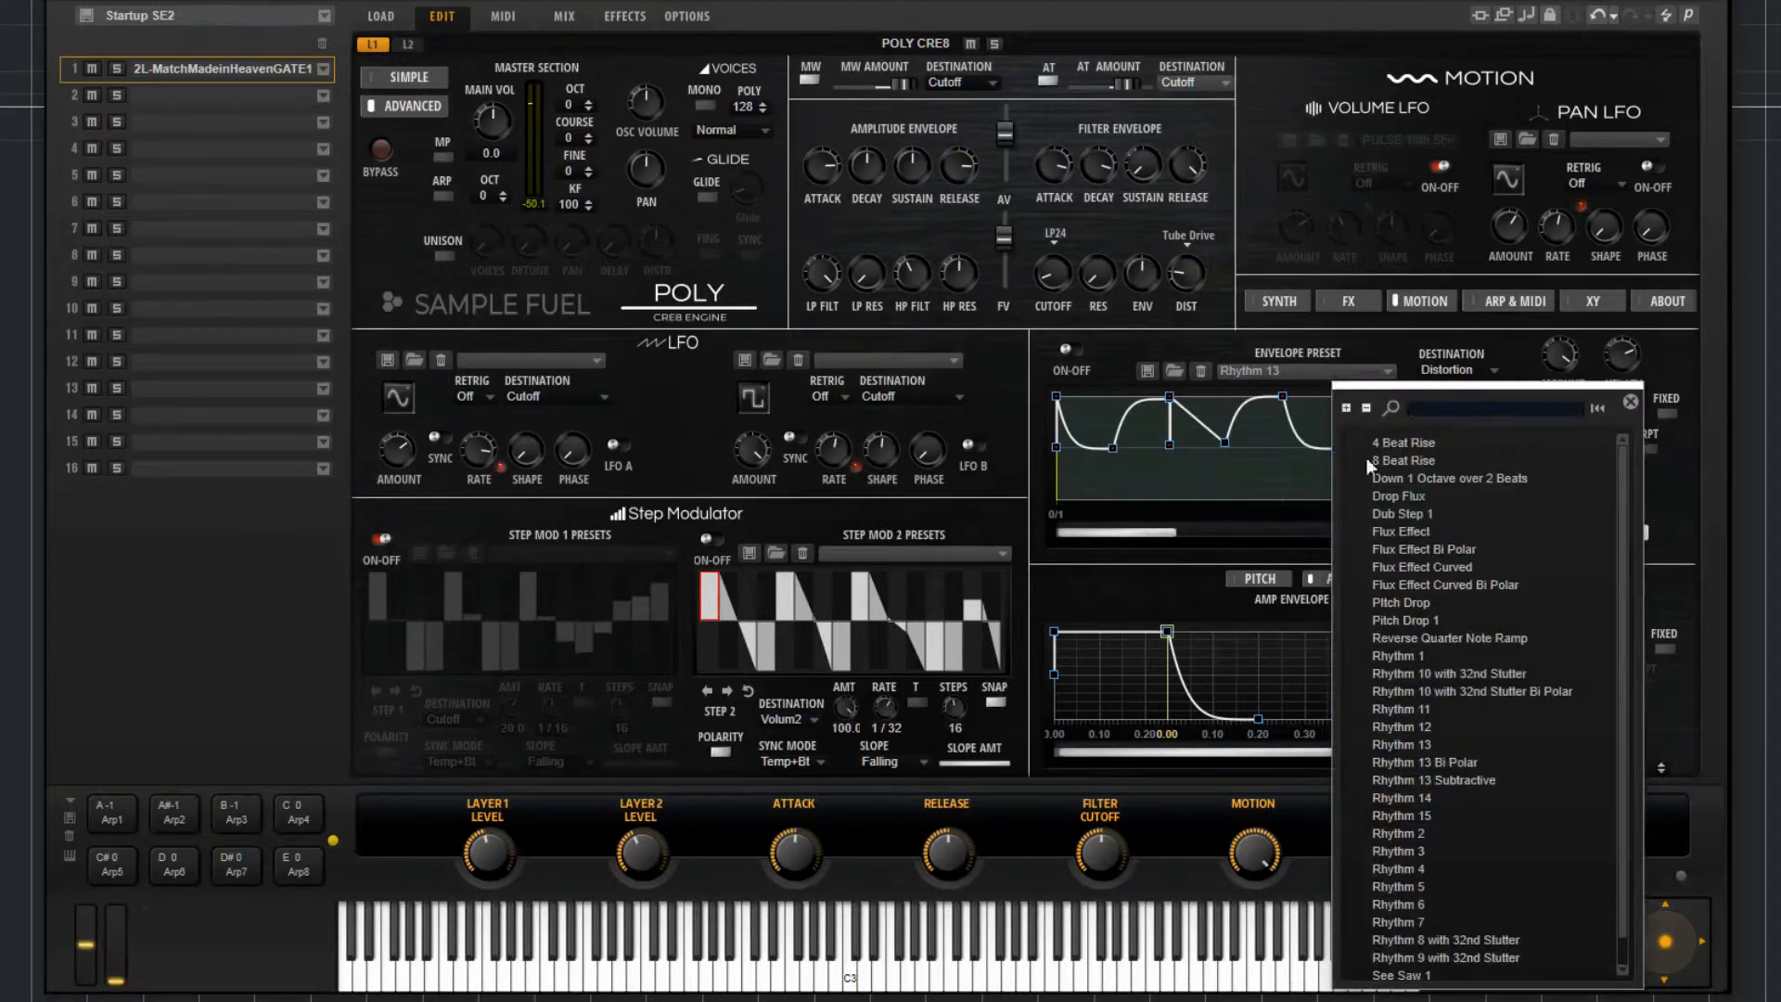
{"action": "left_click_drag", "start_coordinate": [1620, 572], "coordinate": [1615, 506]}
{"action": "left_click", "coordinate": [1409, 517]}
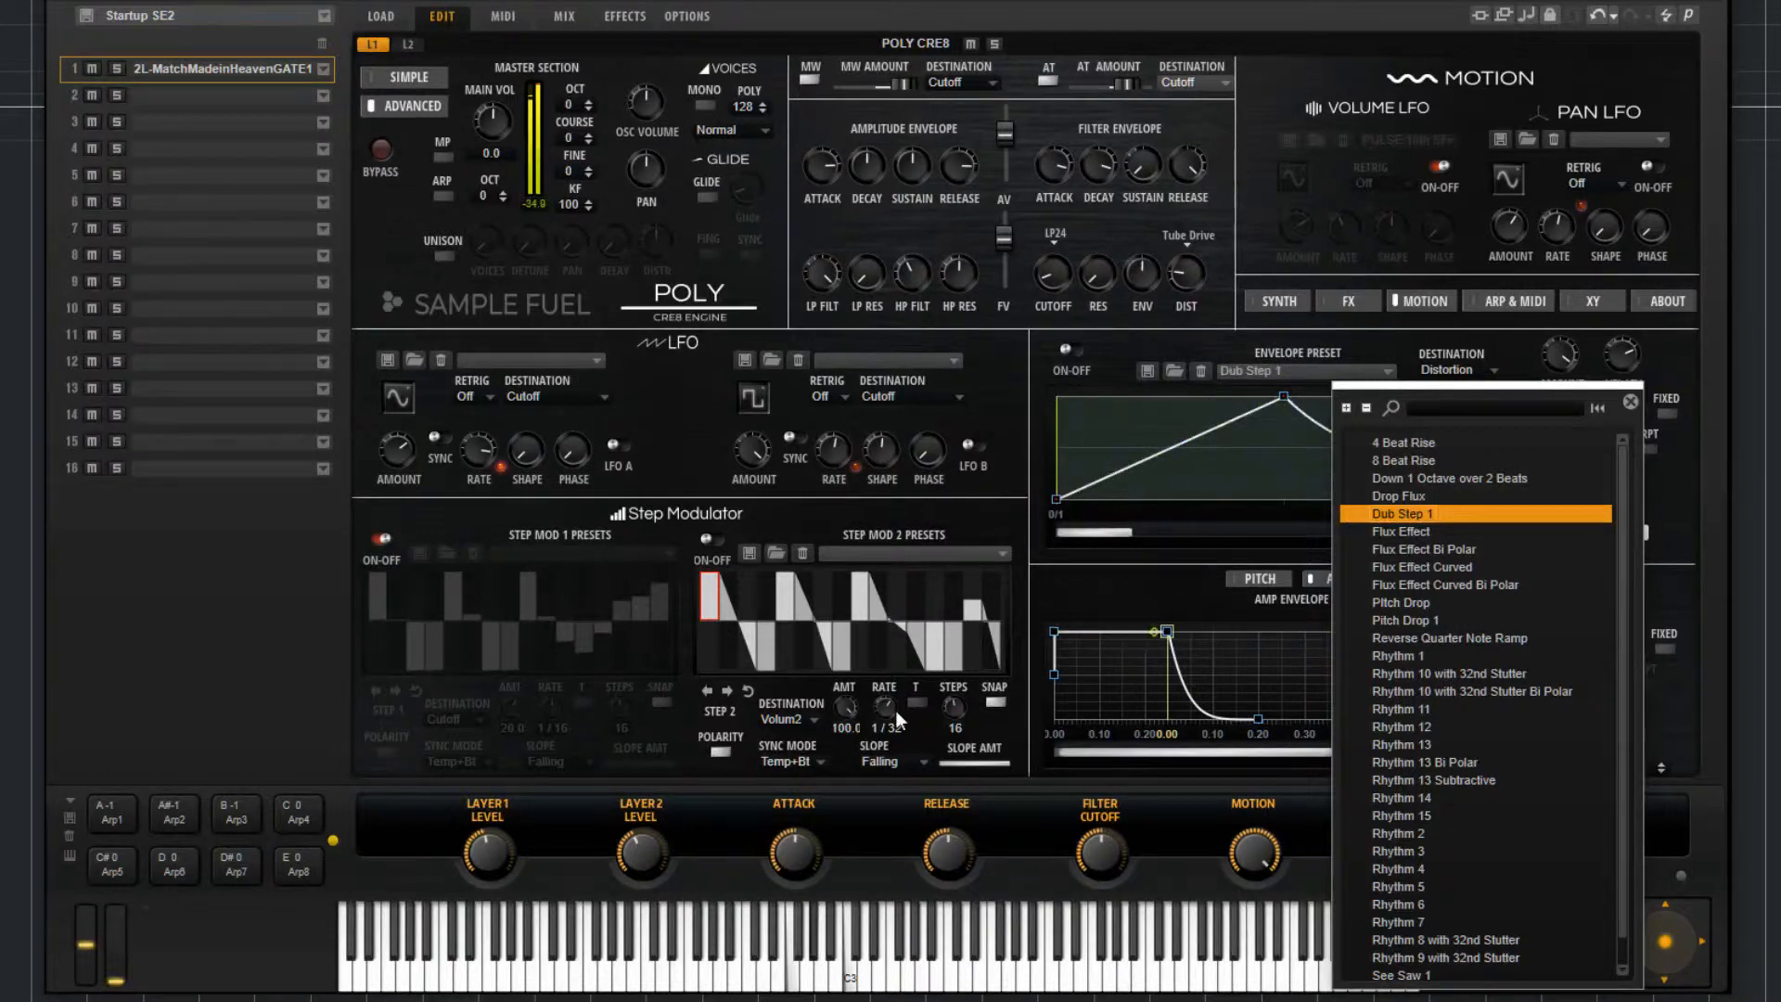
{"action": "left_click", "coordinate": [708, 541]}
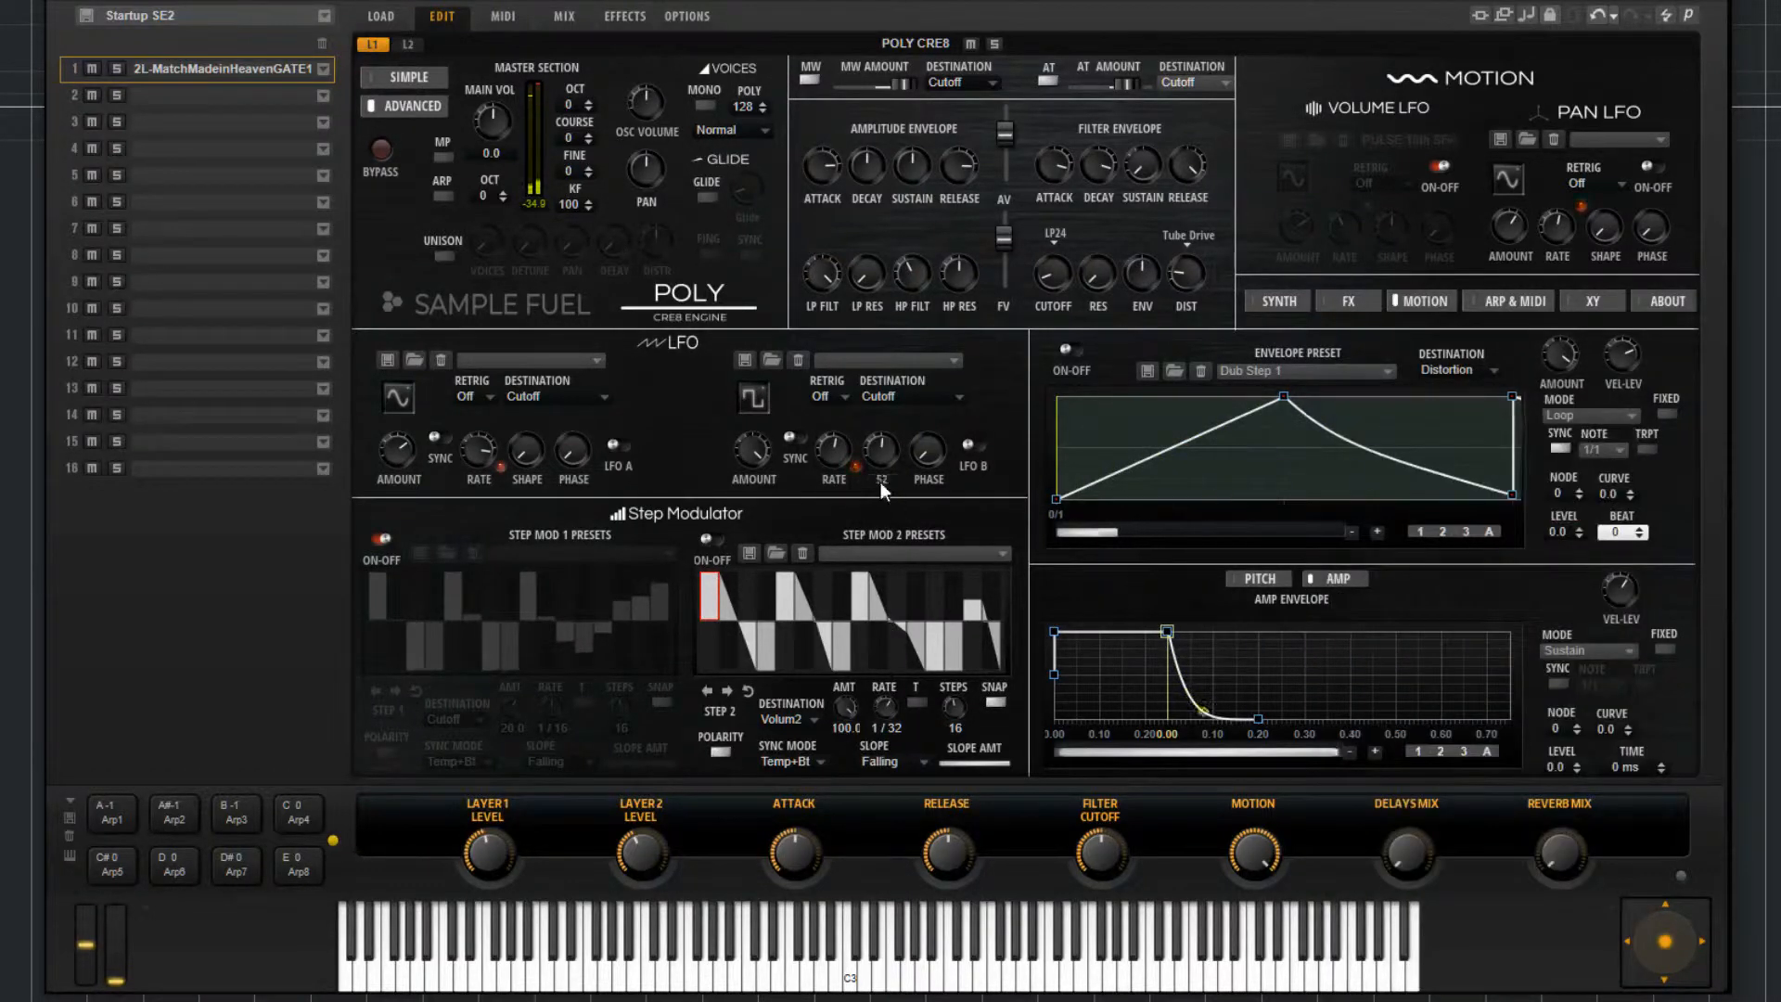
Switch off Step Mod 2, LFO B and LFO A, and turn up the assignable envelope's modulation amount
{"action": "left_click", "coordinate": [711, 544]}
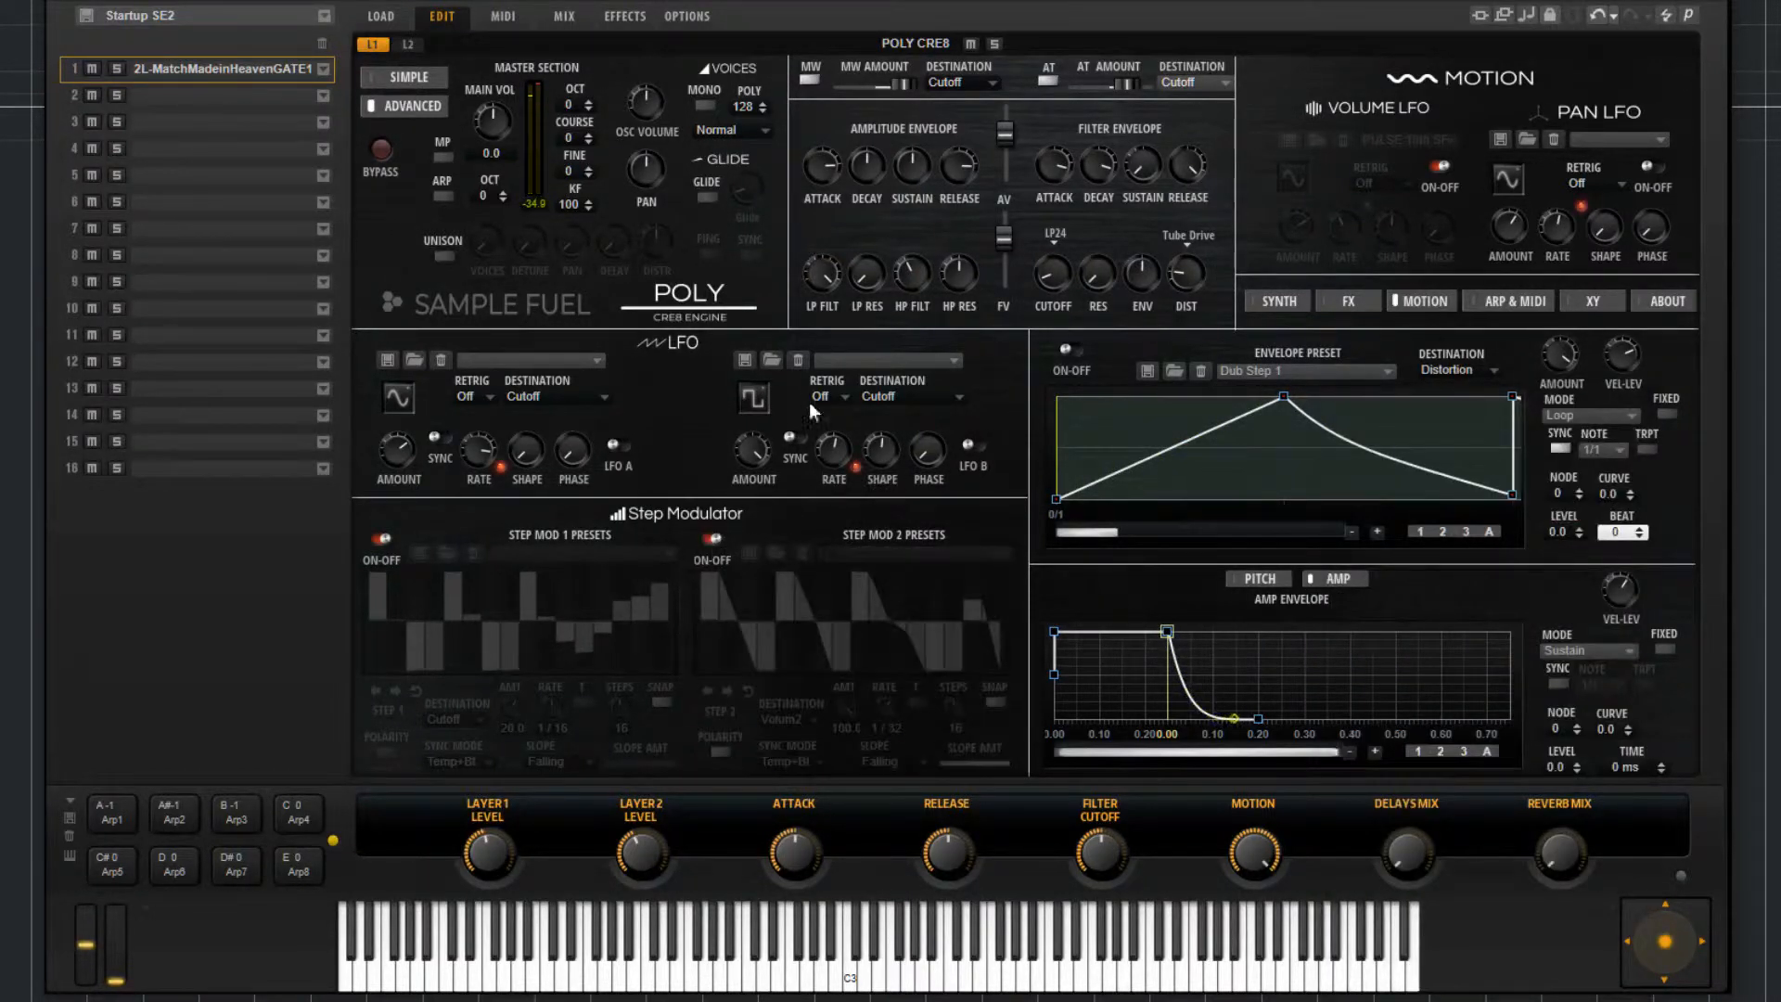
{"action": "left_click", "coordinate": [969, 447]}
{"action": "left_click", "coordinate": [623, 449]}
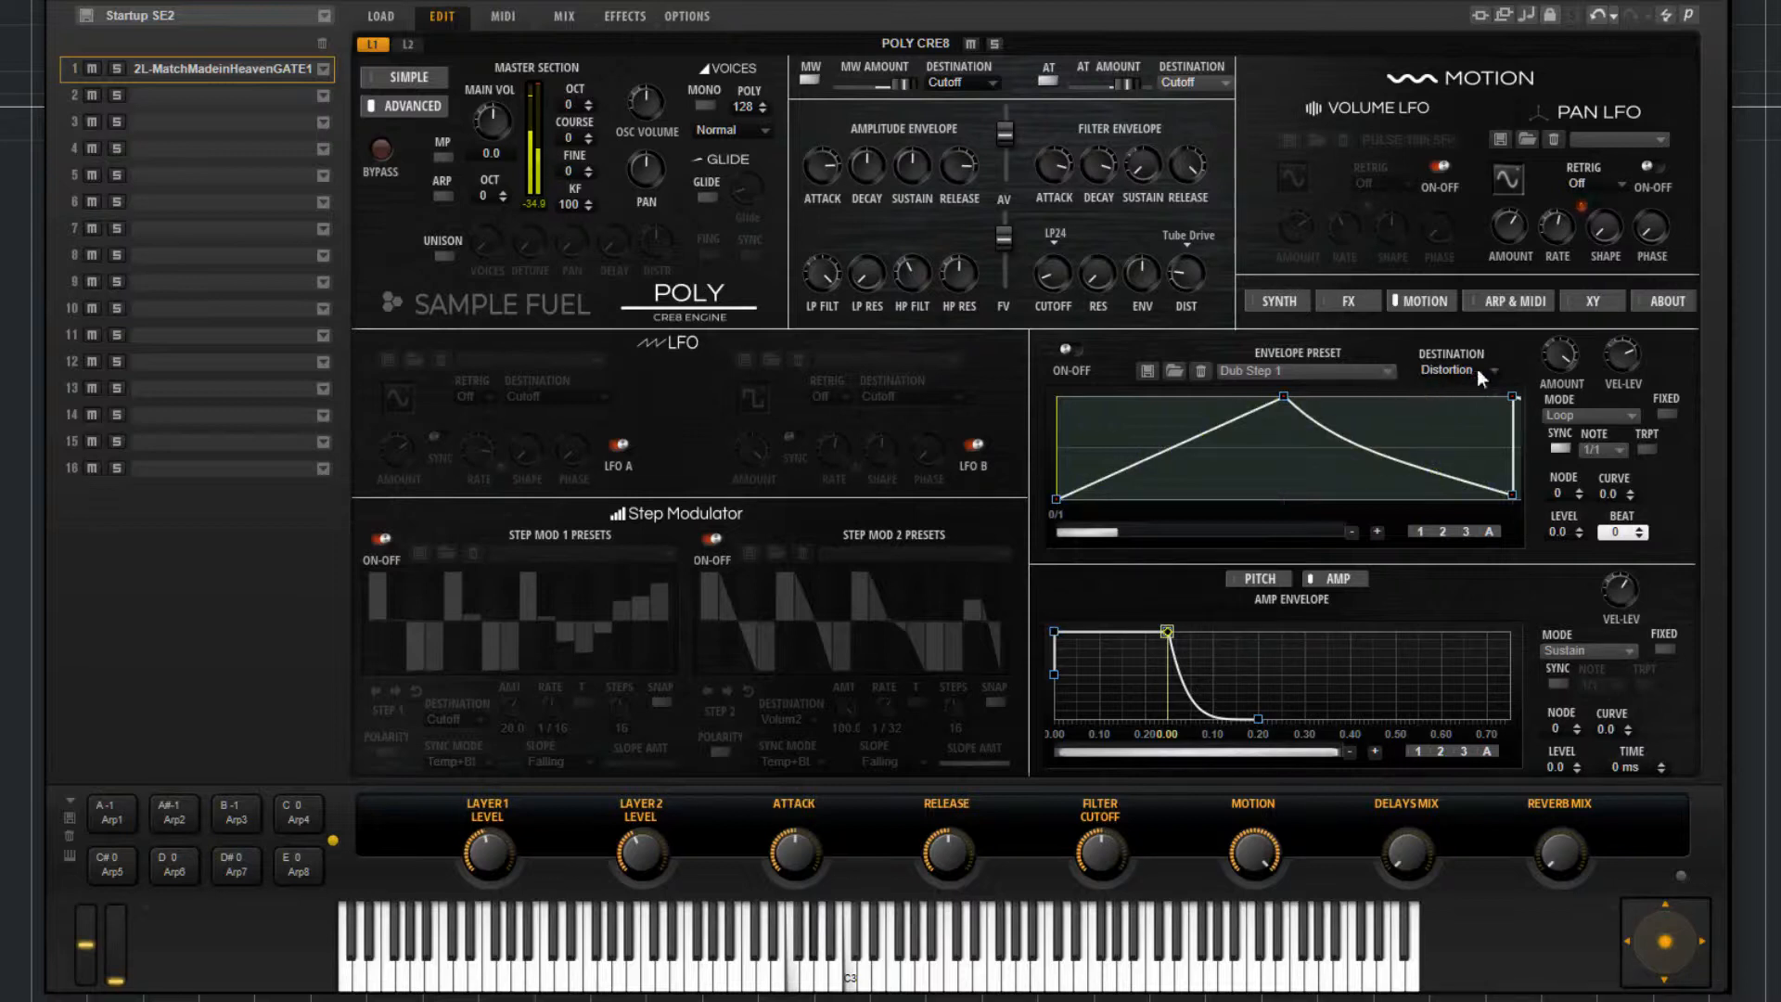
{"action": "left_click_drag", "start_coordinate": [1563, 362], "coordinate": [1561, 288]}
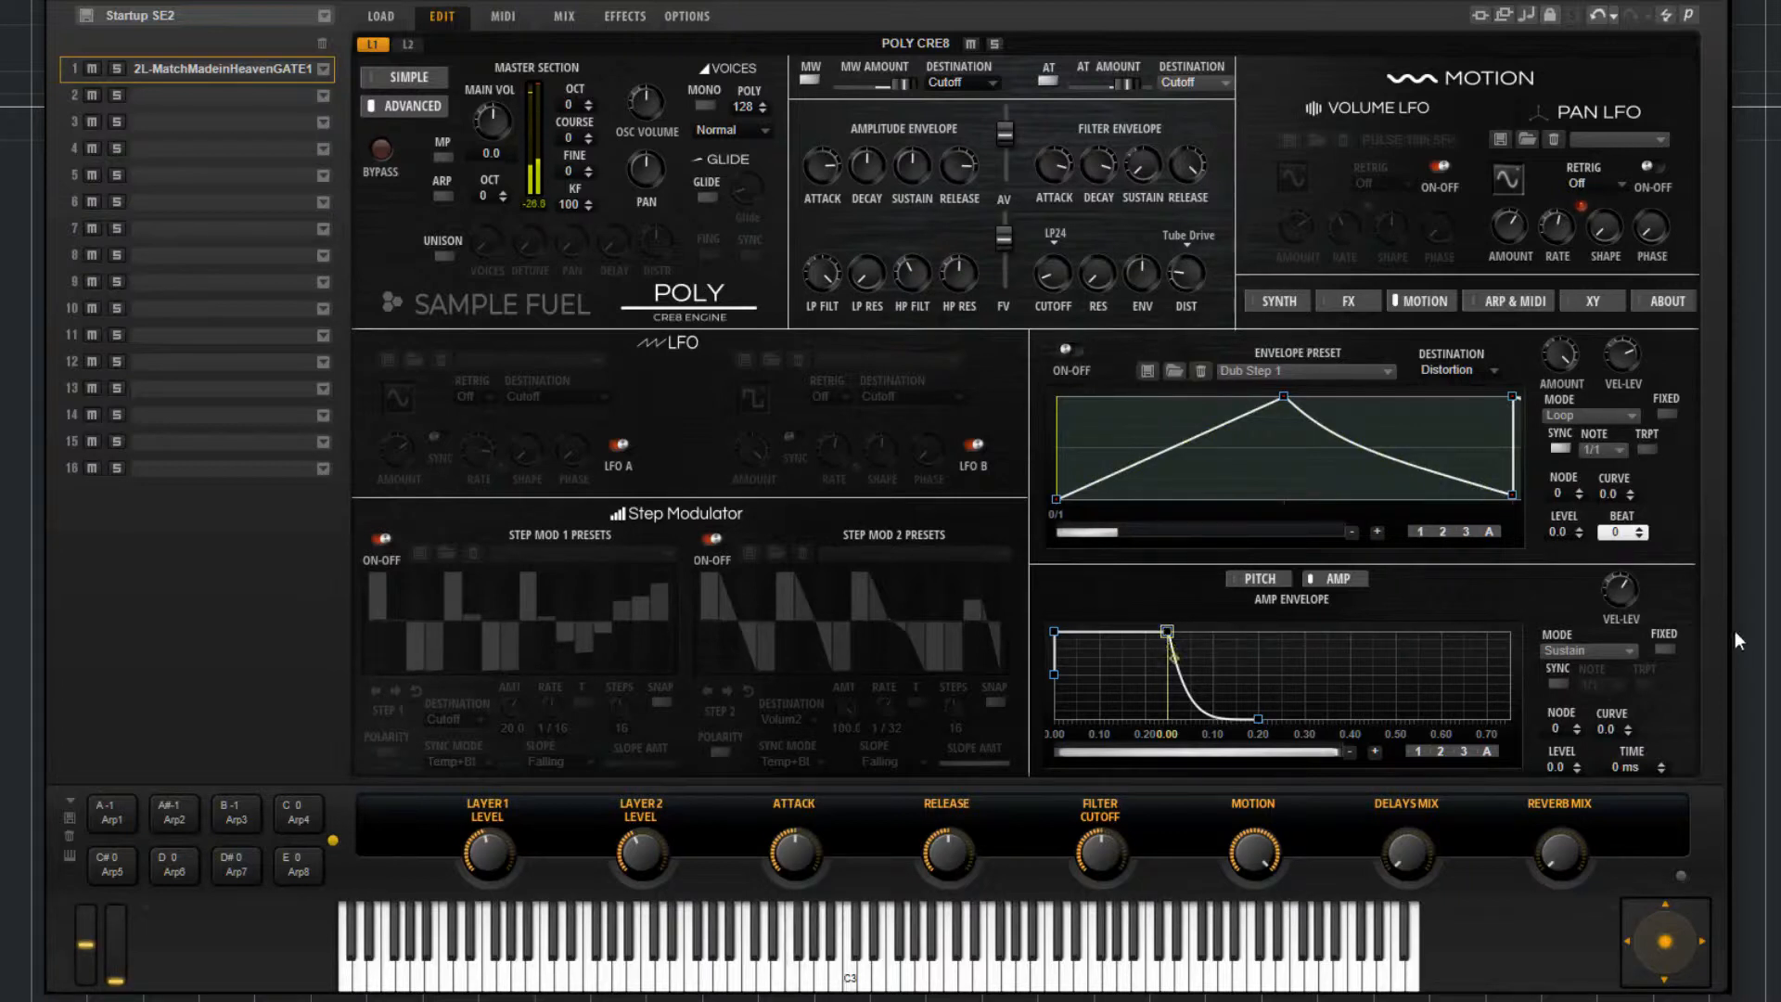
Review the assignable envelope's mode options, keeping Loop, and turn on Fixed node editing with the whole envelope shape in view
{"action": "left_click", "coordinate": [1583, 420]}
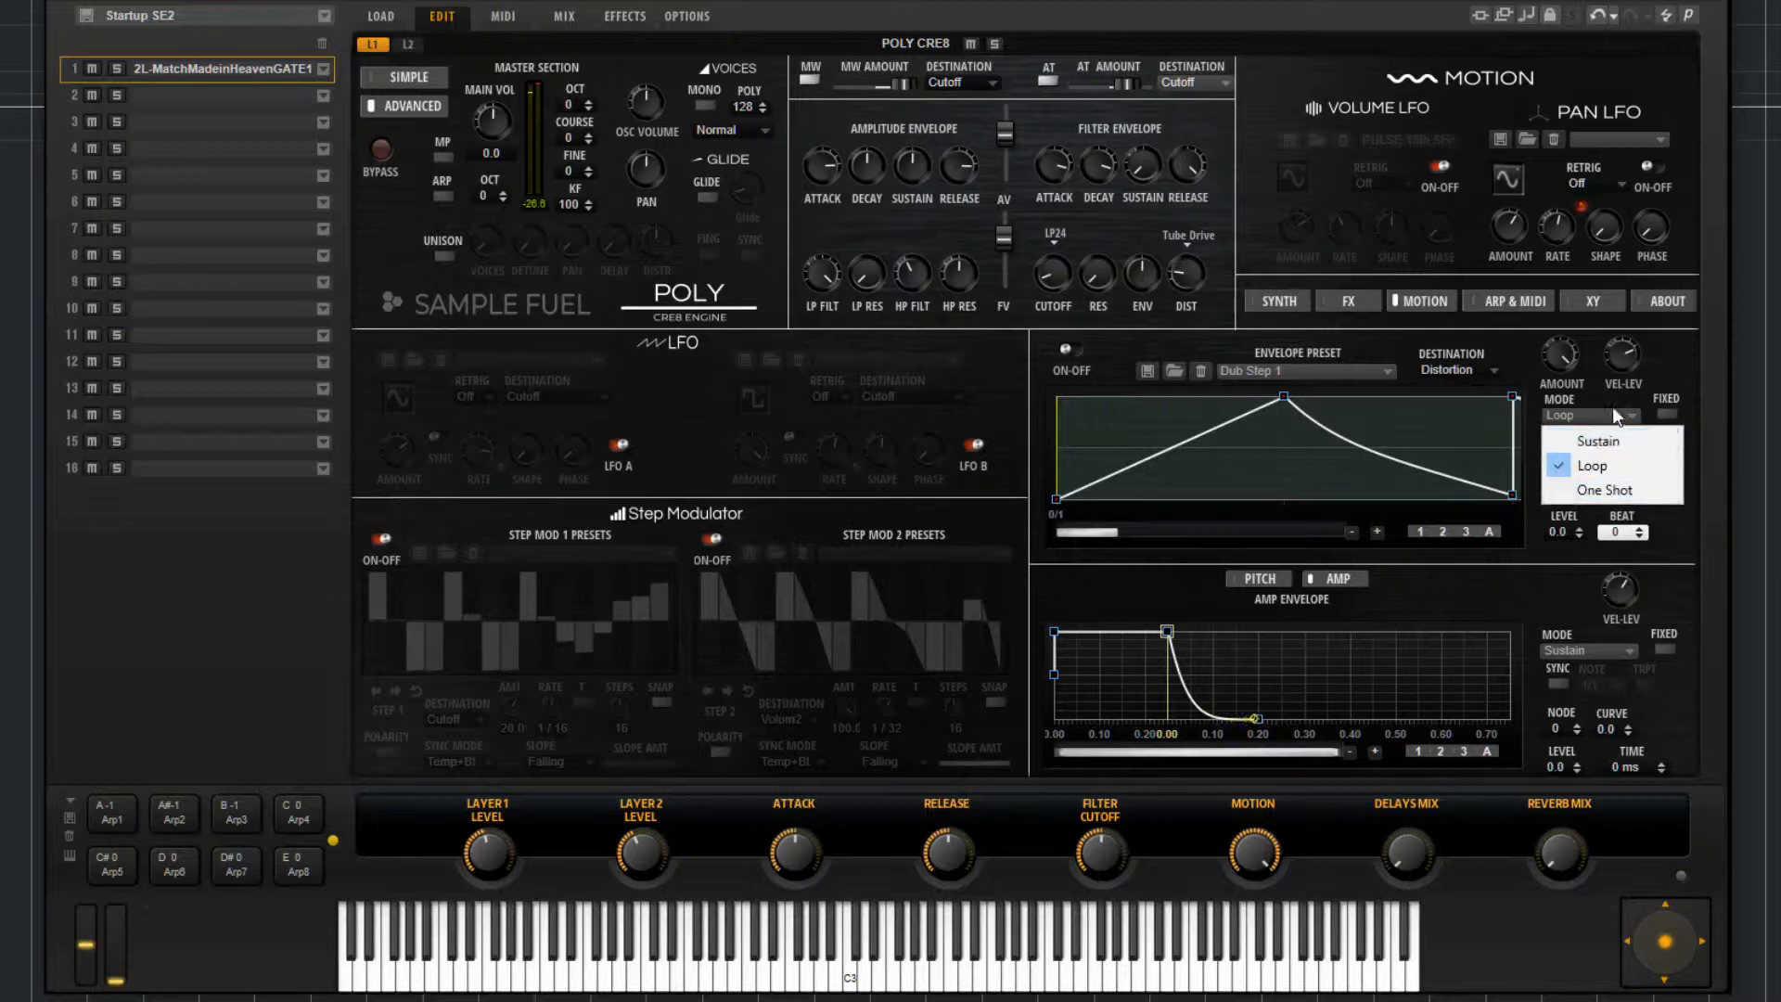
{"action": "left_click", "coordinate": [1613, 404]}
{"action": "left_click", "coordinate": [1668, 413]}
{"action": "left_click", "coordinate": [1358, 529]}
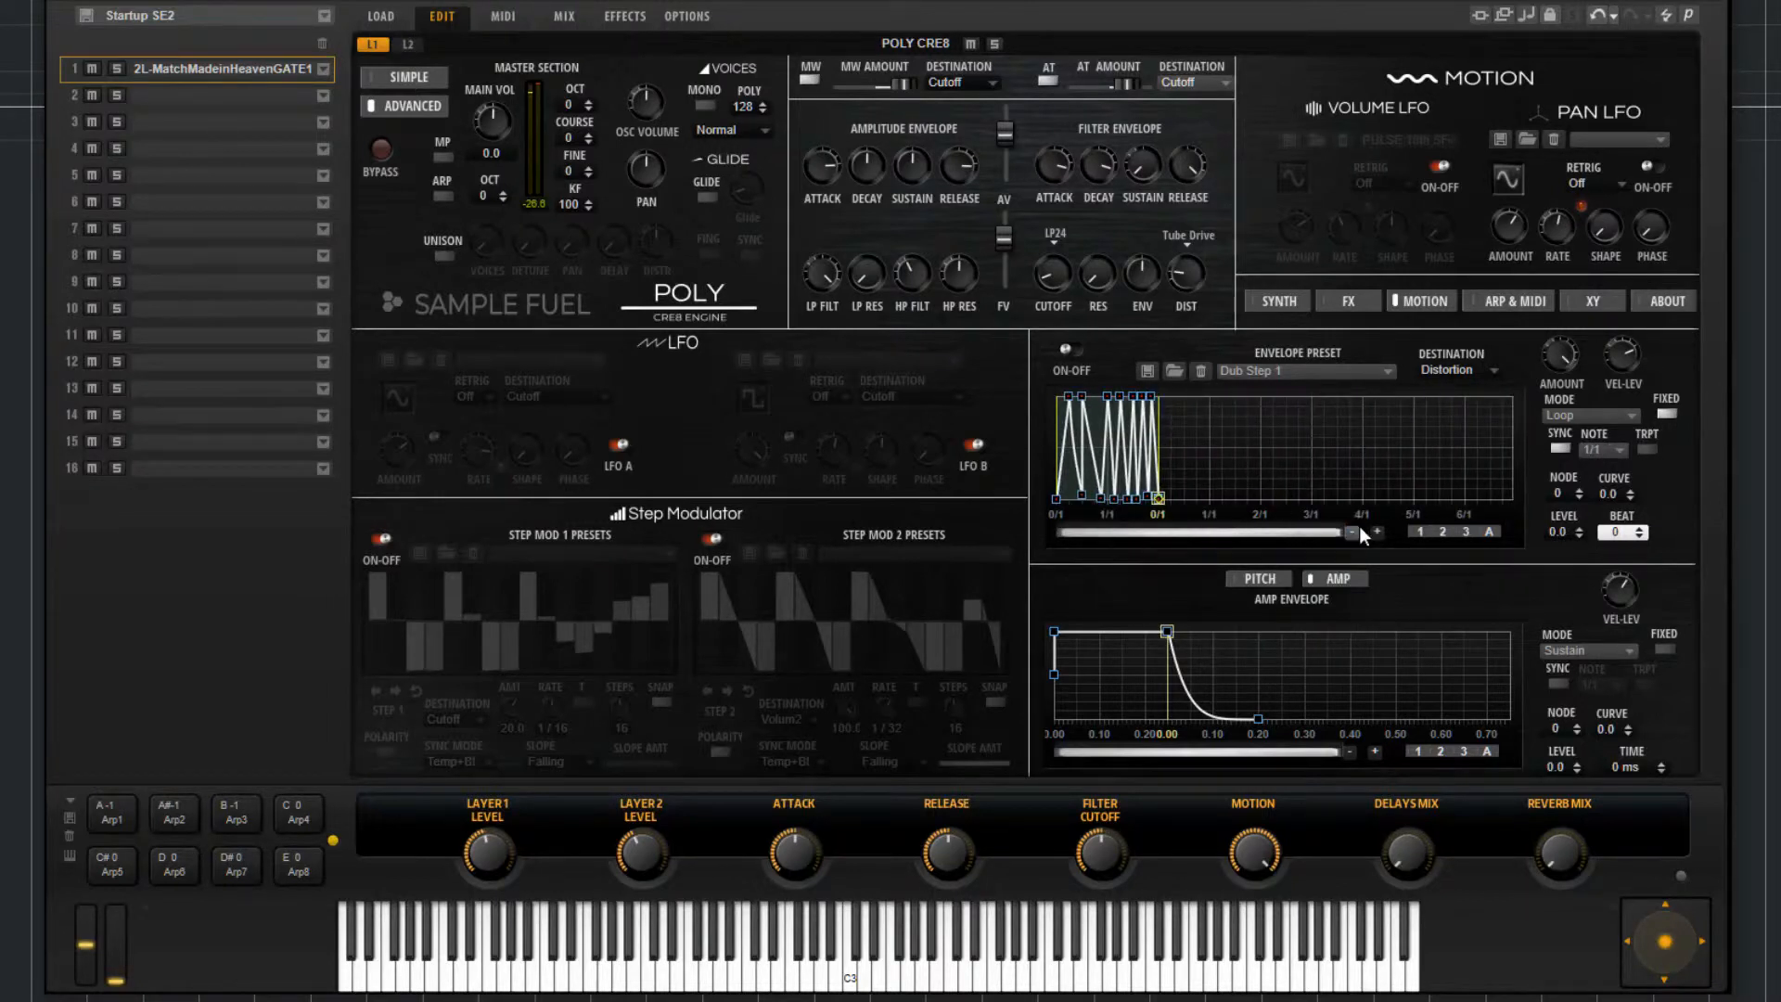
{"action": "left_click", "coordinate": [1377, 532]}
{"action": "left_click", "coordinate": [1377, 533]}
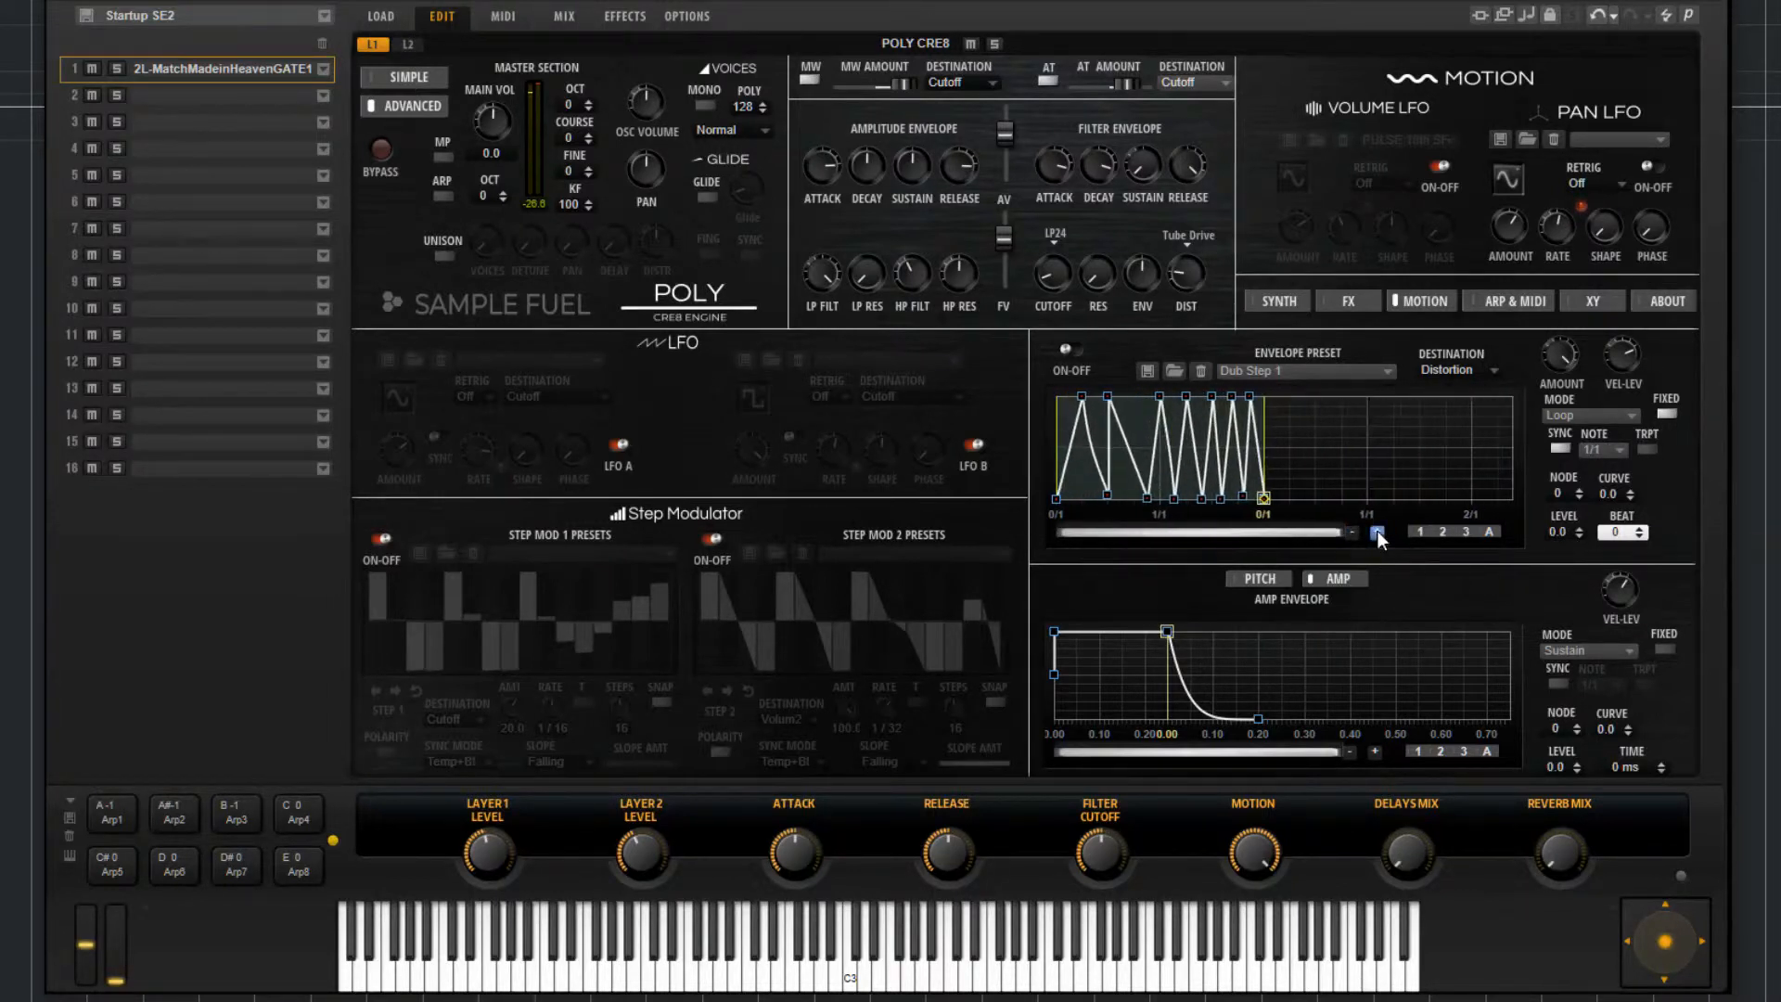
Move envelope node 6 with Fixed on, then with Fixed off place it at beat 1/2 and a level of about -91%
{"action": "mouse_move", "coordinate": [1241, 498]}
{"action": "left_mouse_down"}
{"action": "mouse_move", "coordinate": [1209, 505]}
{"action": "mouse_move", "coordinate": [1248, 506]}
{"action": "left_mouse_up"}
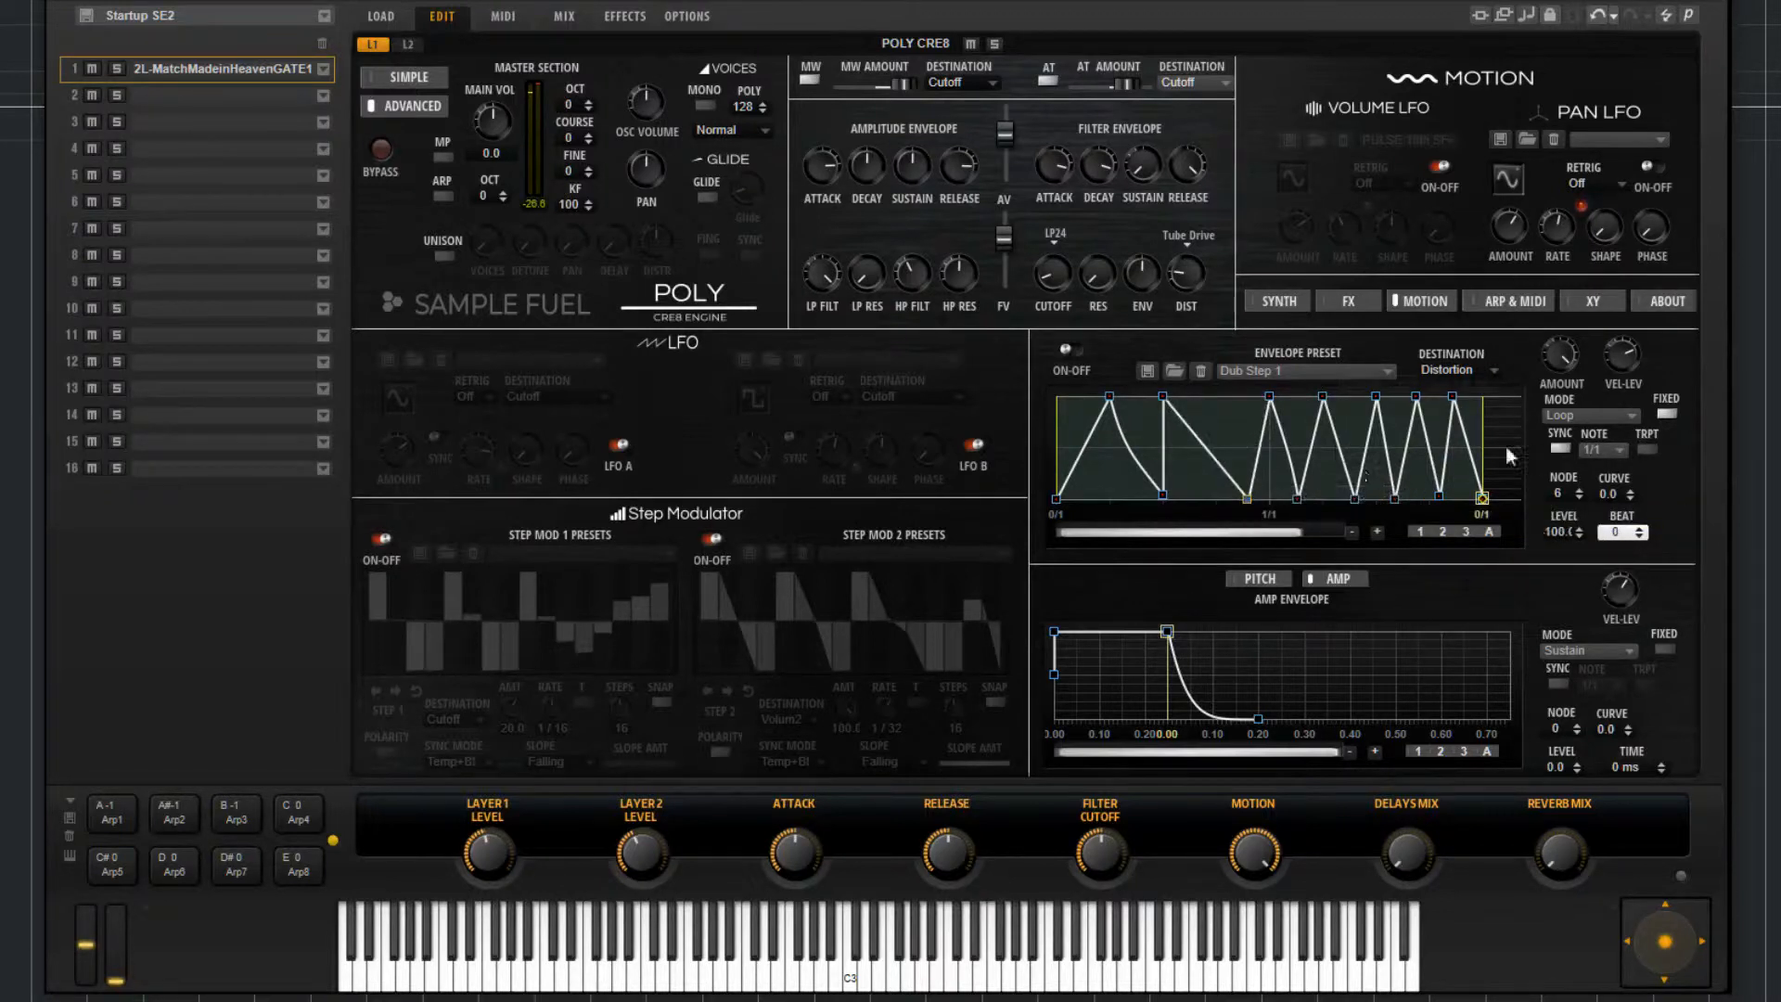
{"action": "mouse_move", "coordinate": [1248, 499]}
{"action": "left_mouse_down"}
{"action": "mouse_move", "coordinate": [1193, 503]}
{"action": "mouse_move", "coordinate": [1225, 501]}
{"action": "left_mouse_up"}
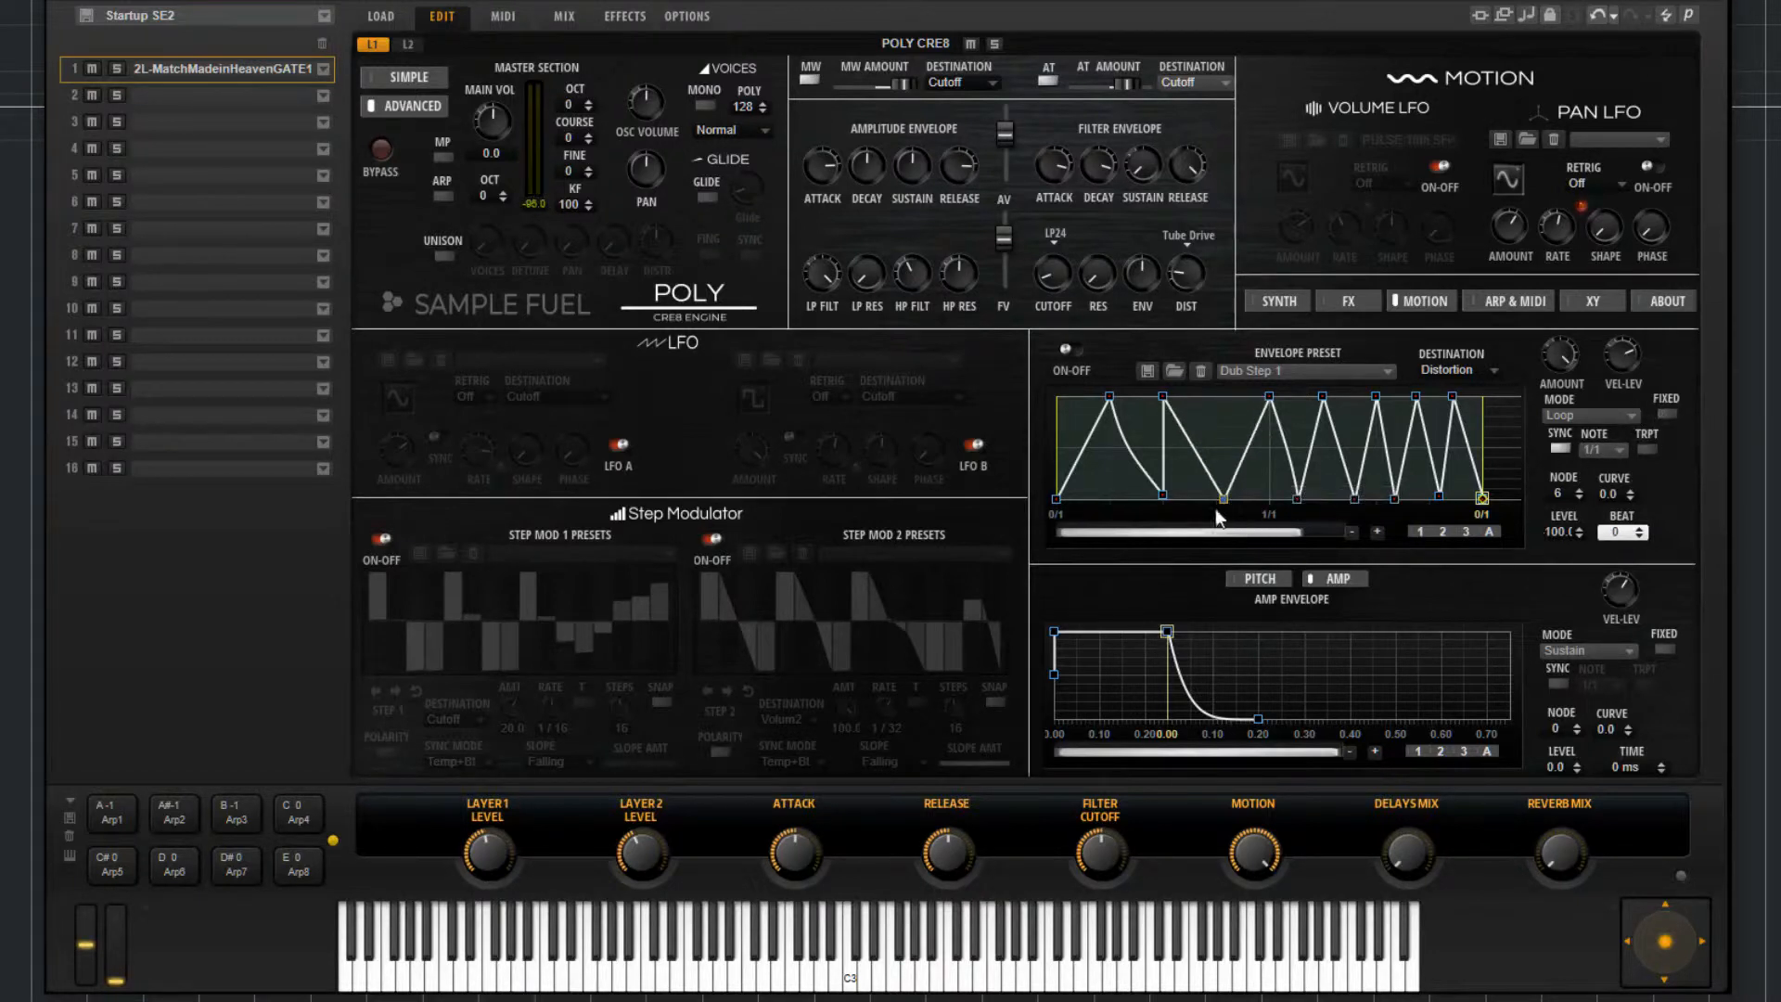
{"action": "mouse_move", "coordinate": [1225, 499]}
{"action": "left_mouse_down"}
{"action": "mouse_move", "coordinate": [1186, 503]}
{"action": "mouse_move", "coordinate": [1255, 496]}
{"action": "left_mouse_up"}
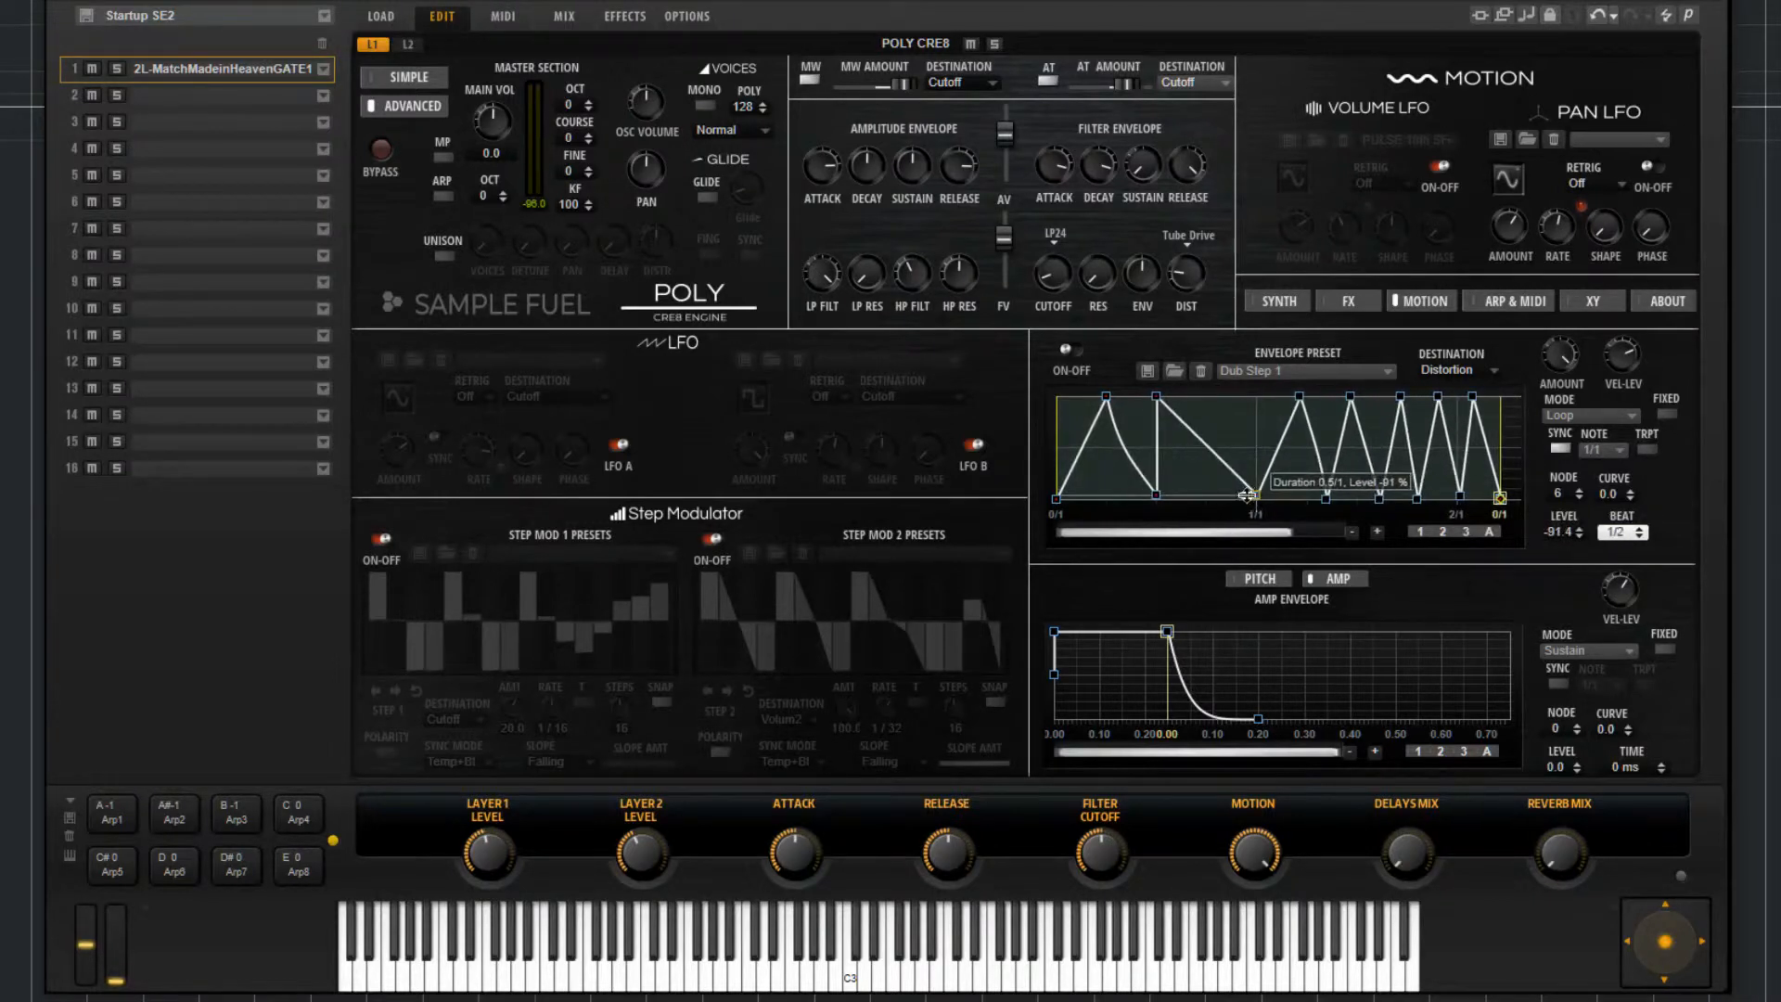
Review the assignable envelope's sync note values, keeping 1/1, and toggle triplet timing on and off
{"action": "left_click", "coordinate": [1618, 451]}
{"action": "left_click", "coordinate": [1618, 447]}
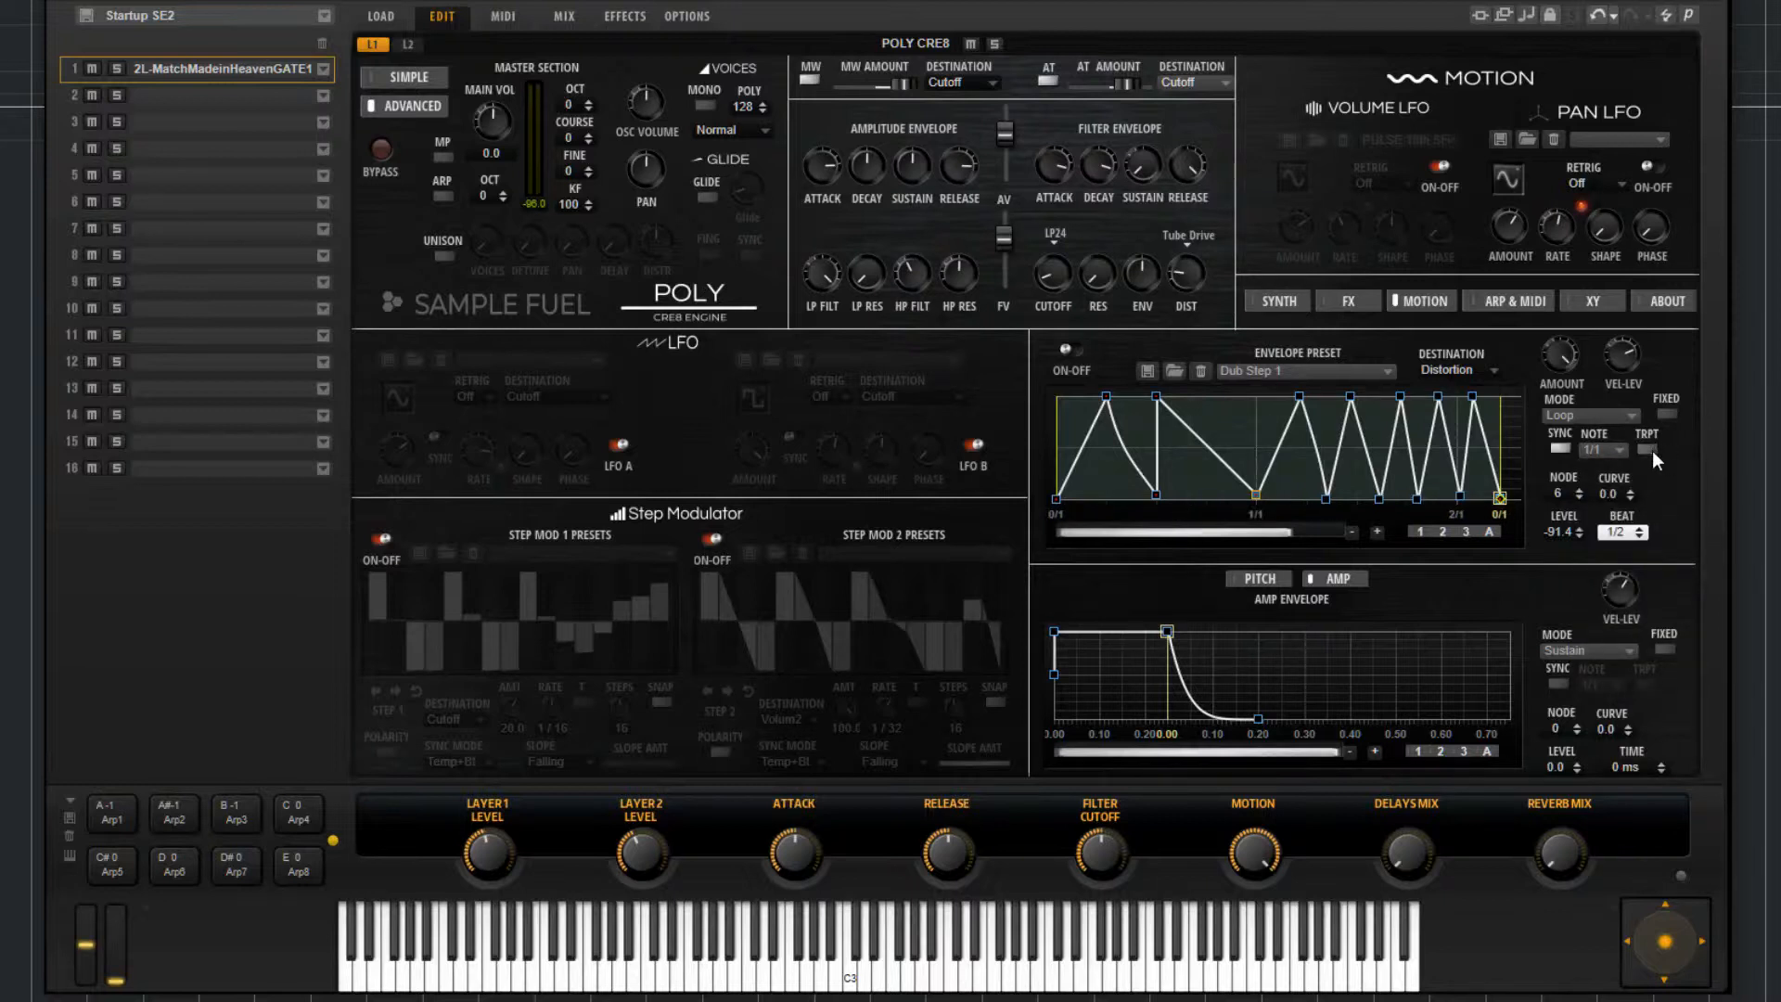
{"action": "left_click", "coordinate": [1644, 448]}
{"action": "left_click", "coordinate": [1647, 449]}
Try a curve value of 0.4 on envelope node 11 and reset it to 0
{"action": "left_click", "coordinate": [1297, 398]}
{"action": "left_click", "coordinate": [1401, 396]}
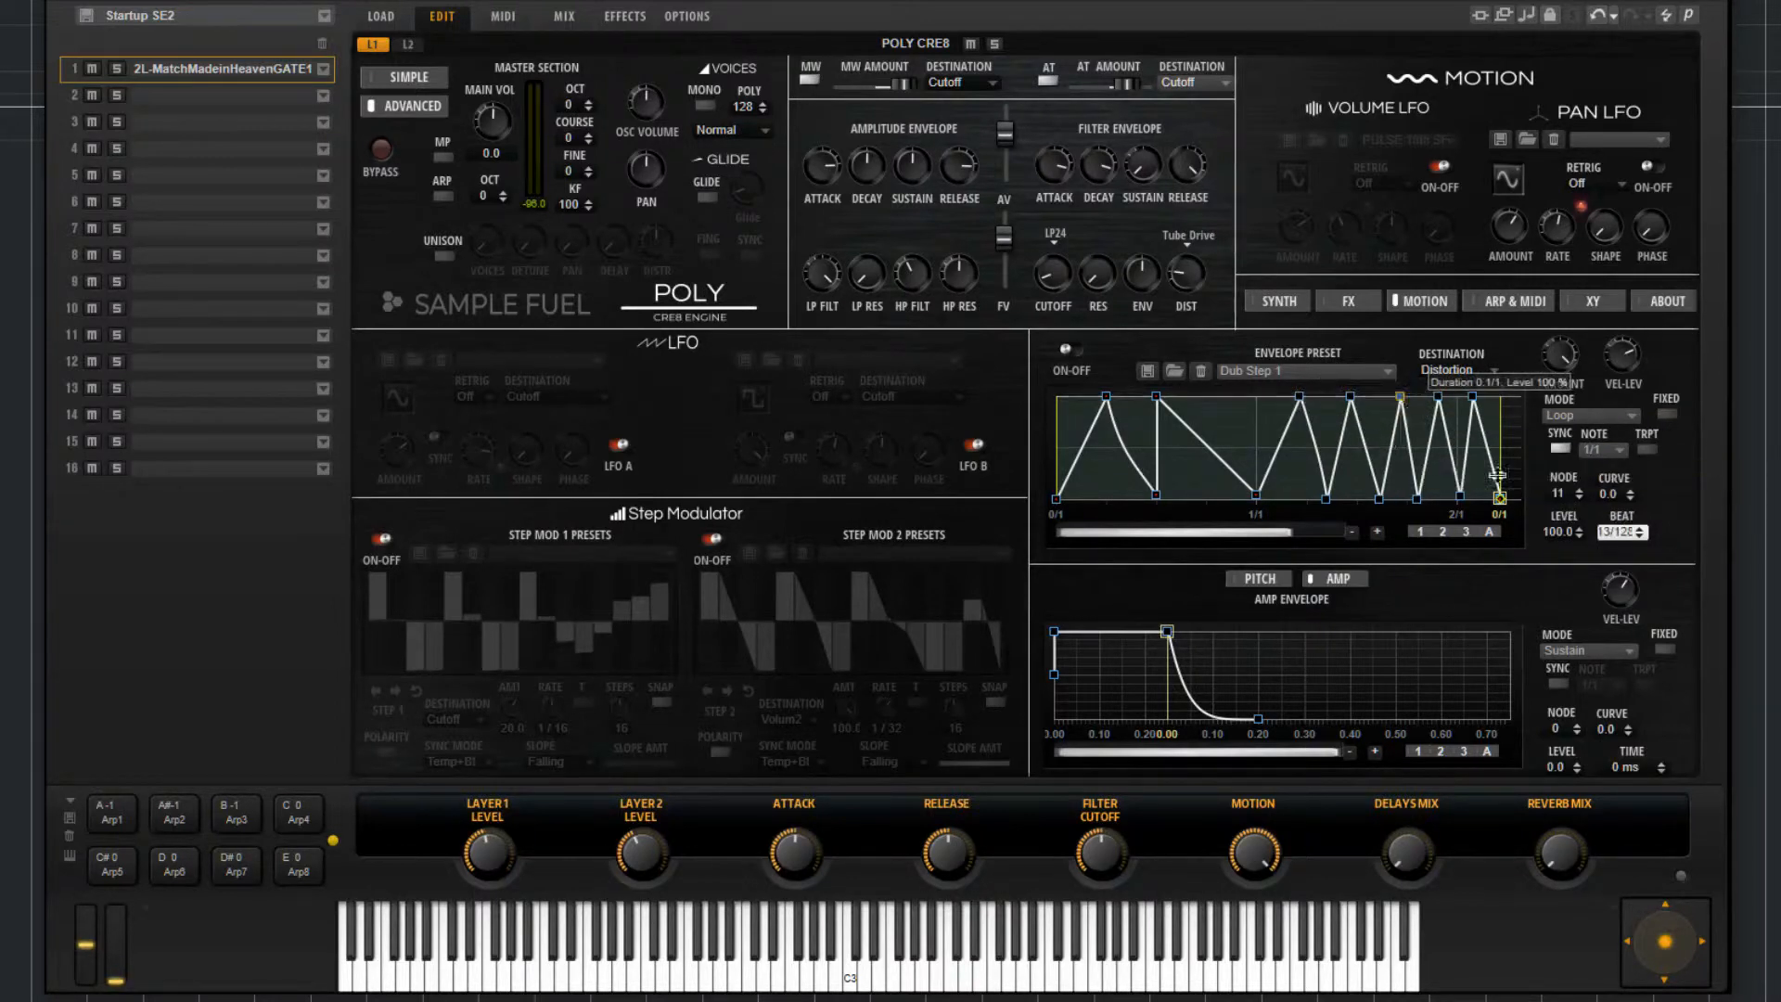
{"action": "left_click", "coordinate": [1629, 490]}
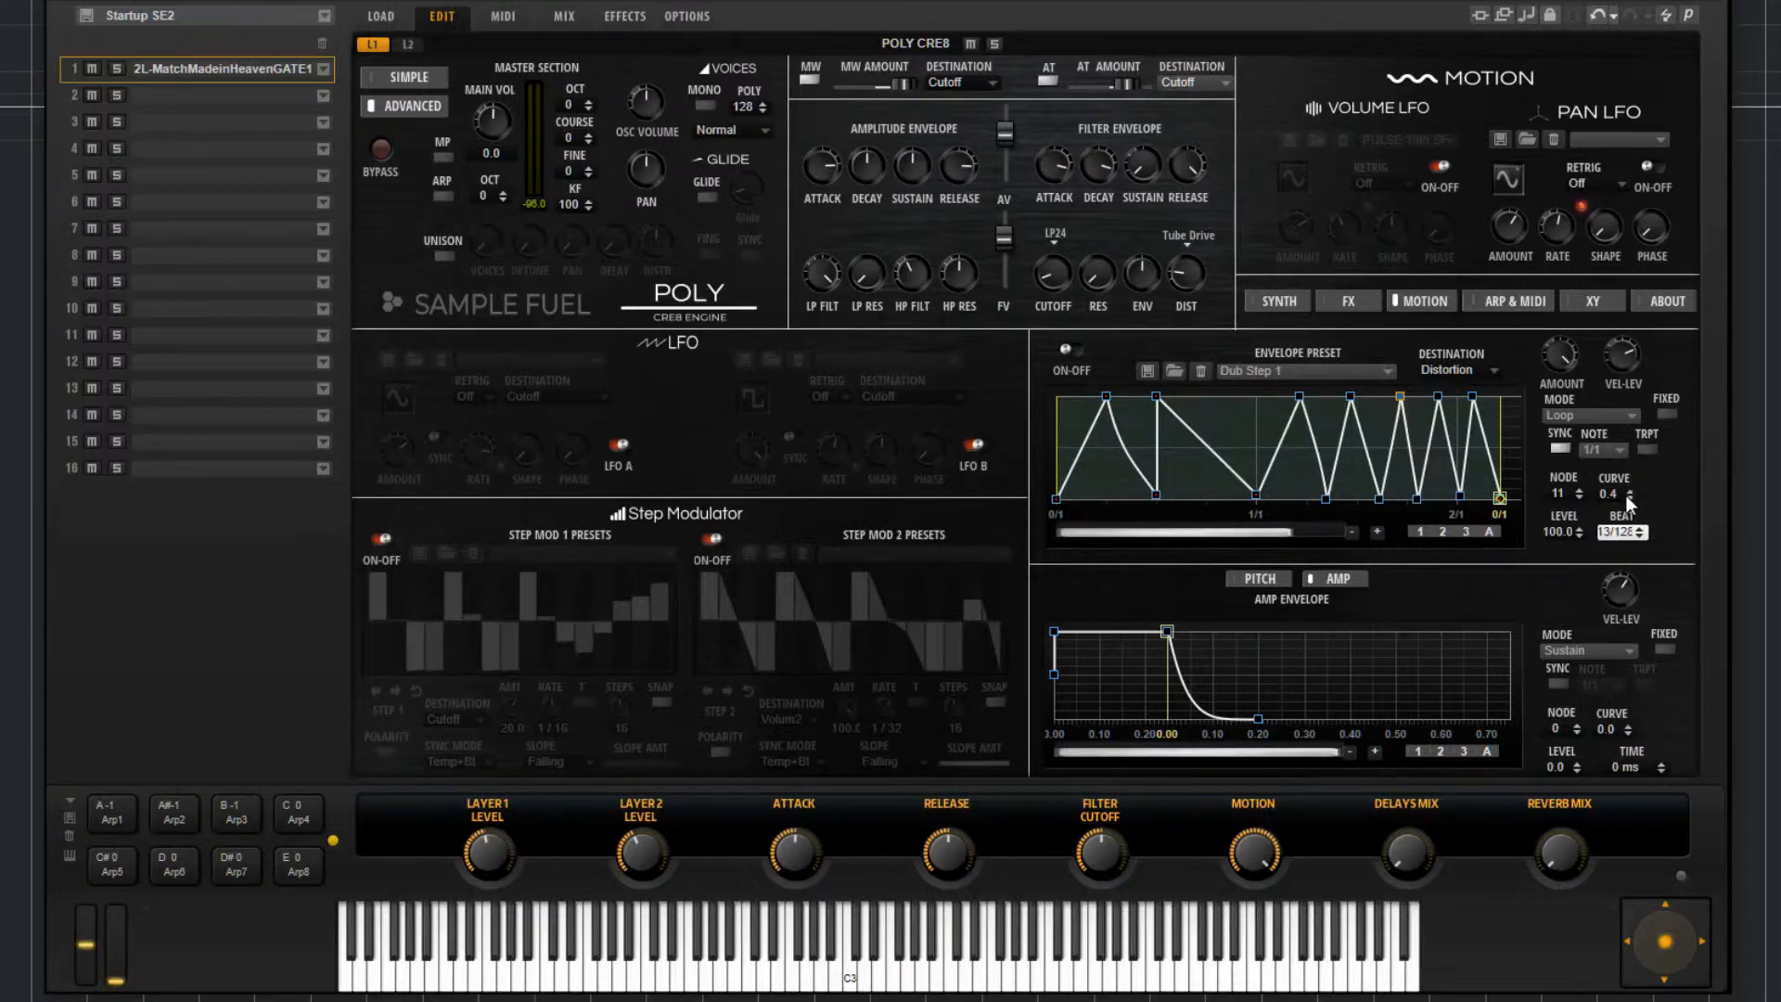
{"action": "mouse_move", "coordinate": [1616, 487]}
{"action": "left_mouse_down"}
{"action": "mouse_move", "coordinate": [1604, 353]}
{"action": "mouse_move", "coordinate": [1628, 654]}
{"action": "mouse_move", "coordinate": [1605, 420]}
{"action": "mouse_move", "coordinate": [1623, 506]}
{"action": "left_mouse_up"}
{"action": "type", "text": "0"}
{"action": "key", "text": "Return"}
Delete envelope node 6, add a new node on the resulting flat segment and lower it to a level of about -23%
{"action": "double_click", "coordinate": [1256, 493]}
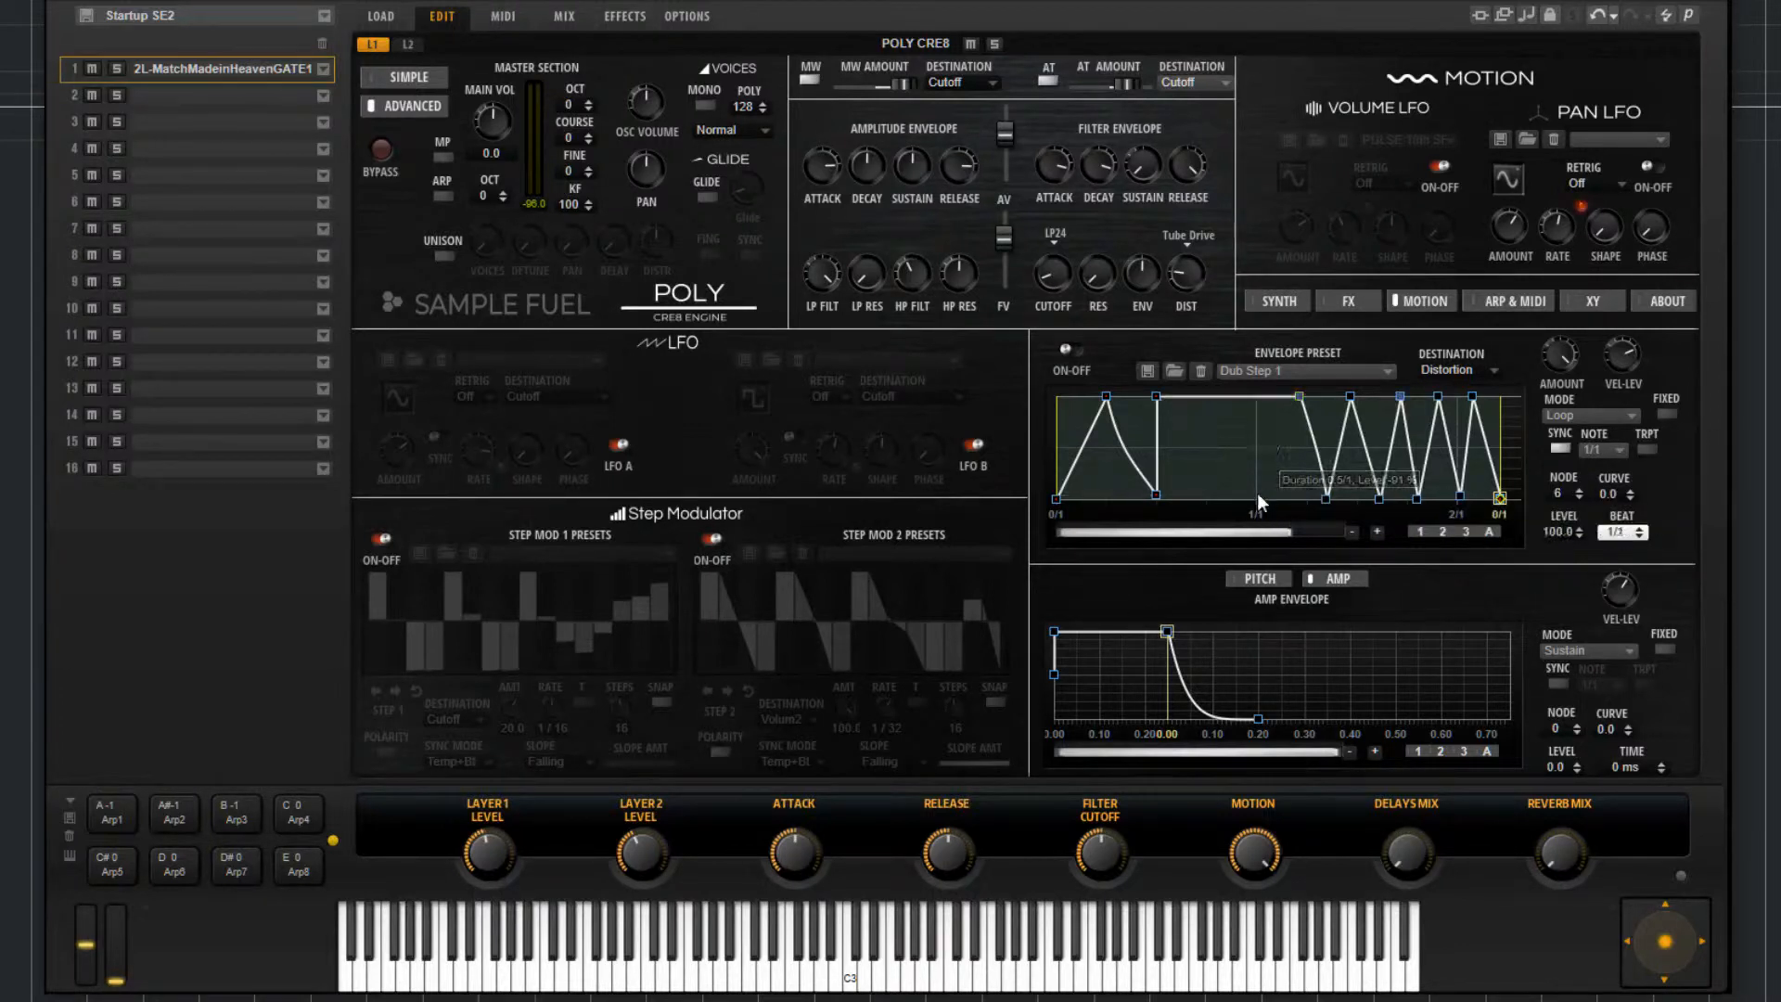
{"action": "double_click", "coordinate": [1229, 395]}
{"action": "left_click_drag", "start_coordinate": [1228, 397], "coordinate": [1231, 452]}
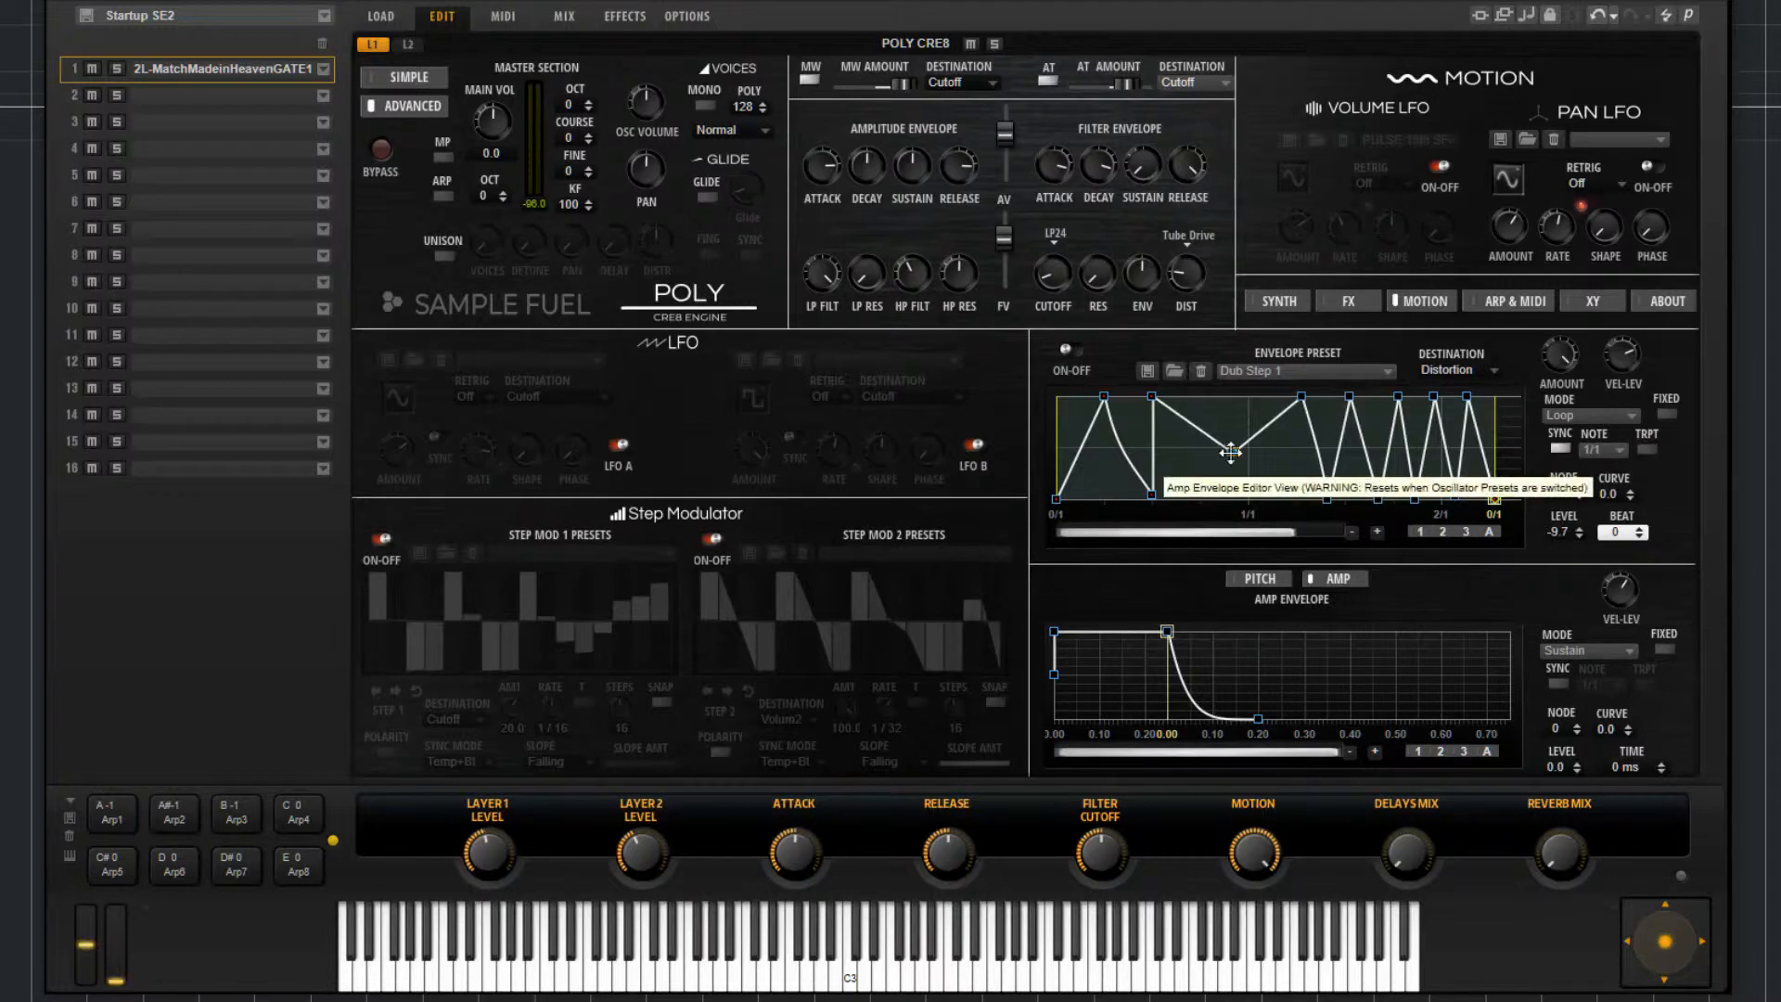
{"action": "left_click_drag", "start_coordinate": [1221, 445], "coordinate": [1219, 456]}
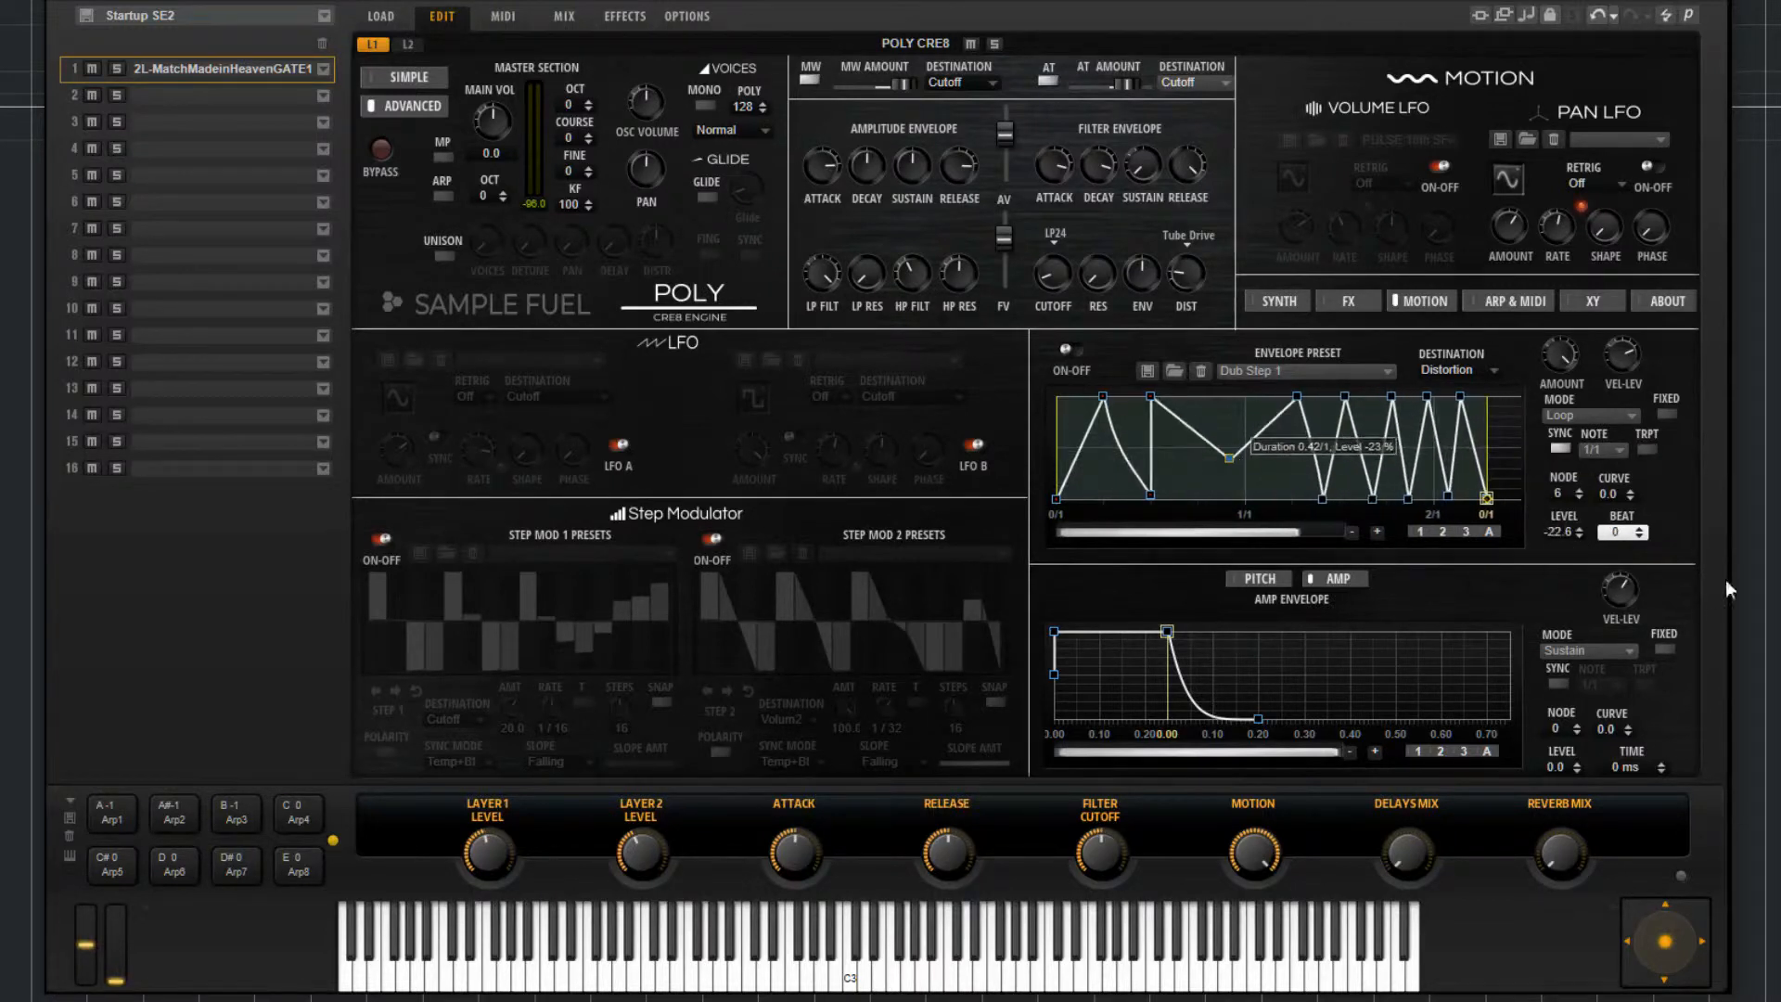
Compare zoom states 1, 2 and 3 of the assignable envelope display and test its manual zoom
{"action": "left_click", "coordinate": [1410, 536]}
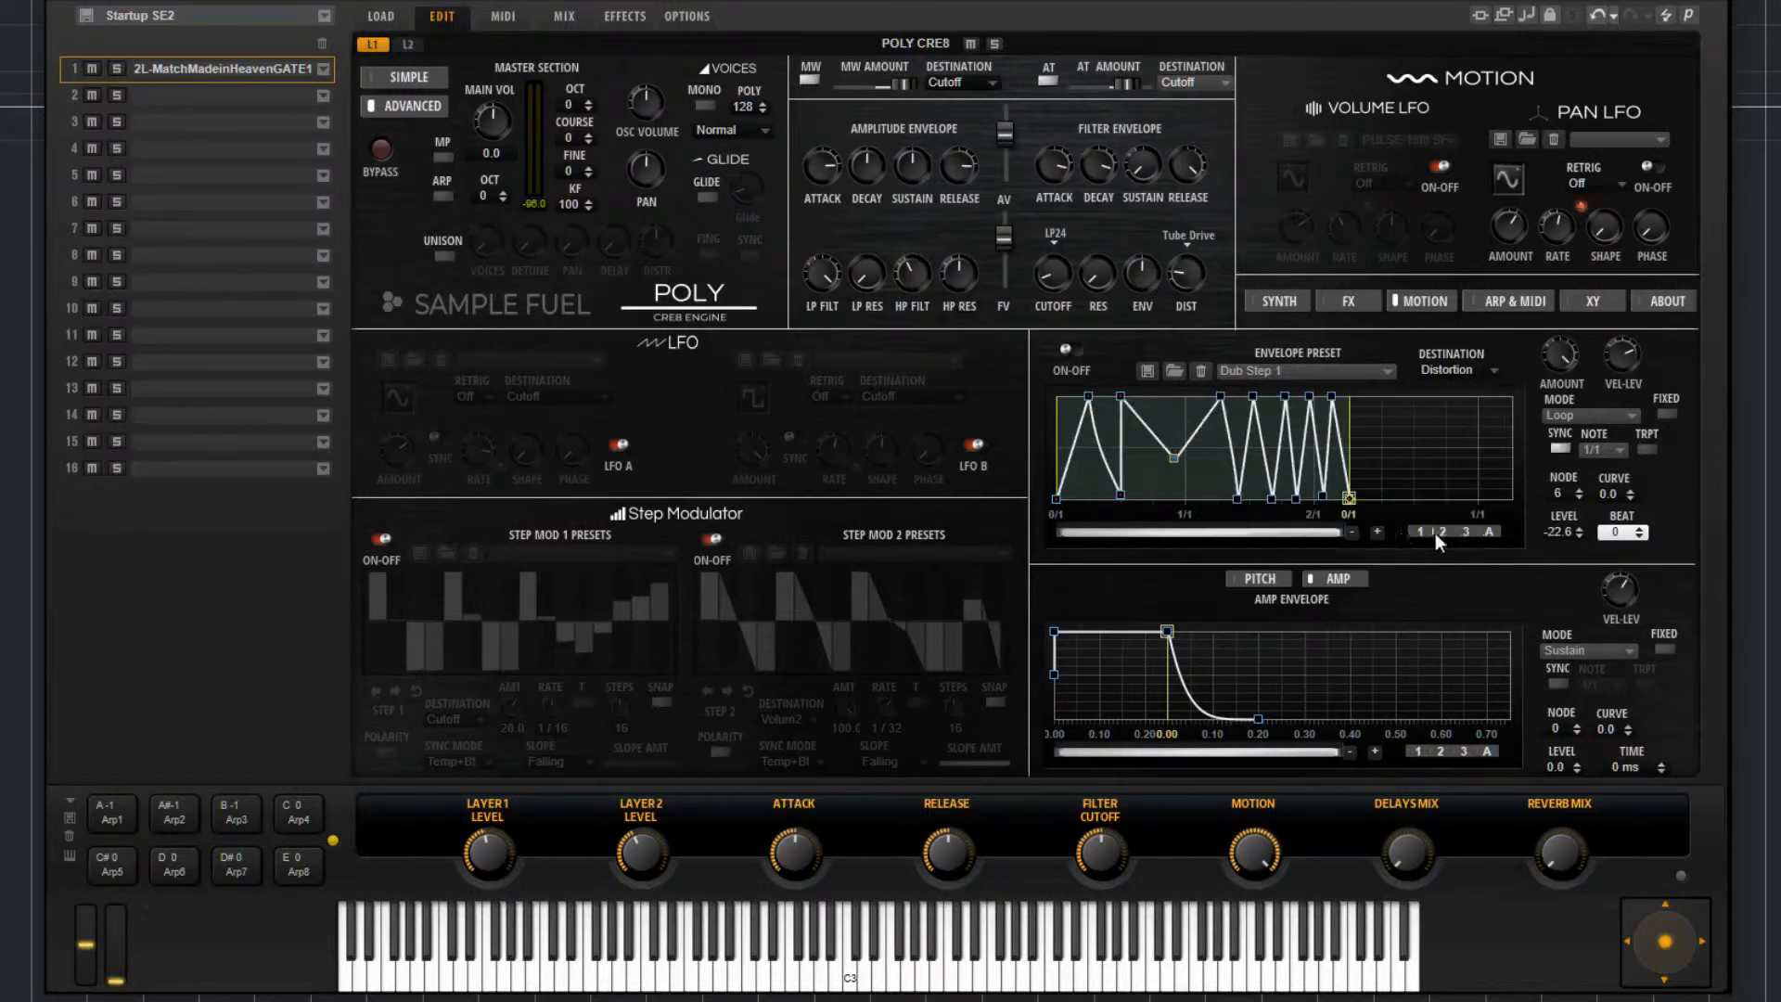
{"action": "left_click", "coordinate": [1351, 533]}
{"action": "left_click", "coordinate": [1351, 533]}
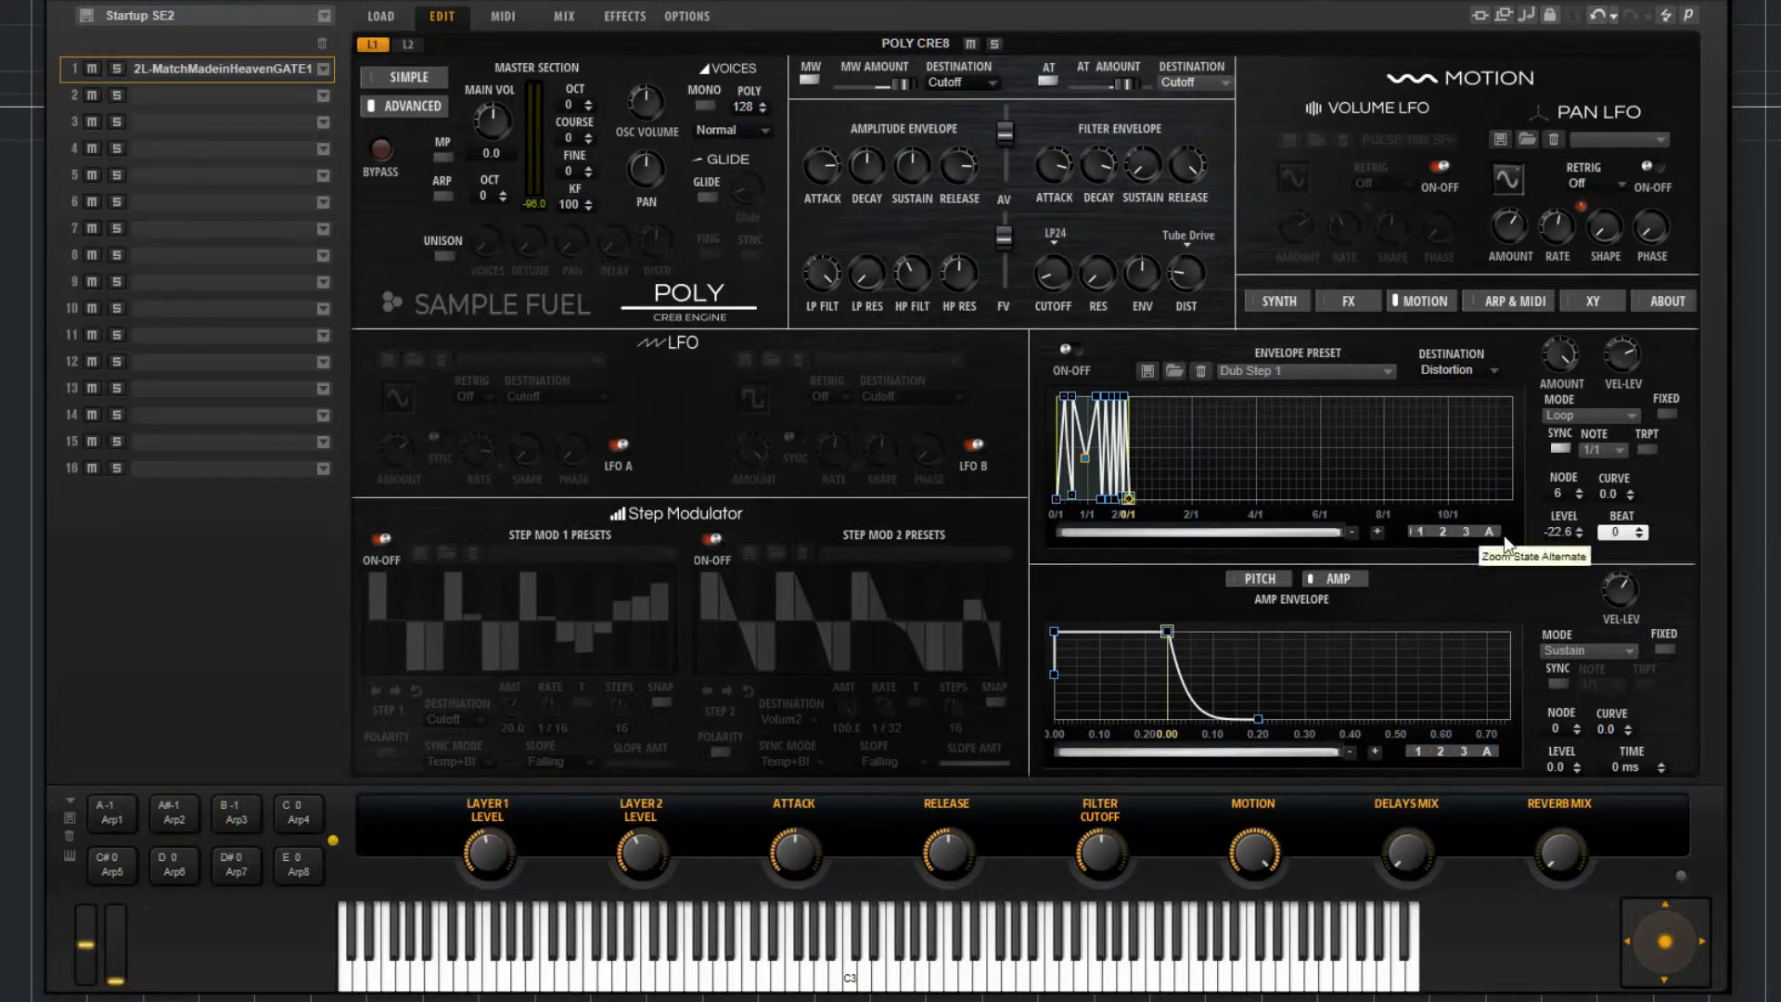
{"action": "left_click", "coordinate": [1448, 533]}
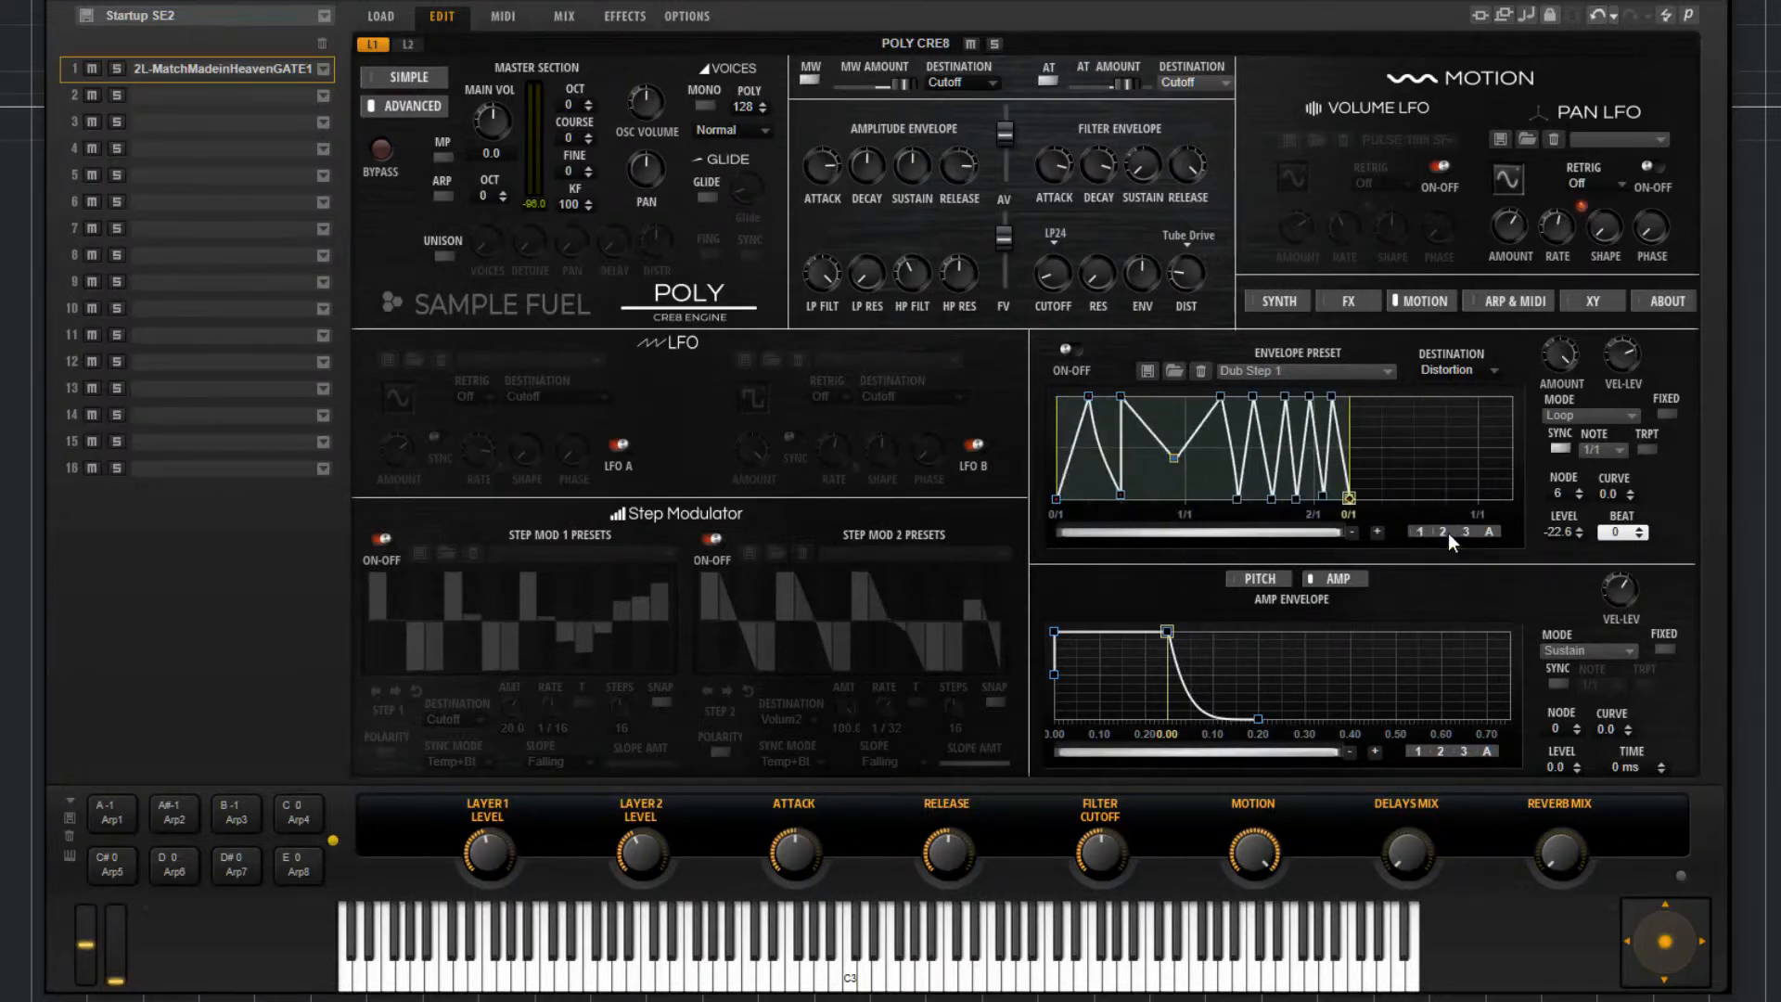
{"action": "left_click", "coordinate": [1472, 535]}
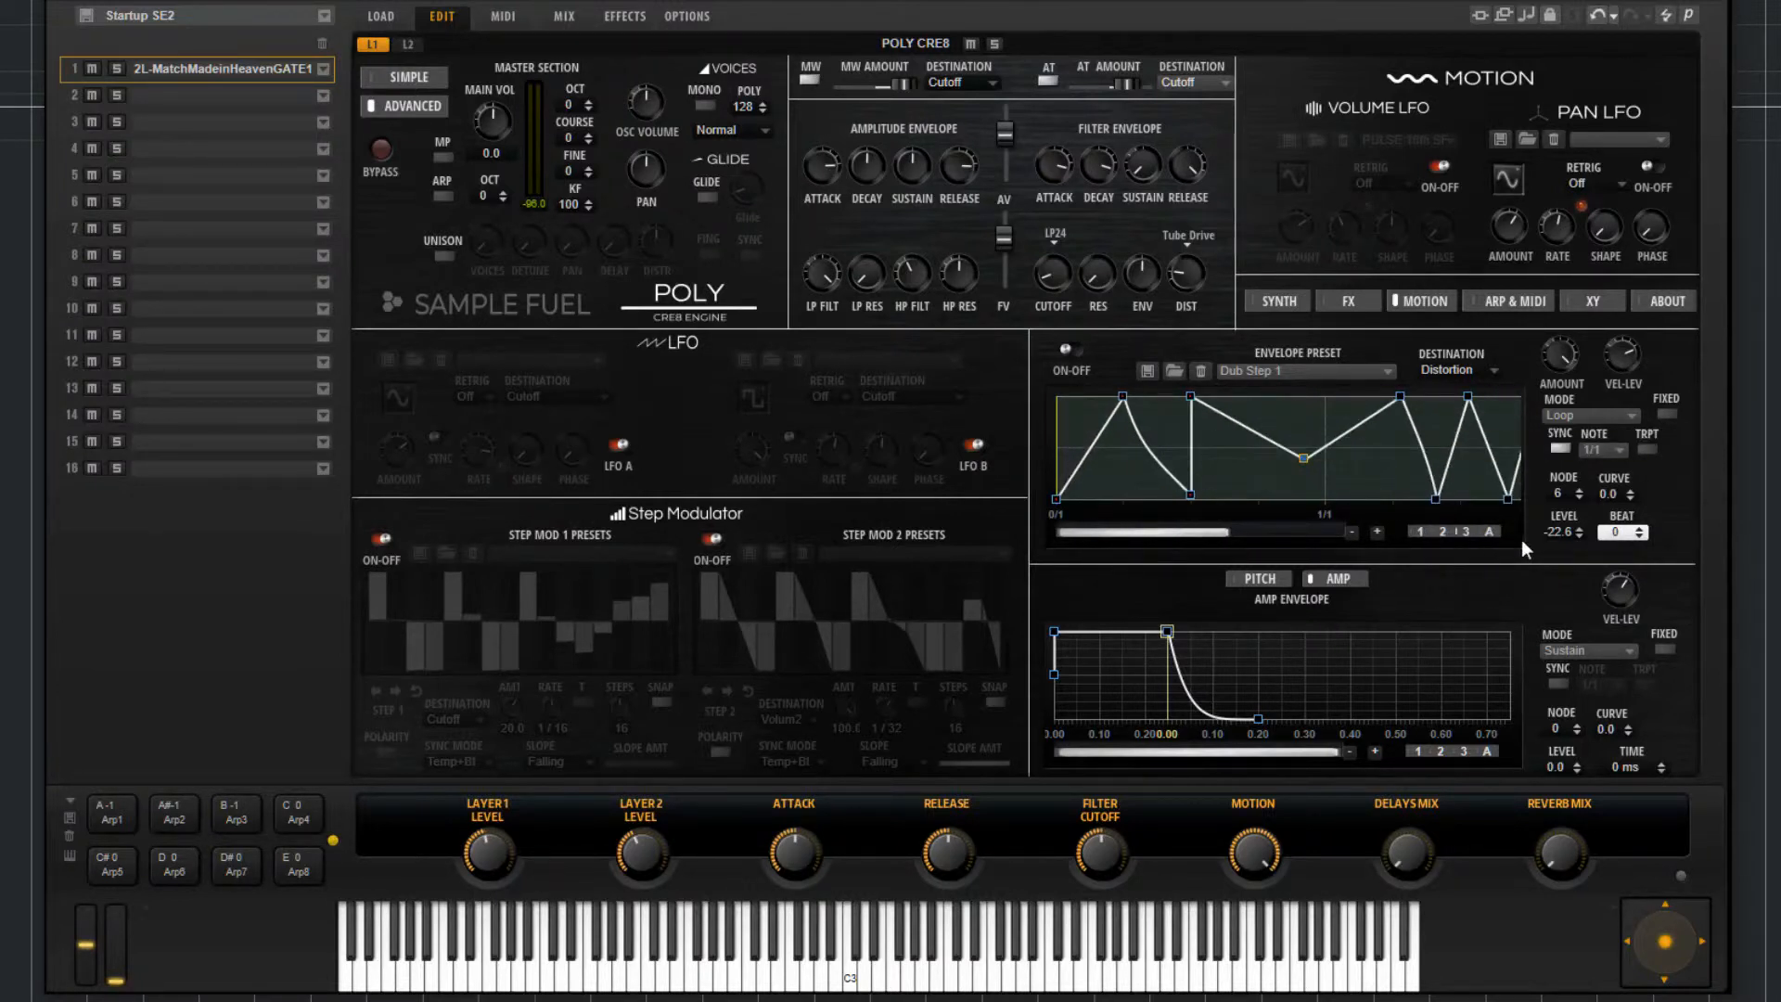
{"action": "left_click", "coordinate": [1379, 533]}
{"action": "left_click", "coordinate": [1353, 532]}
Switch on the pitch envelope, review its presets while keeping Down 1 Octave over 2 Beats, and return to the amp envelope
{"action": "left_click", "coordinate": [1263, 580]}
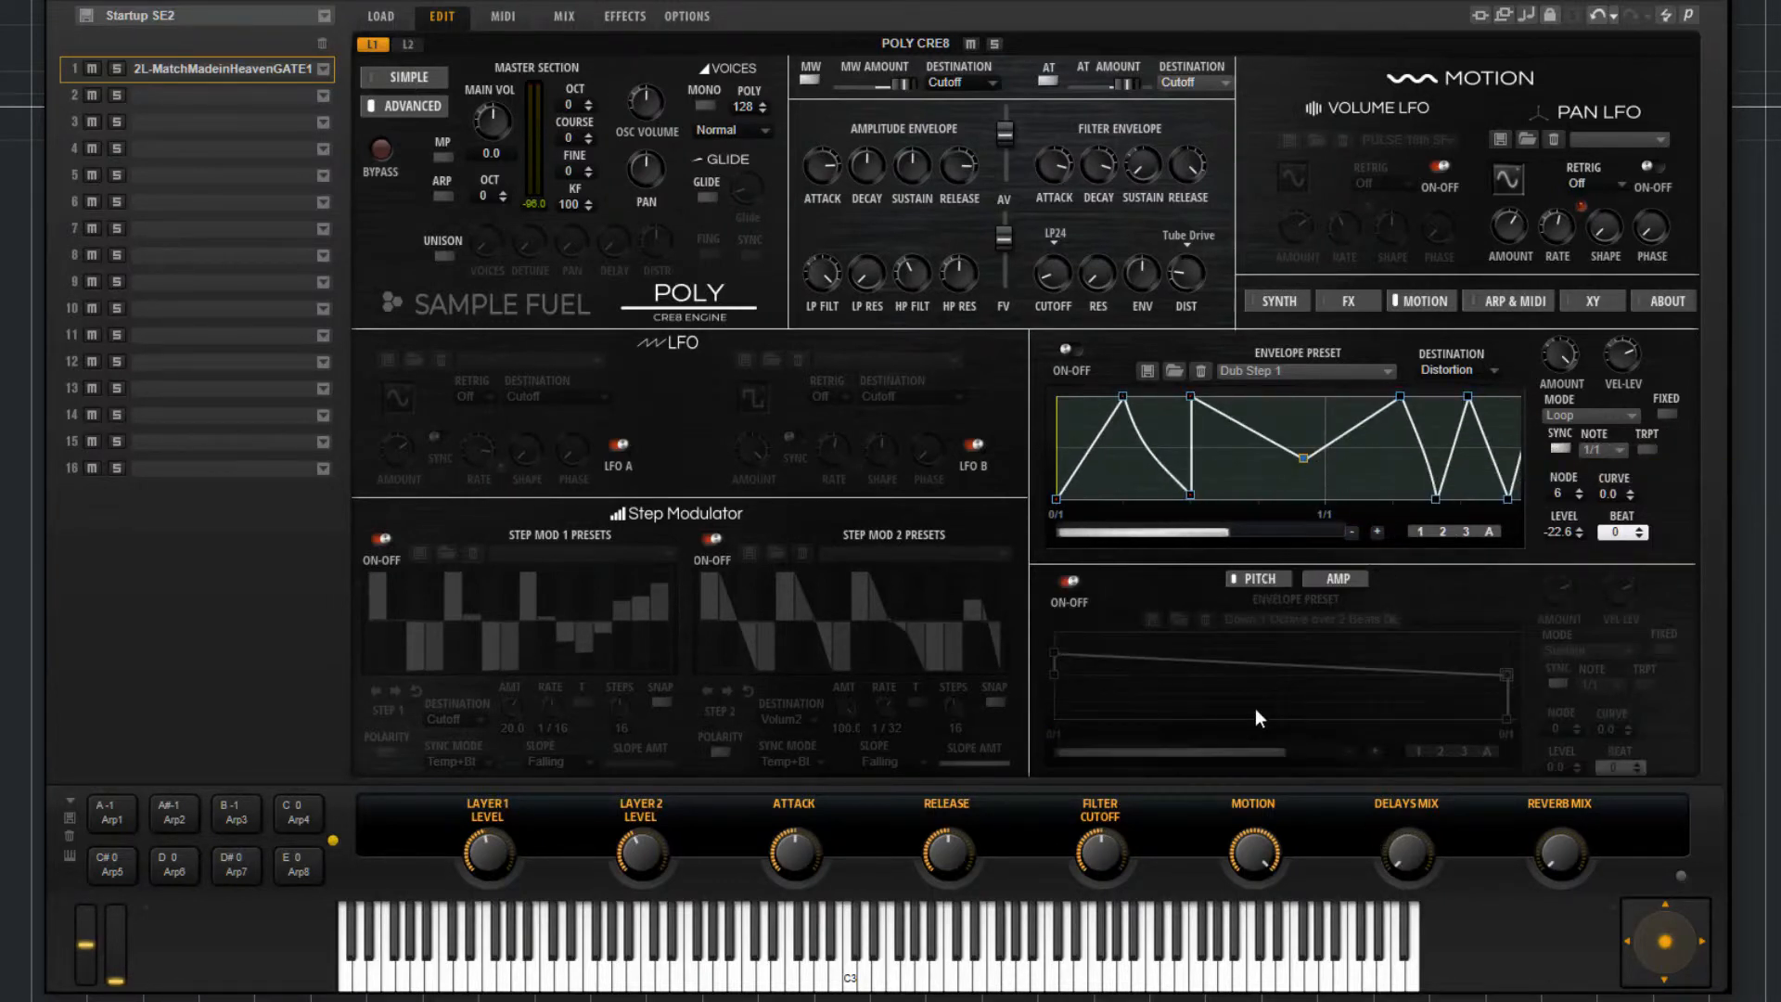
{"action": "left_click", "coordinate": [1070, 581]}
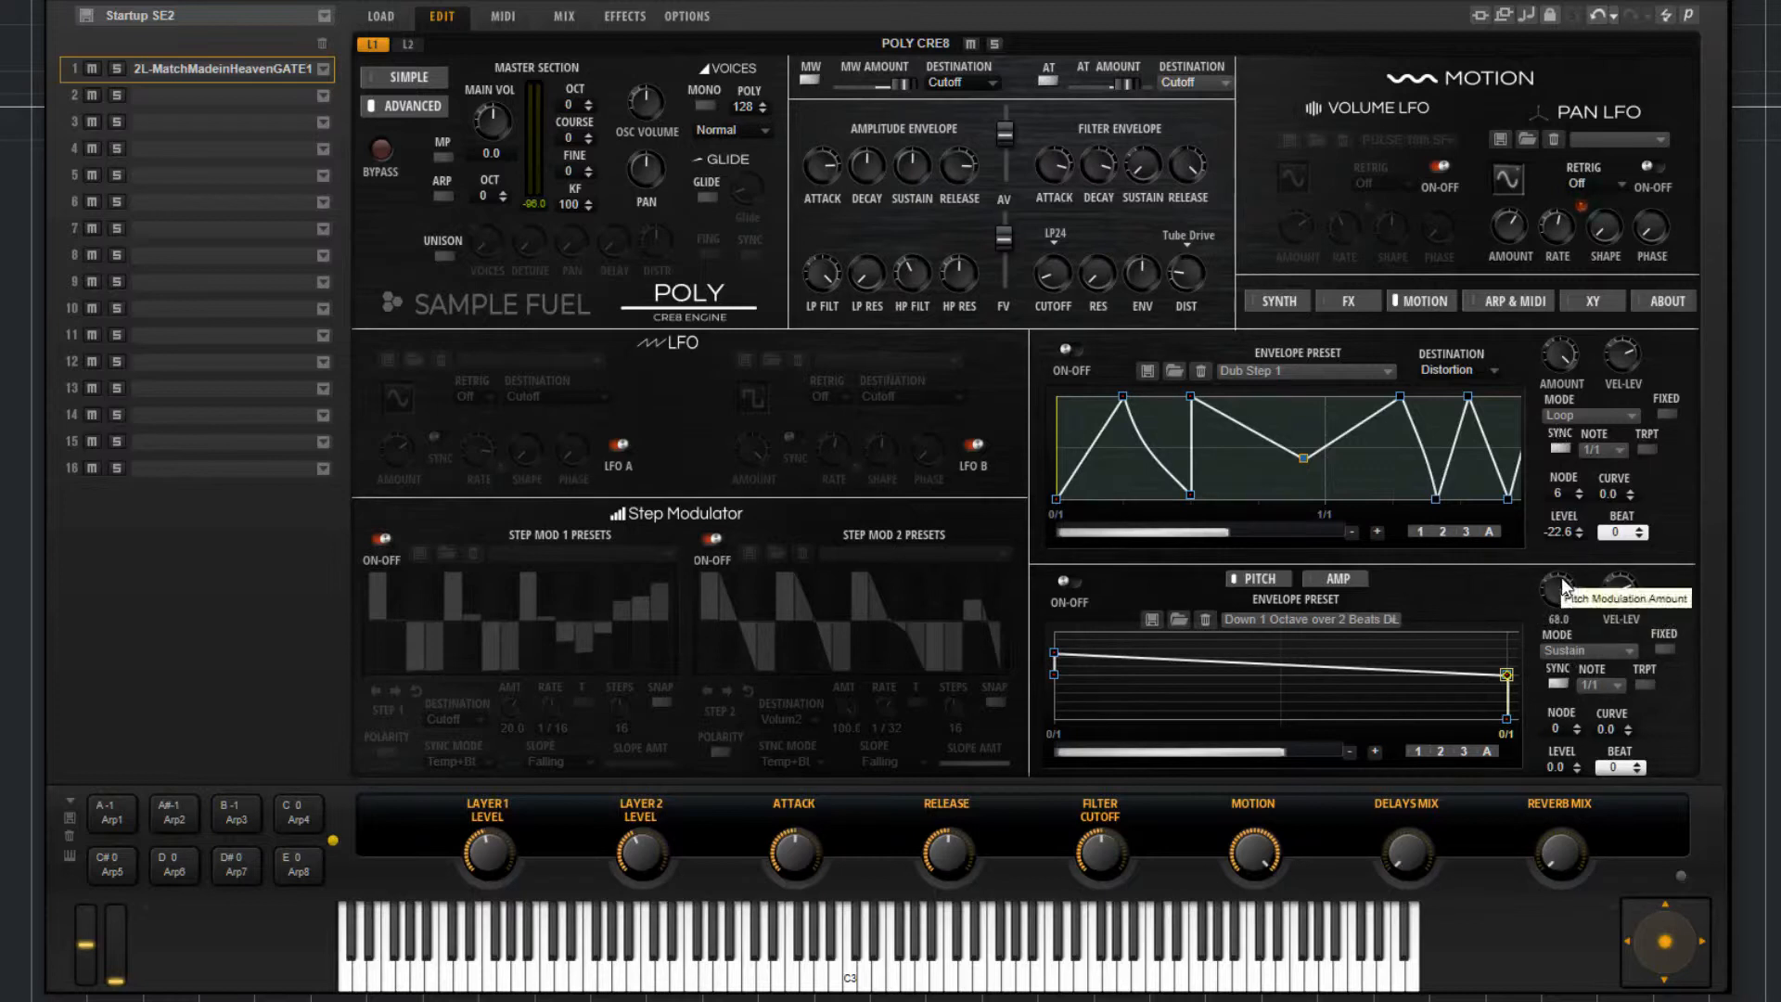
{"action": "left_click", "coordinate": [1379, 618]}
{"action": "left_click", "coordinate": [1456, 613]}
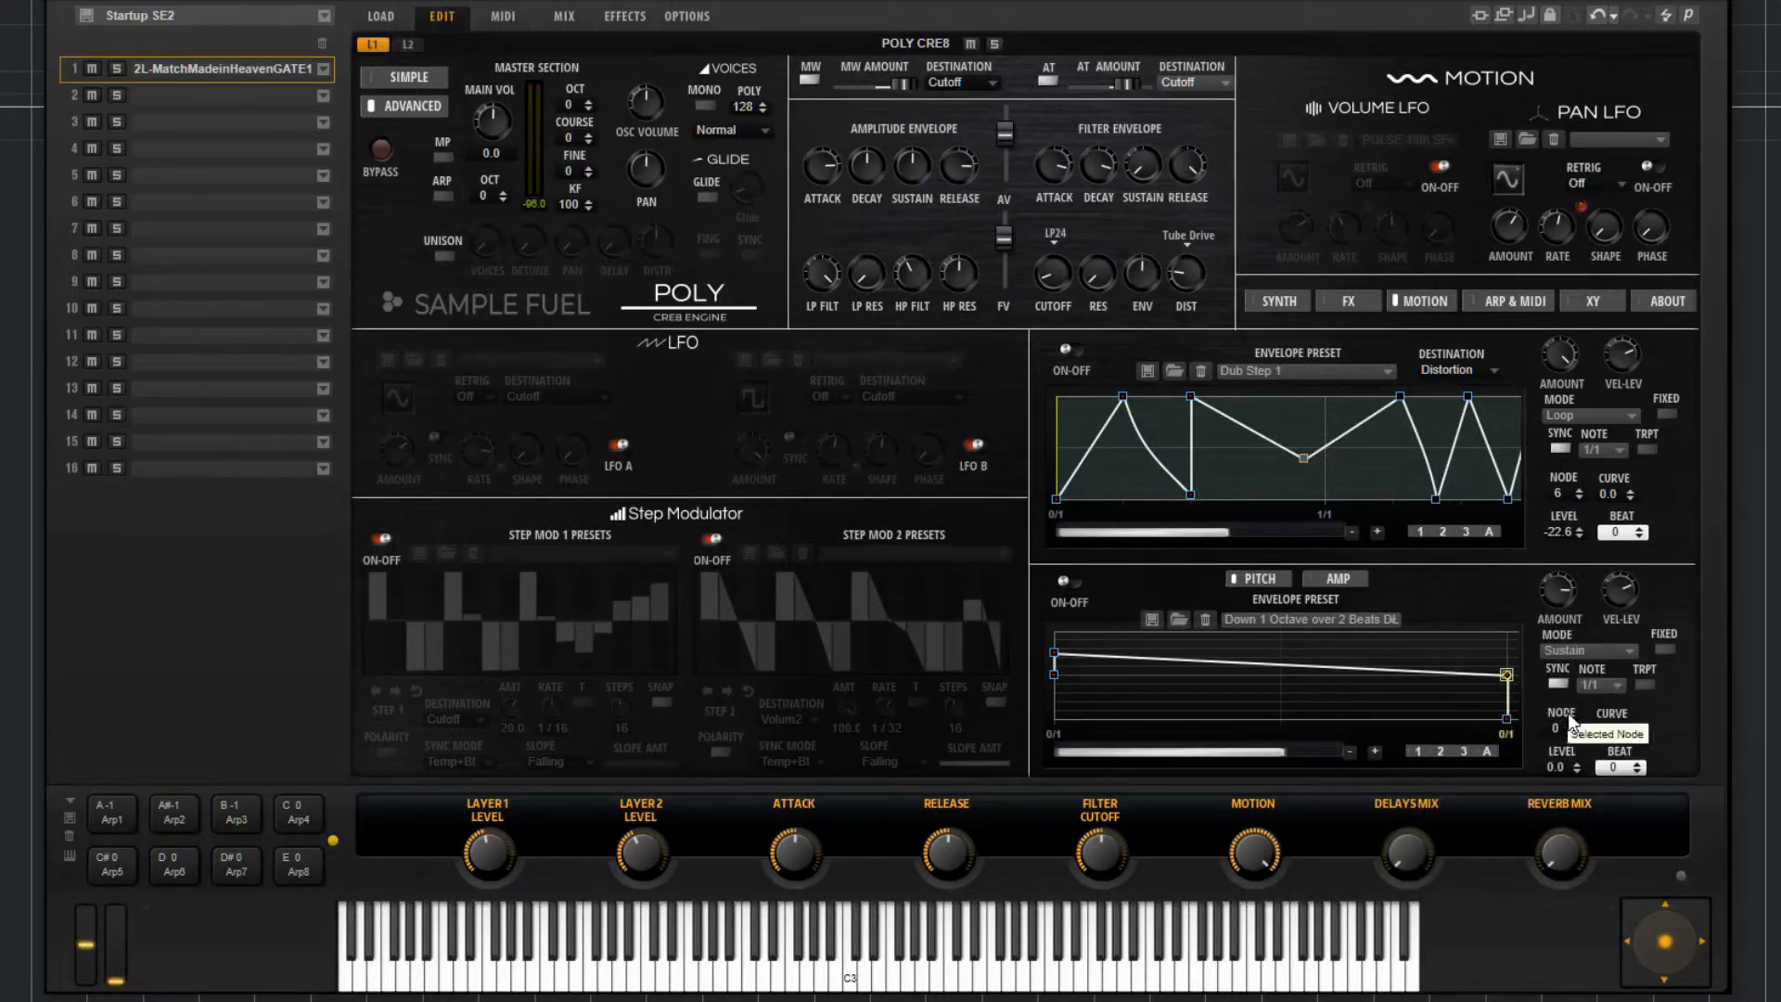
{"action": "left_click", "coordinate": [1337, 580]}
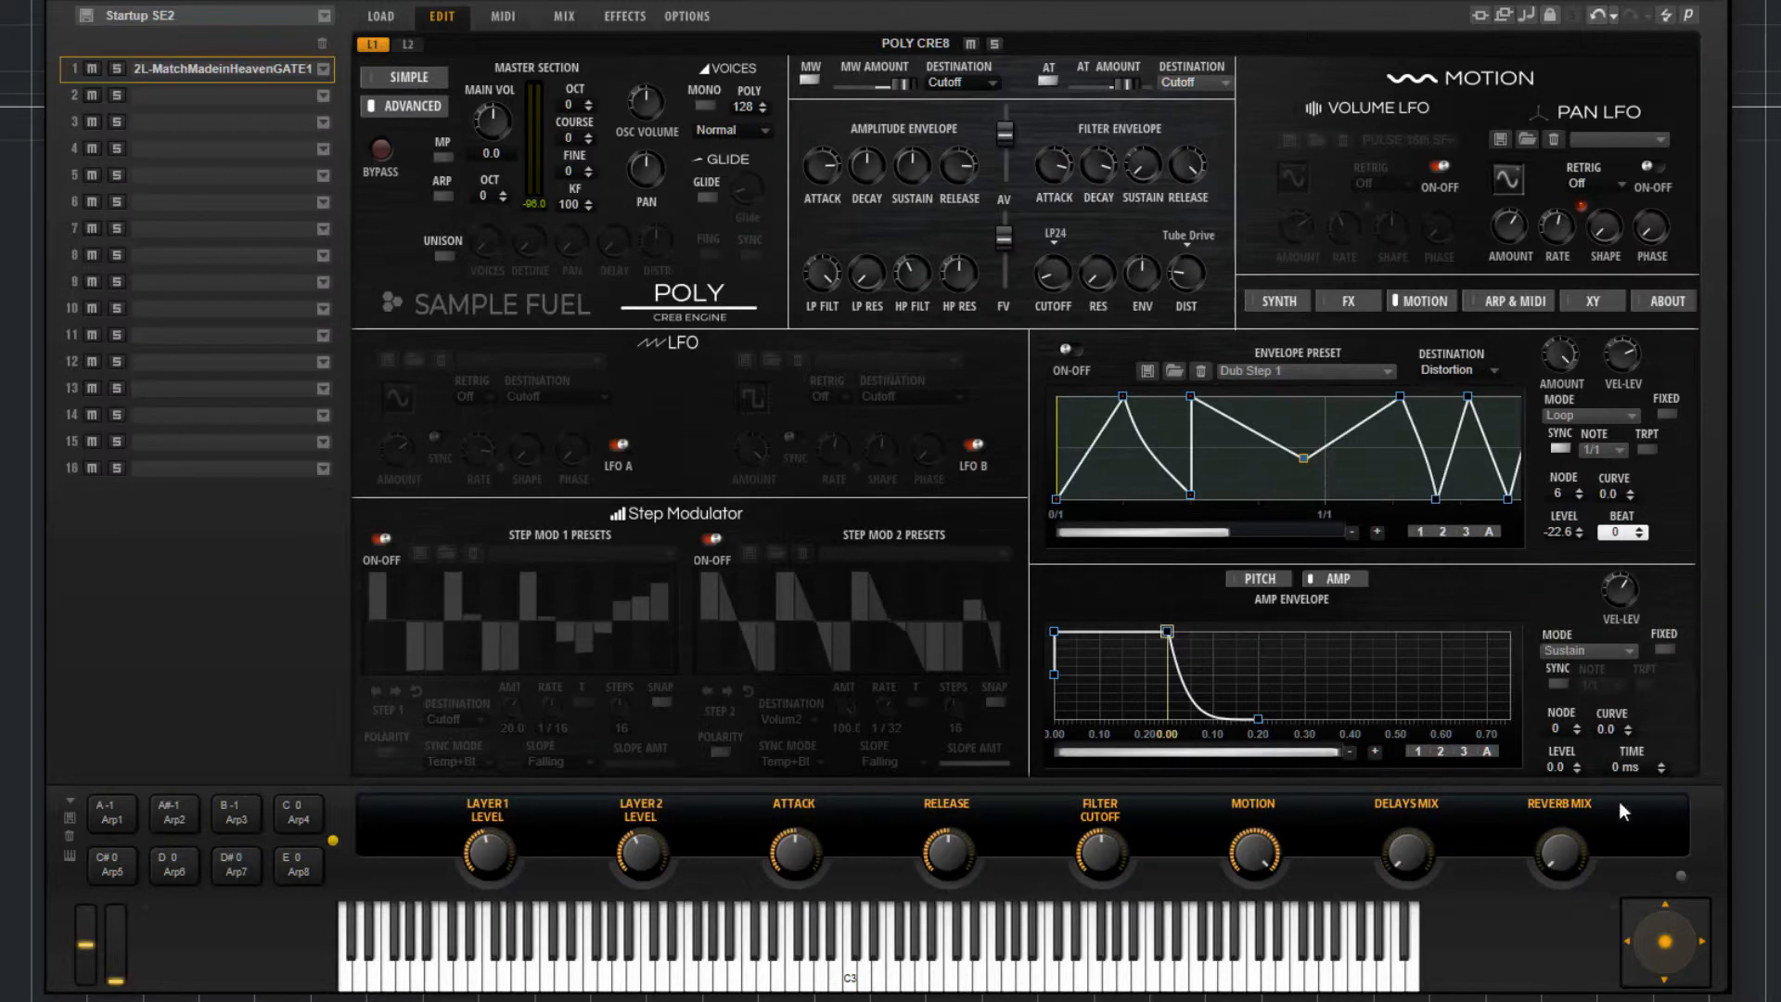
Switch off the assignable envelope and switch Step Mod 2 and Step Mod 1 back on
{"action": "left_click", "coordinate": [1066, 351]}
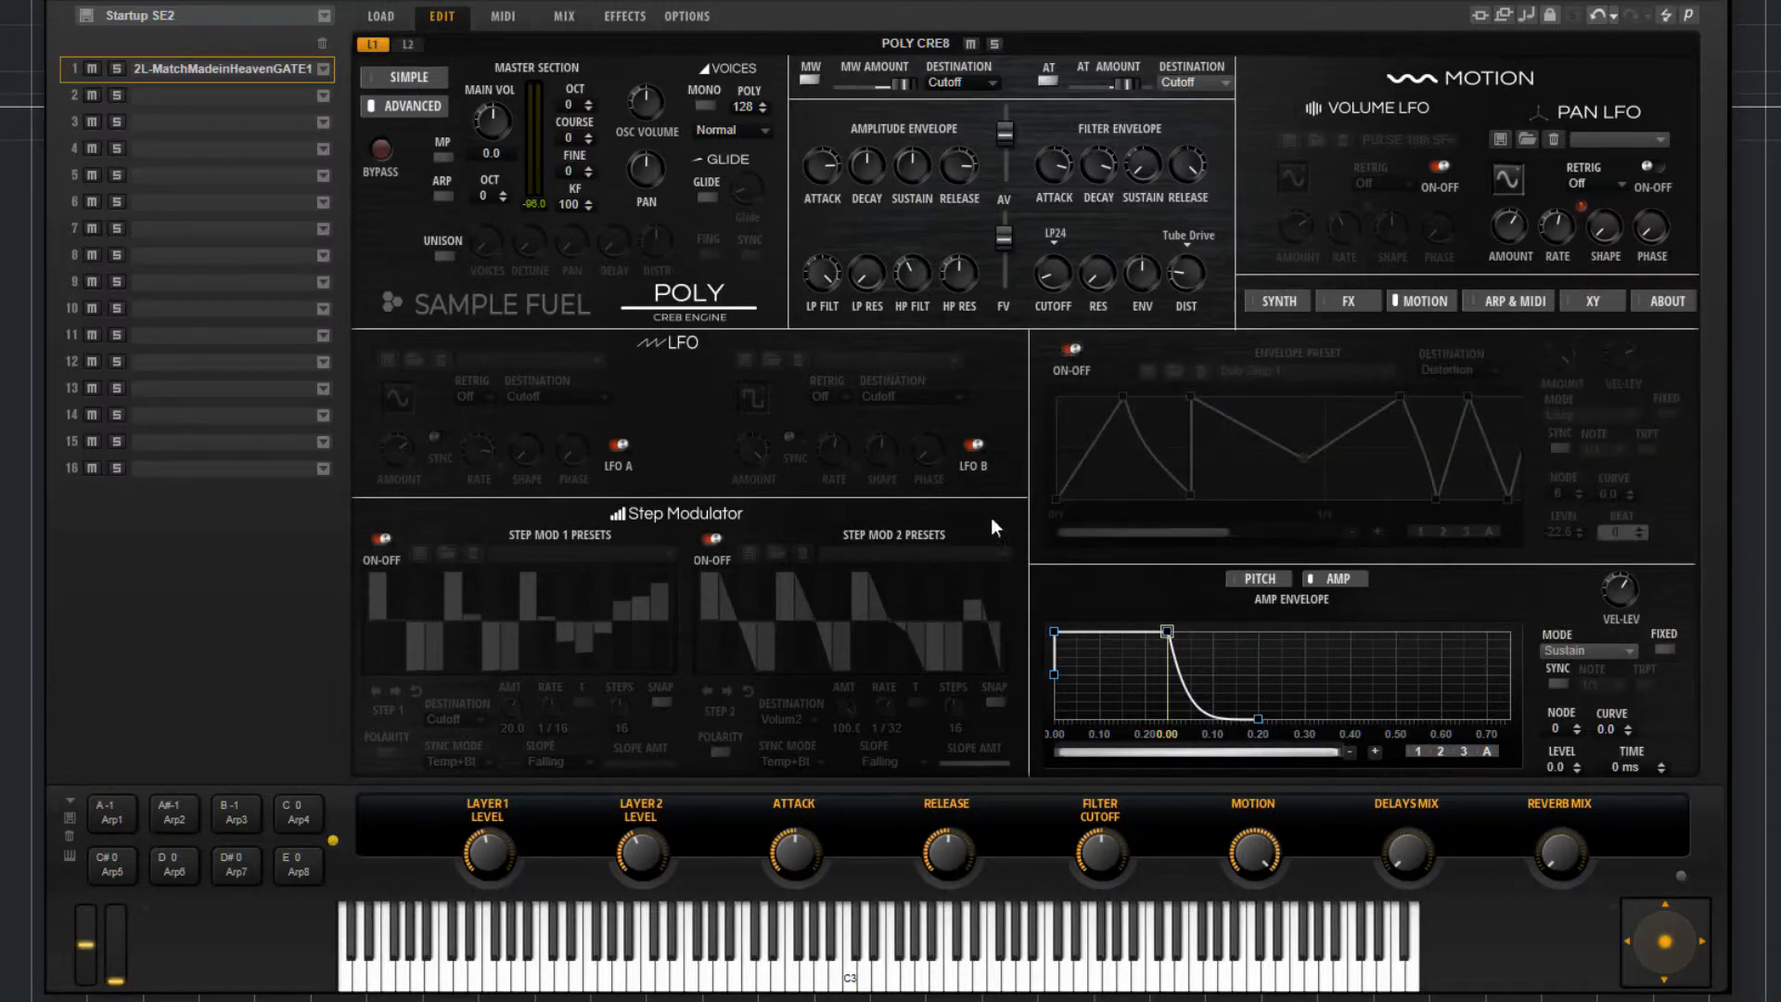
{"action": "left_click", "coordinate": [714, 540]}
{"action": "left_click", "coordinate": [379, 538]}
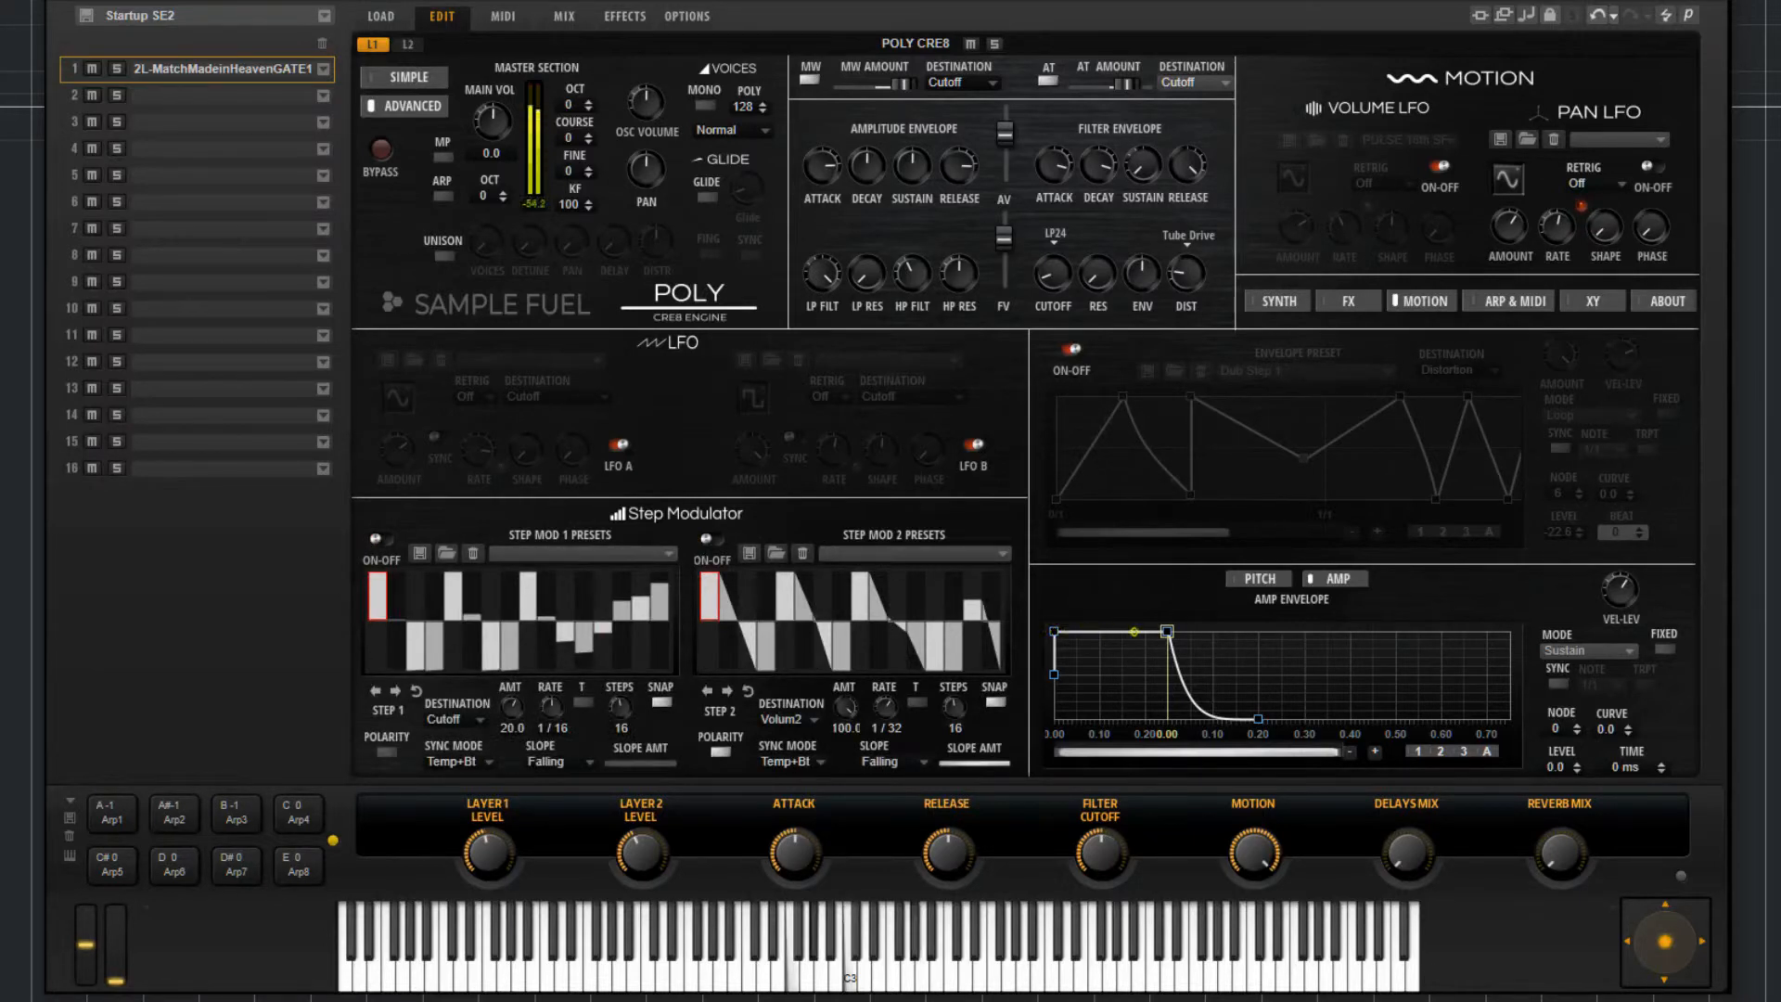
Switch off the pitch envelope and switch LFO A and LFO B back on
{"action": "left_click", "coordinate": [1261, 577]}
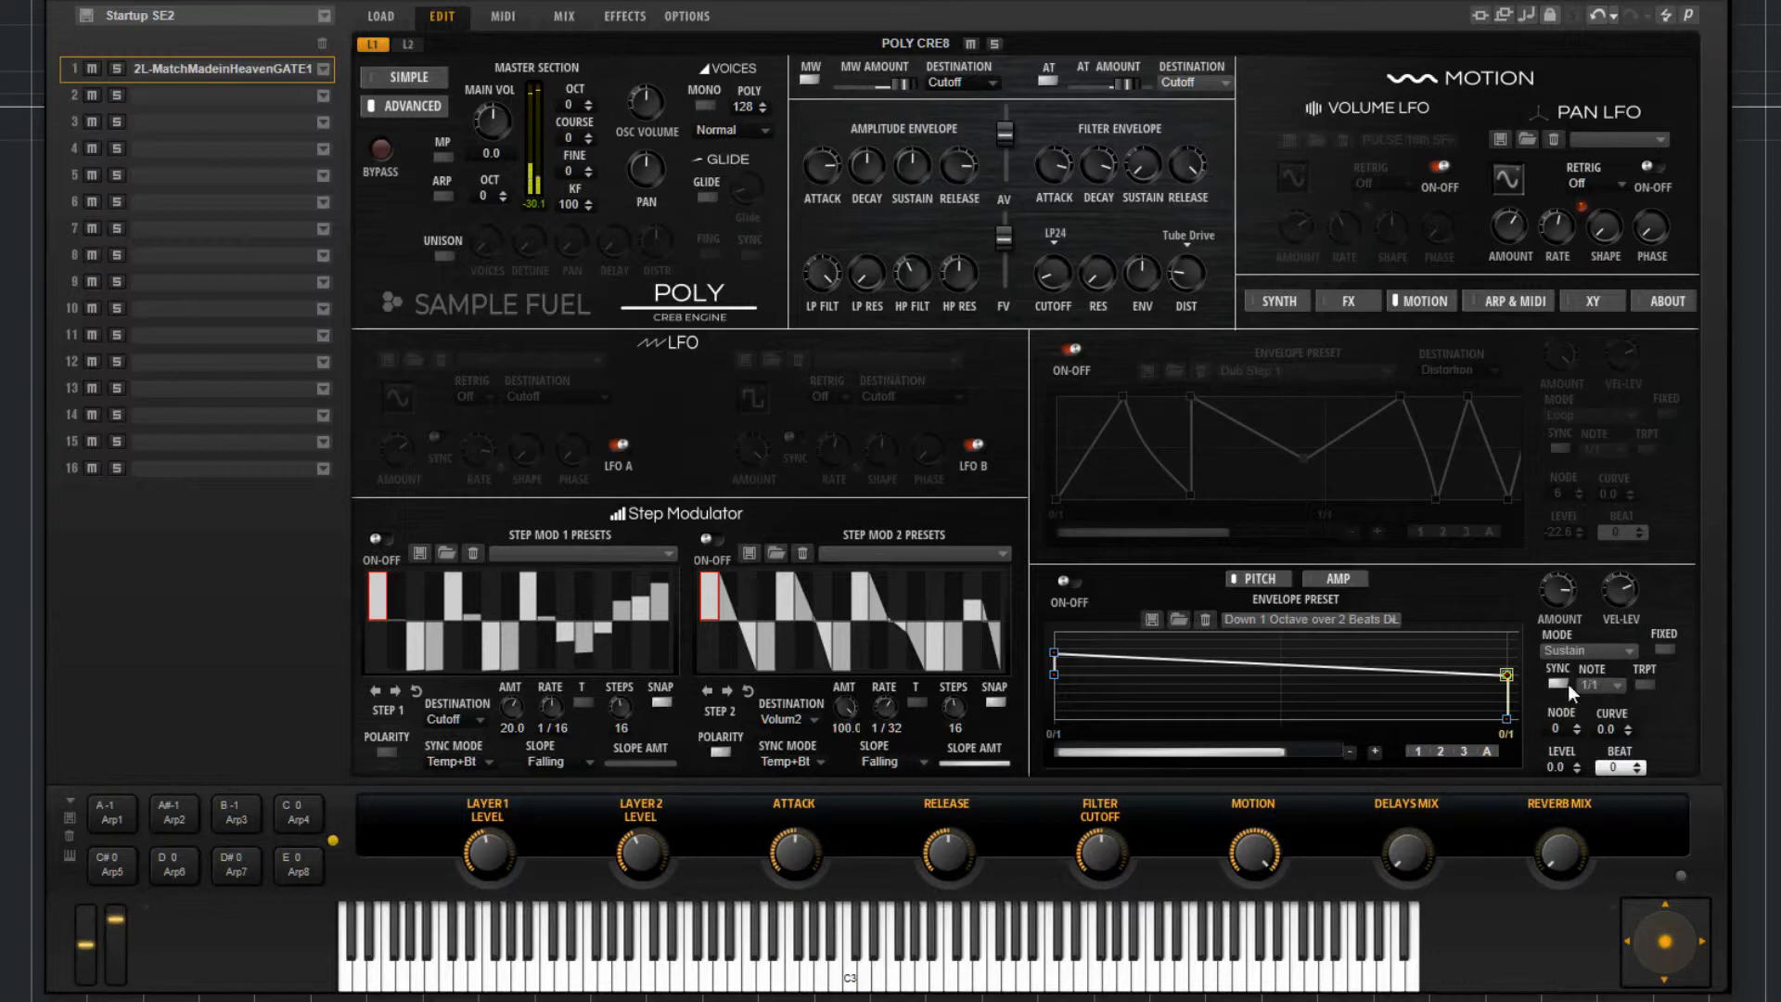
{"action": "left_click", "coordinate": [1065, 579]}
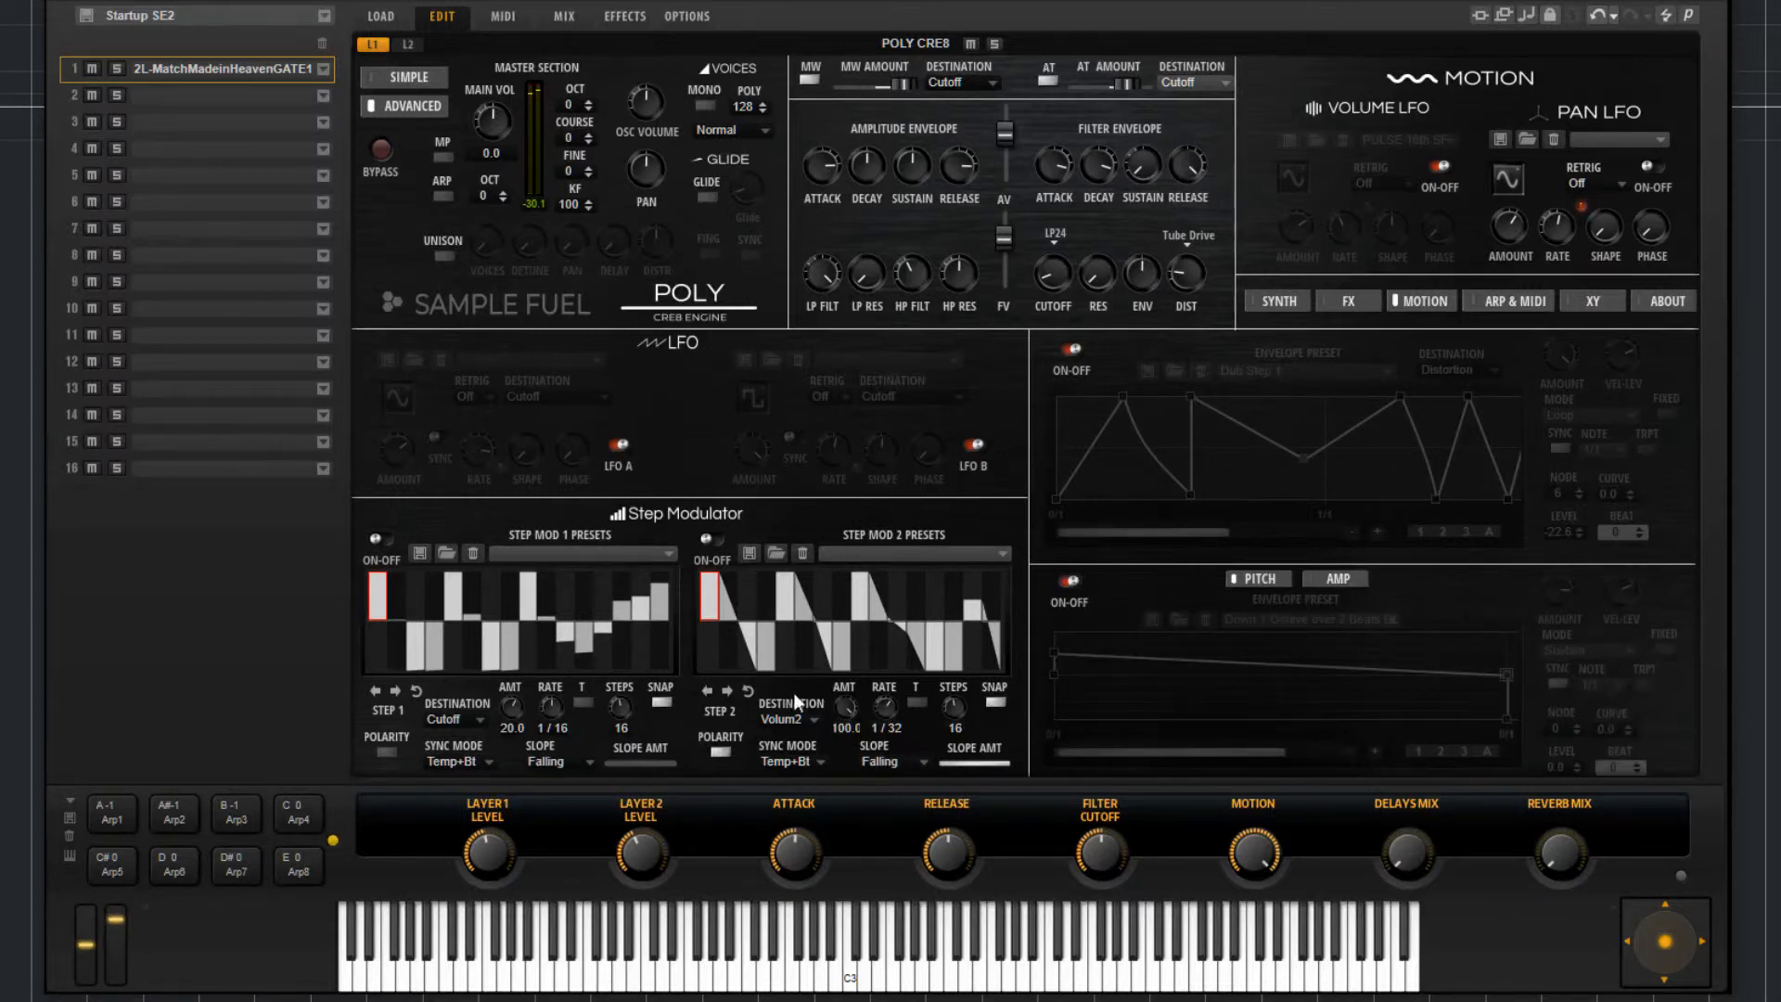
{"action": "left_click", "coordinate": [621, 443]}
{"action": "left_click", "coordinate": [970, 445]}
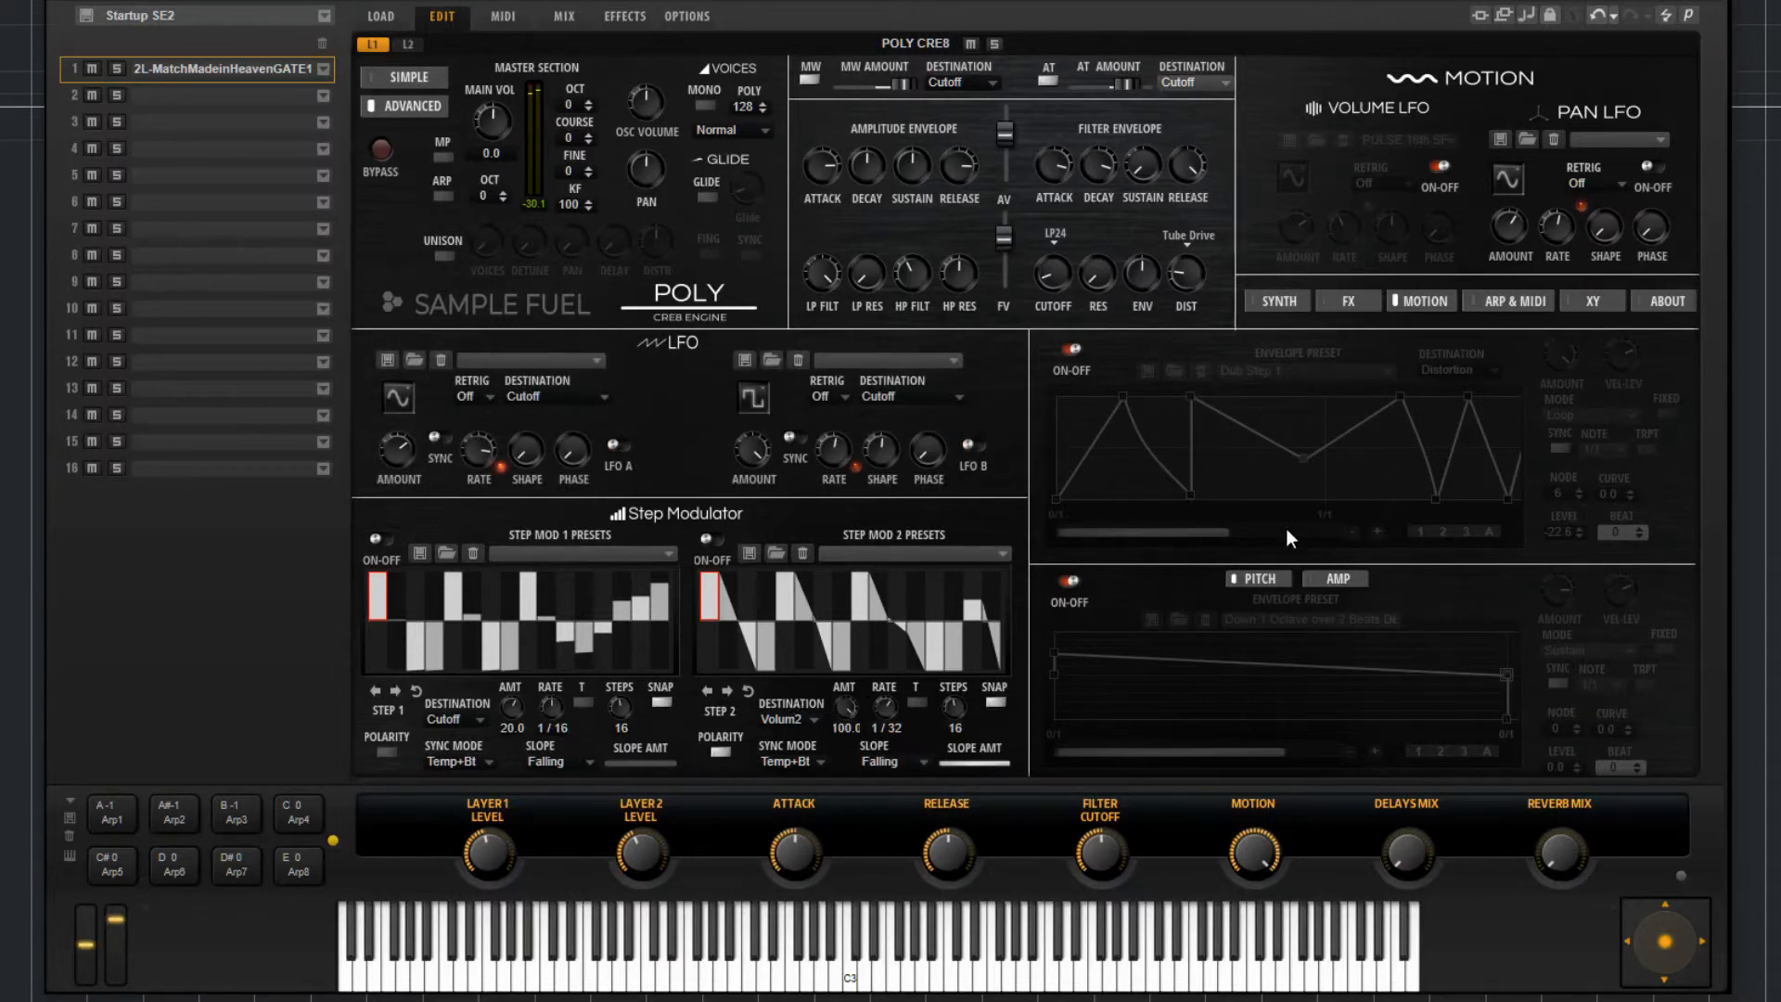
Toggle the Volume LFO with its 16th-note pulse preset and leave it switched on
{"action": "left_click", "coordinate": [1438, 165]}
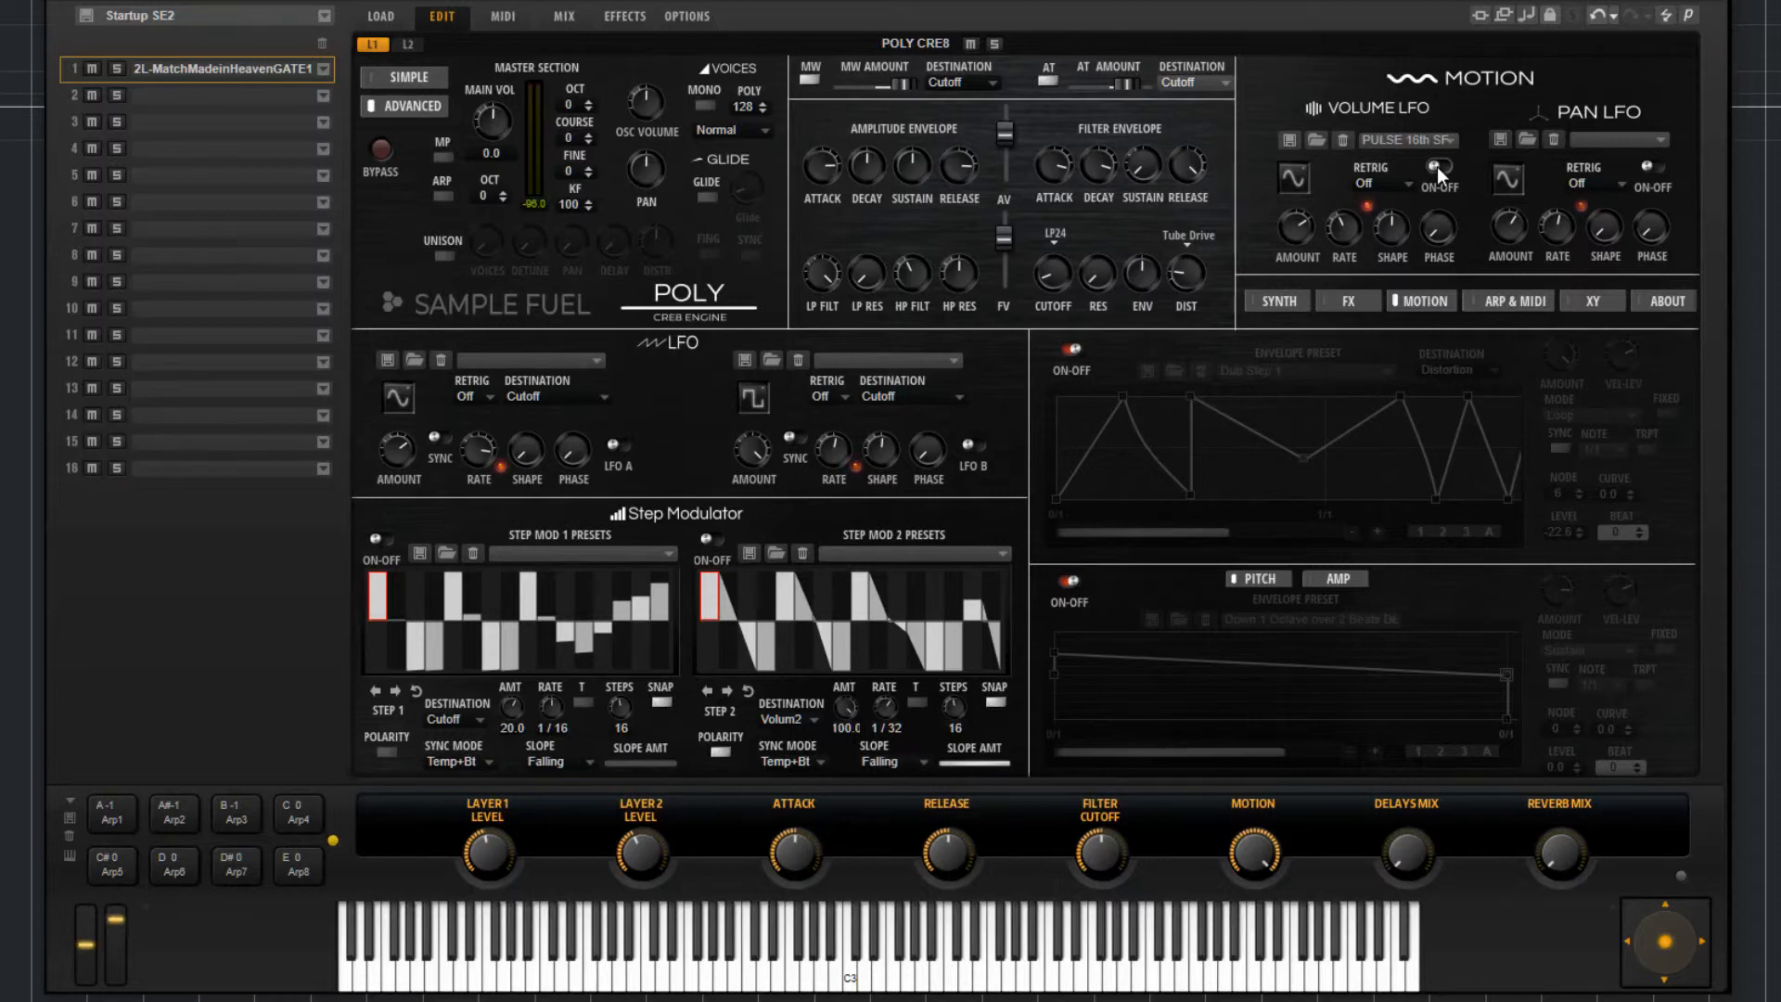
{"action": "left_click", "coordinate": [1438, 166]}
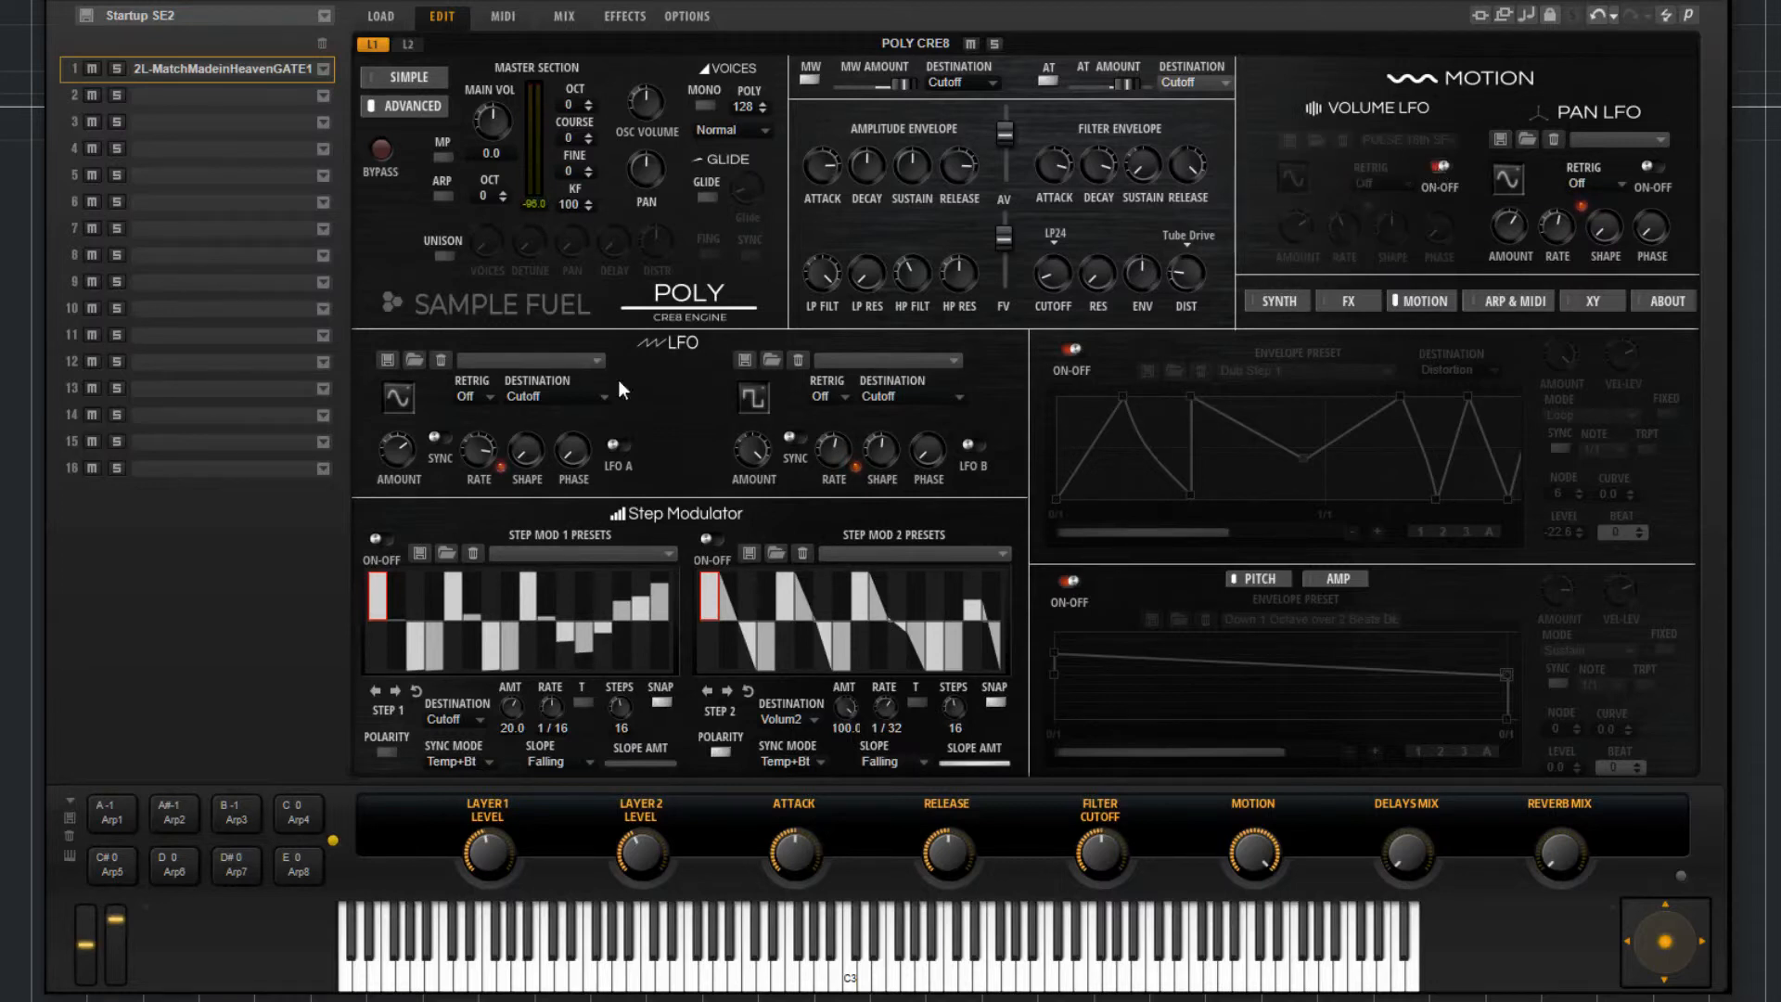
{"action": "left_click", "coordinate": [1441, 168]}
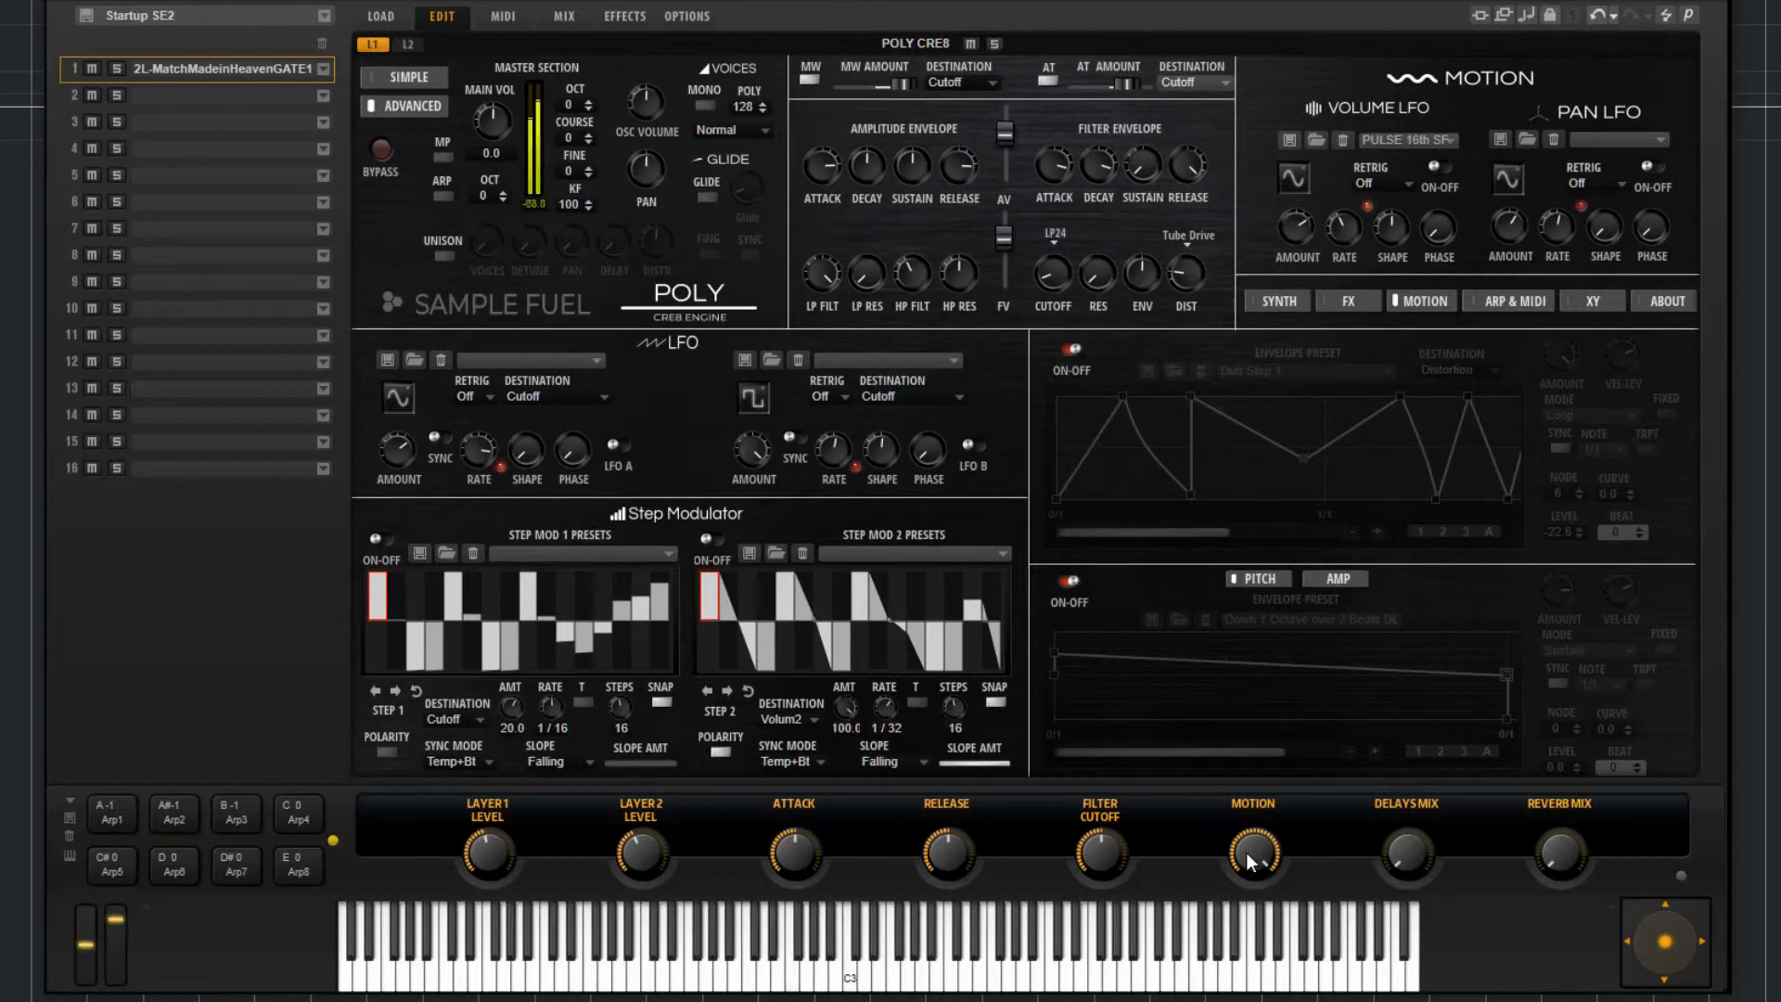
Sweep the Motion macro down and back up to about halfway, and assign it to a MIDI controller with Learn CC
{"action": "left_click_drag", "start_coordinate": [1245, 854], "coordinate": [1259, 1001]}
{"action": "left_click_drag", "start_coordinate": [1262, 827], "coordinate": [1251, 759]}
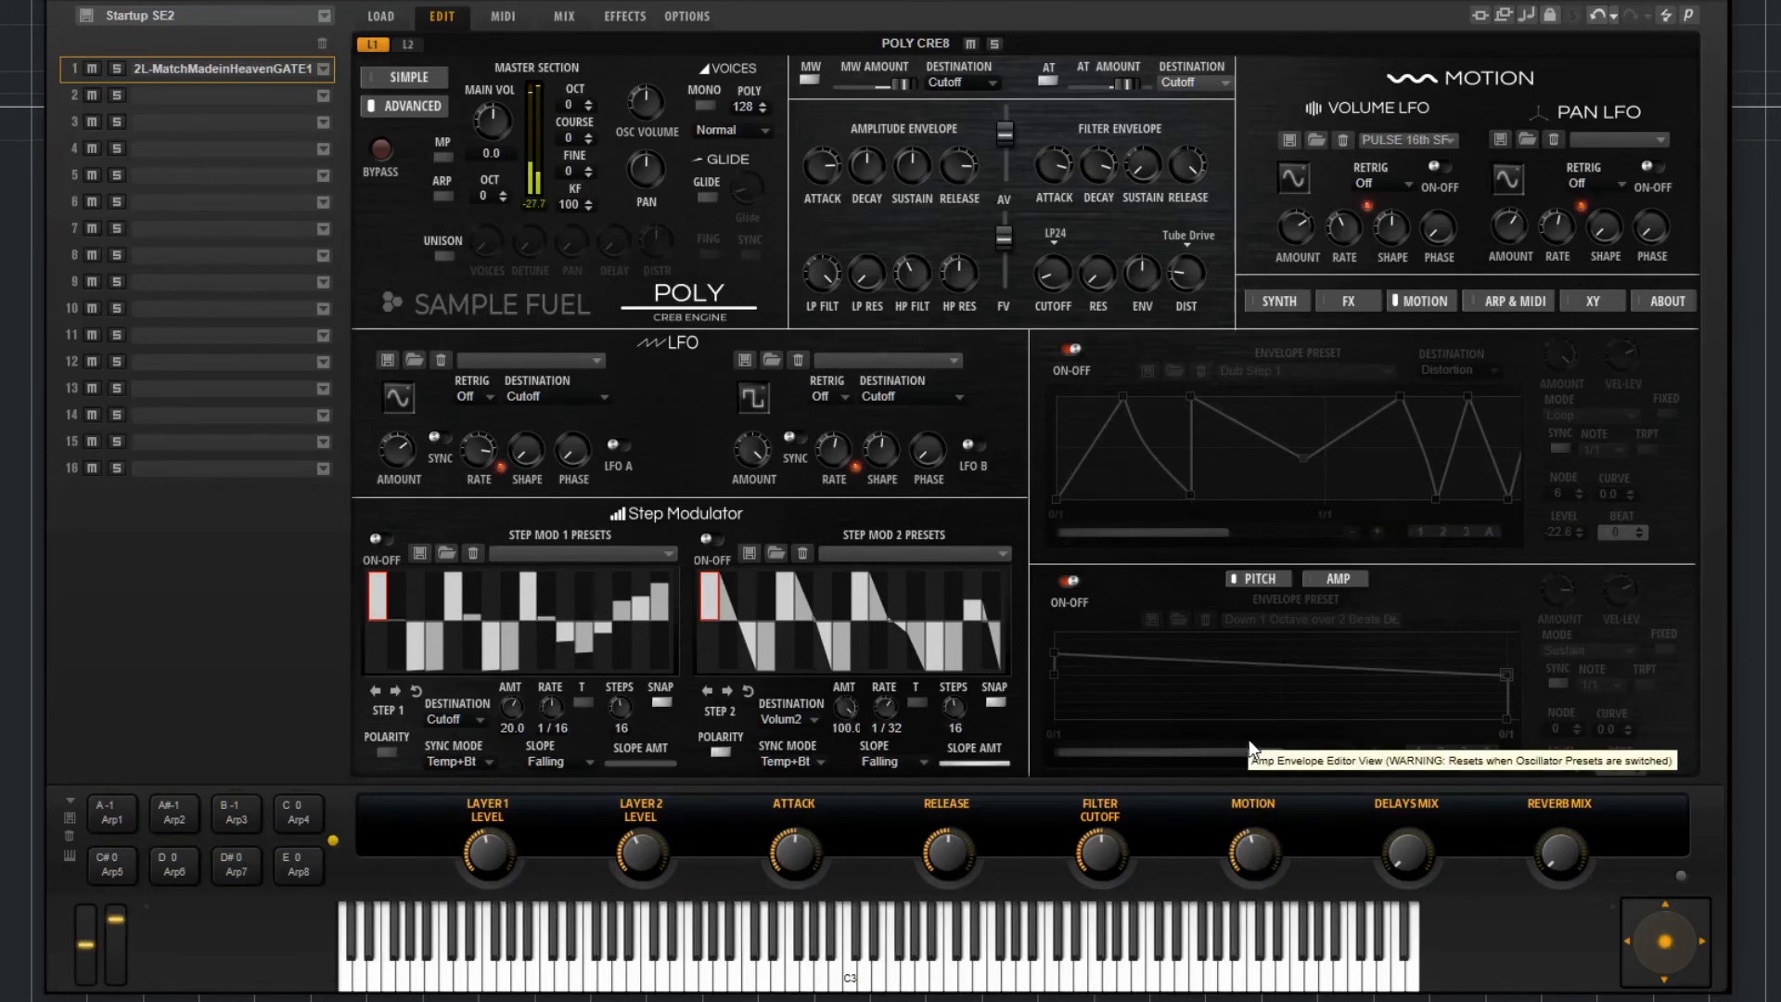
{"action": "right_click", "coordinate": [1260, 859]}
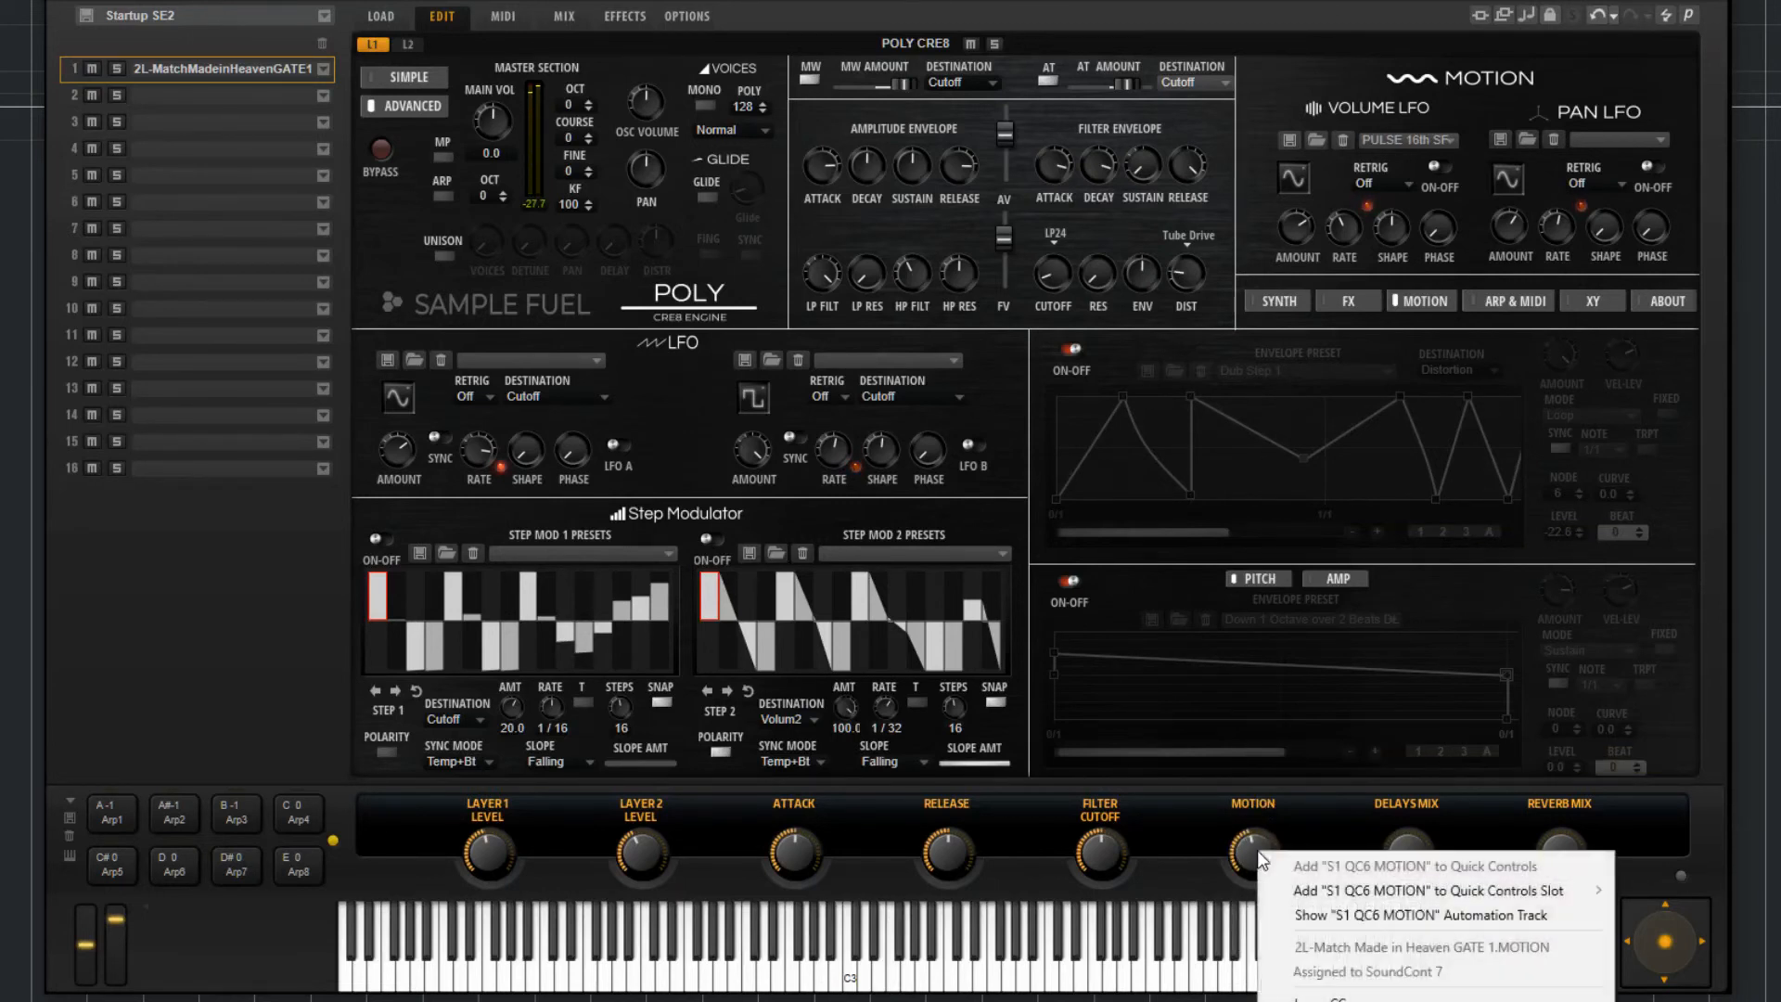
{"action": "left_click", "coordinate": [1327, 999]}
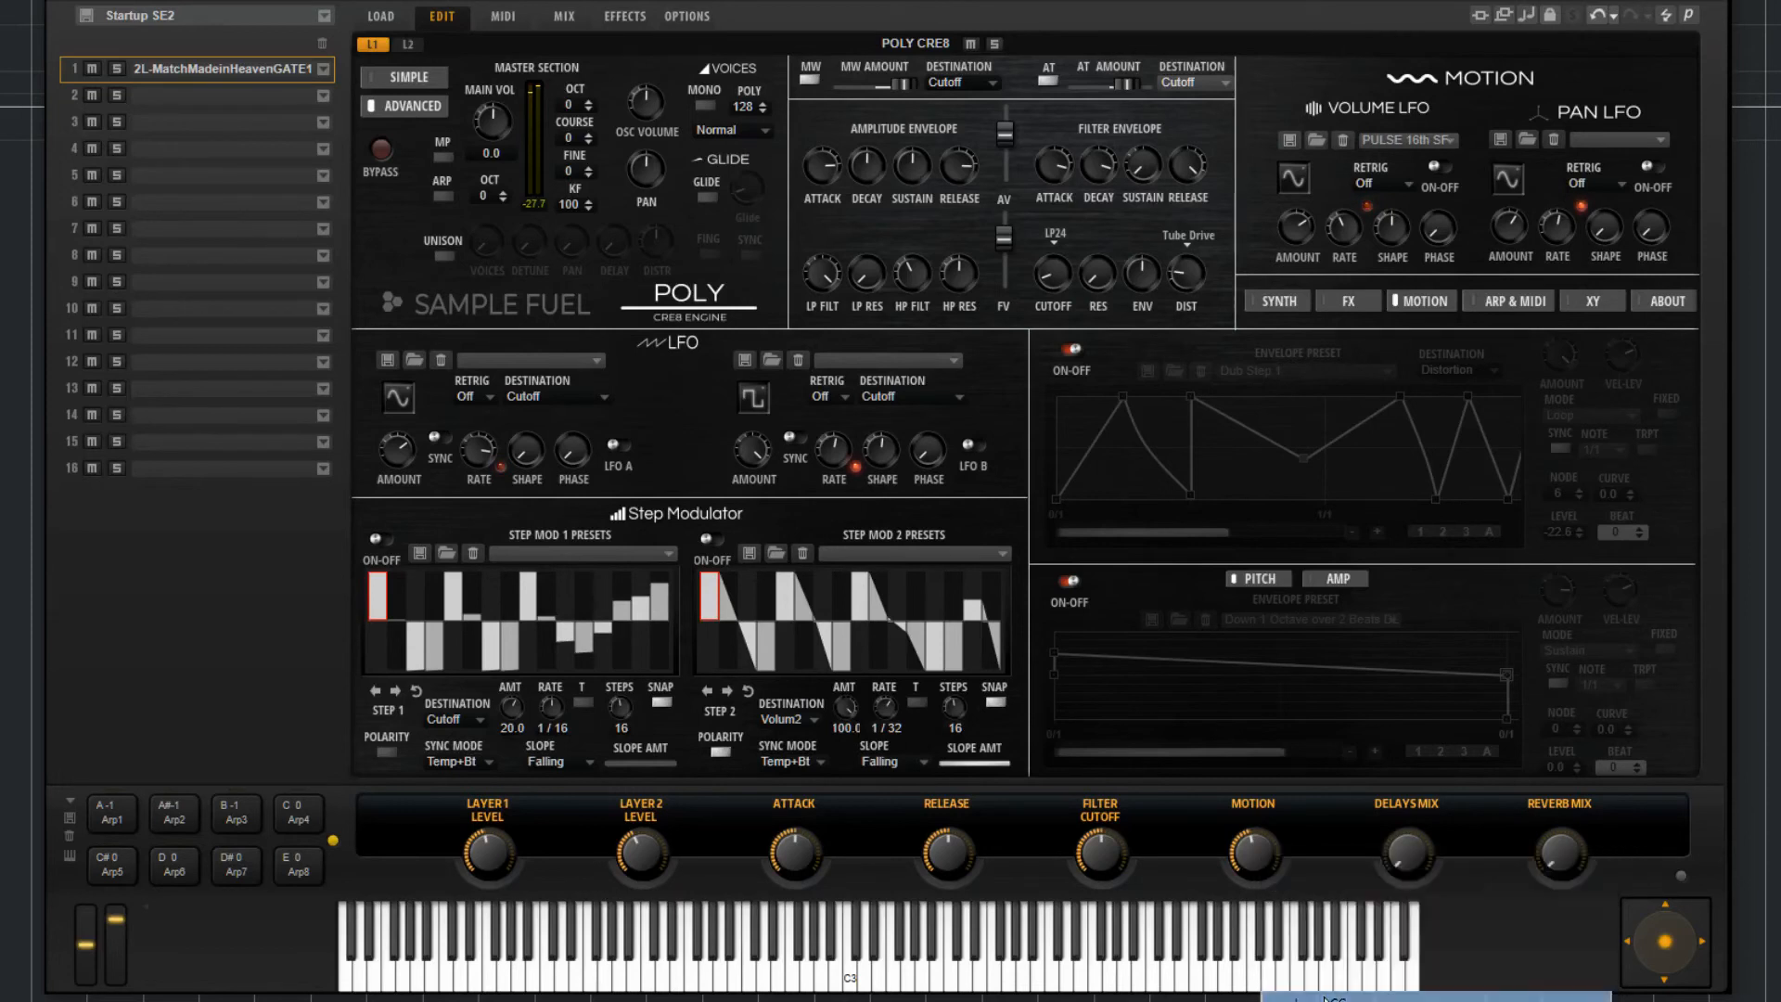
{"action": "right_click", "coordinate": [1259, 854]}
{"action": "left_click", "coordinate": [1776, 648]}
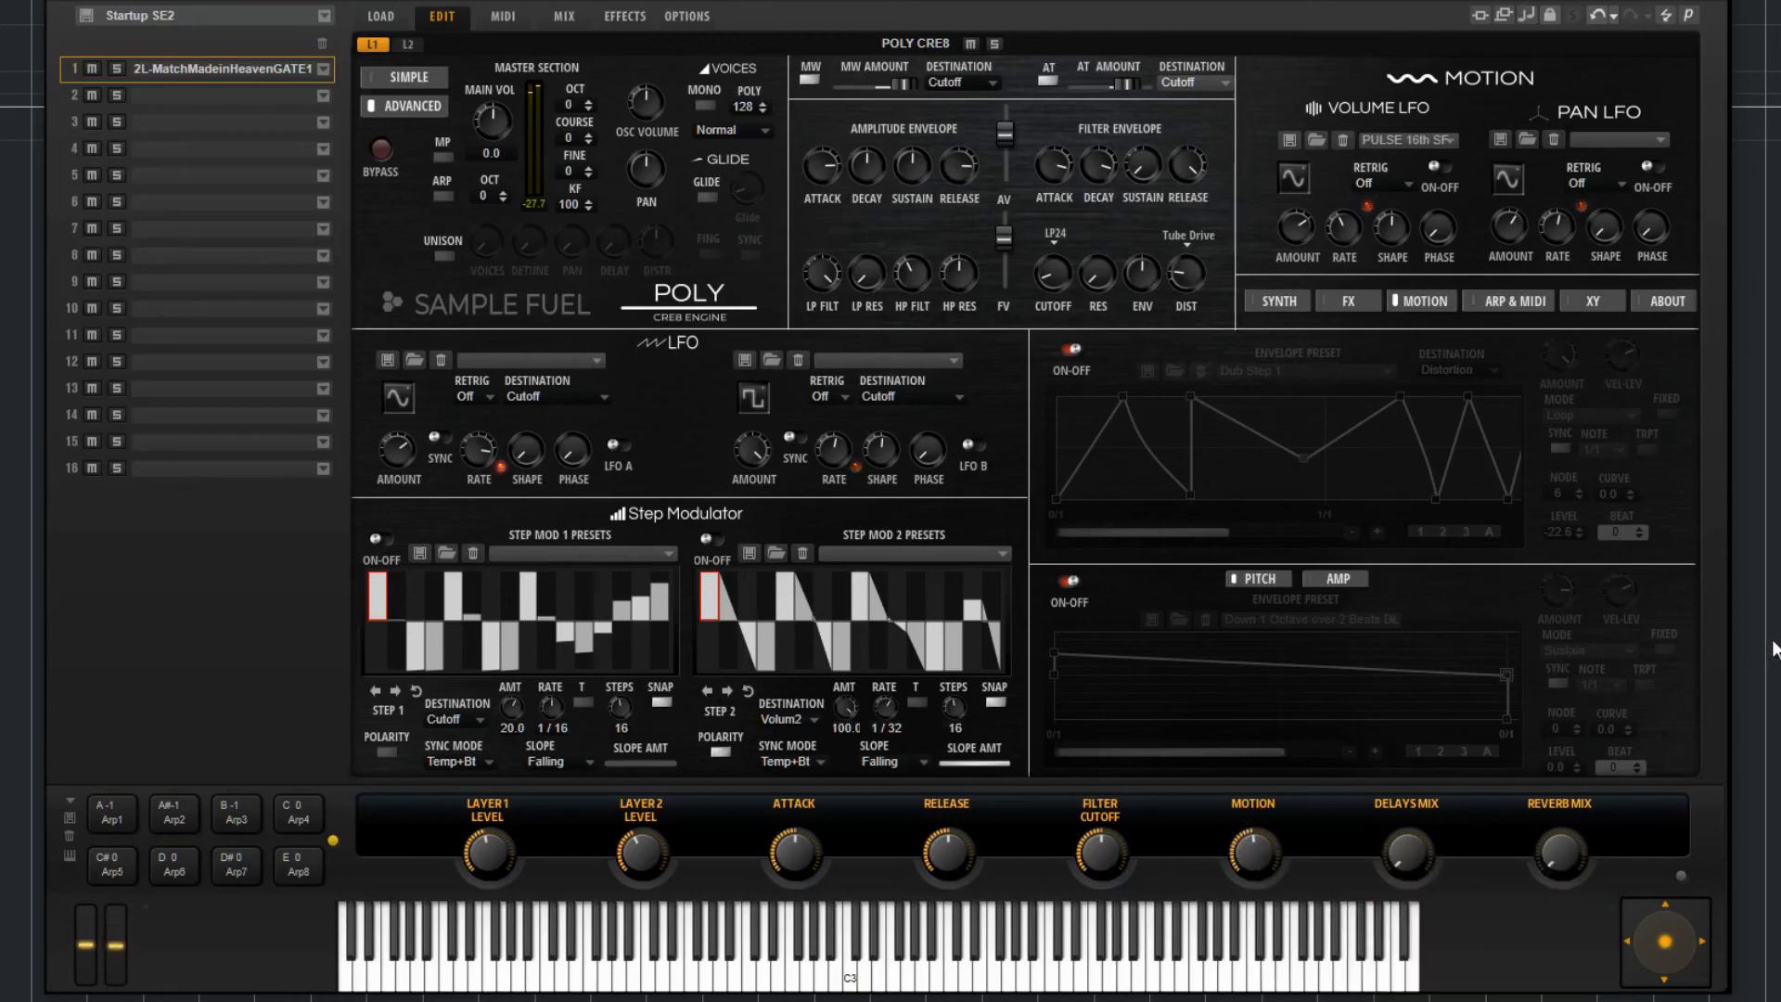